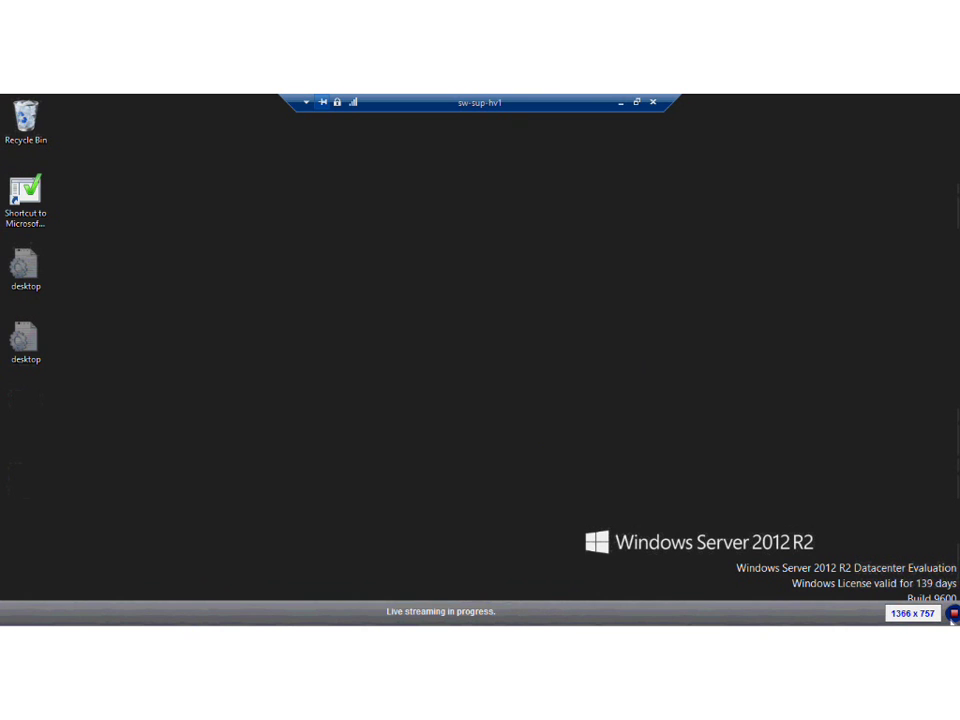
click(953, 614)
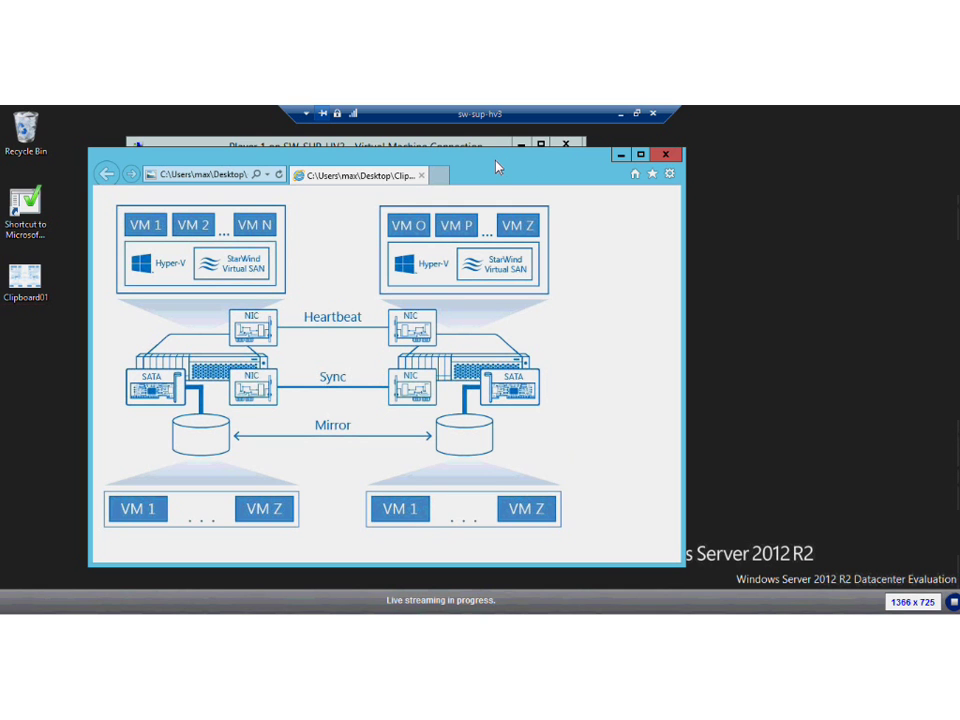
Minimize the storage architecture diagram window and exit the disconnected Player 1 virtual machine connection.
drag(487, 160, 533, 152)
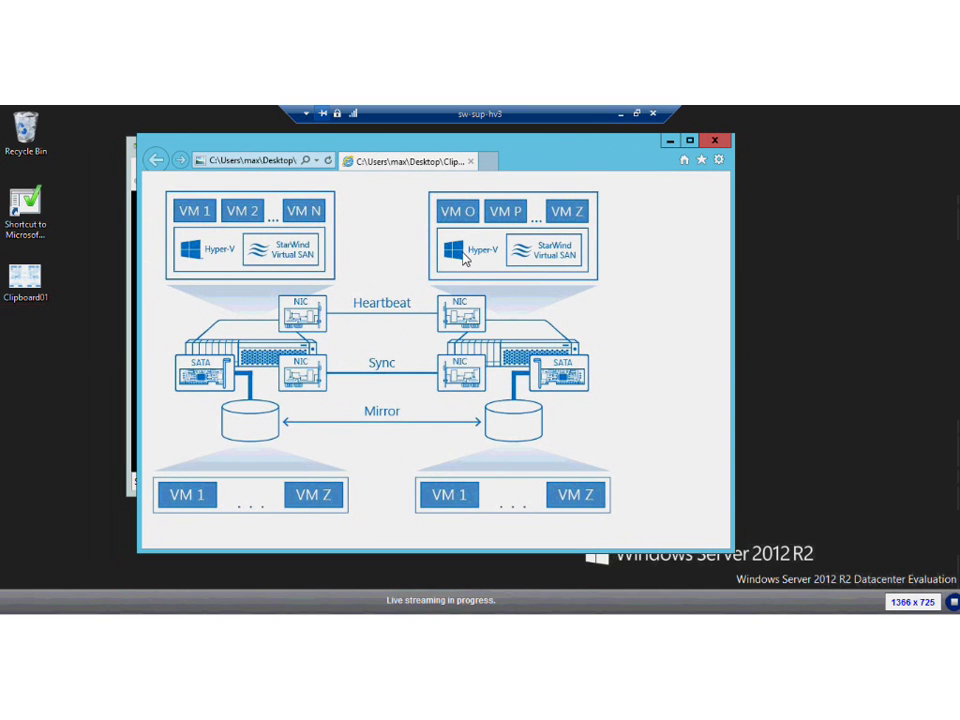
click(670, 142)
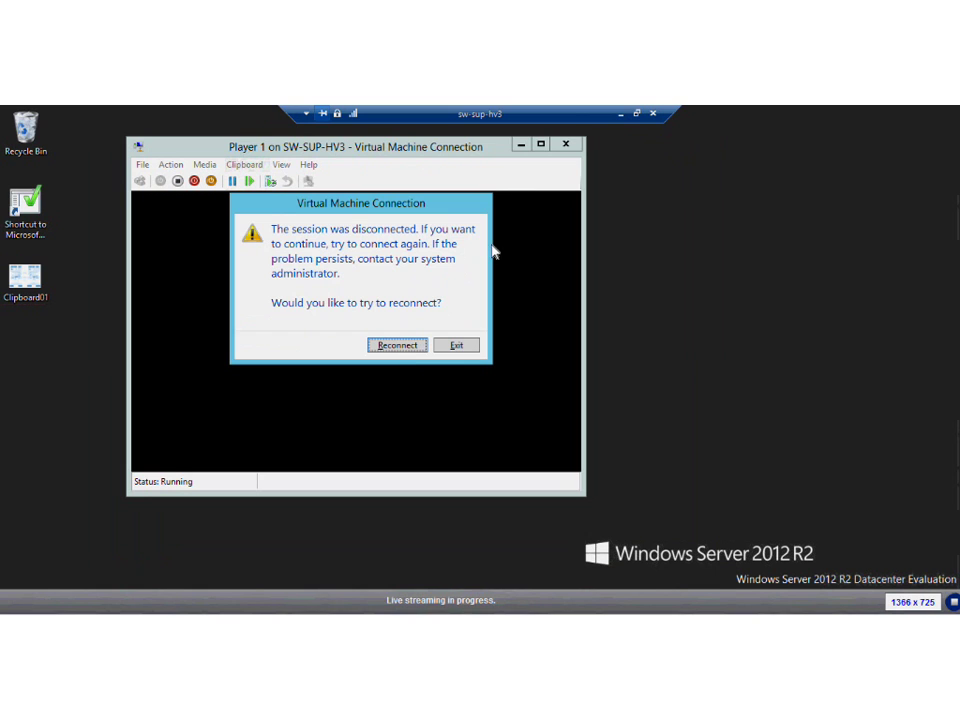
click(452, 346)
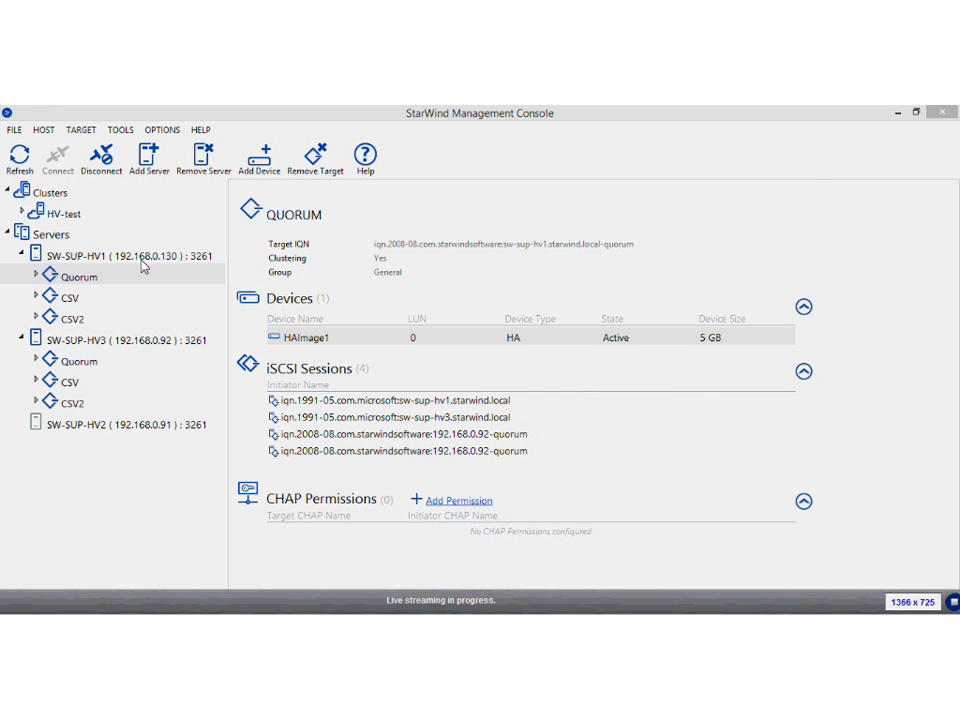
In StarWind Management Console, review the general details of servers SW-SUP-HV1 and SW-SUP-HV3 and each server's Quorum target.
click(109, 263)
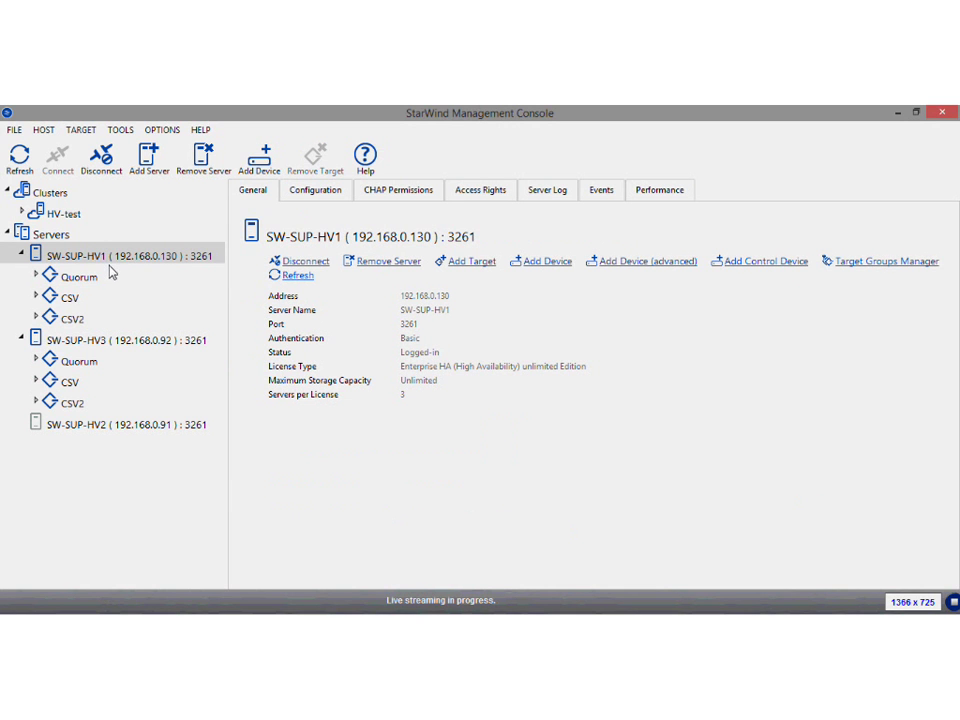
click(97, 344)
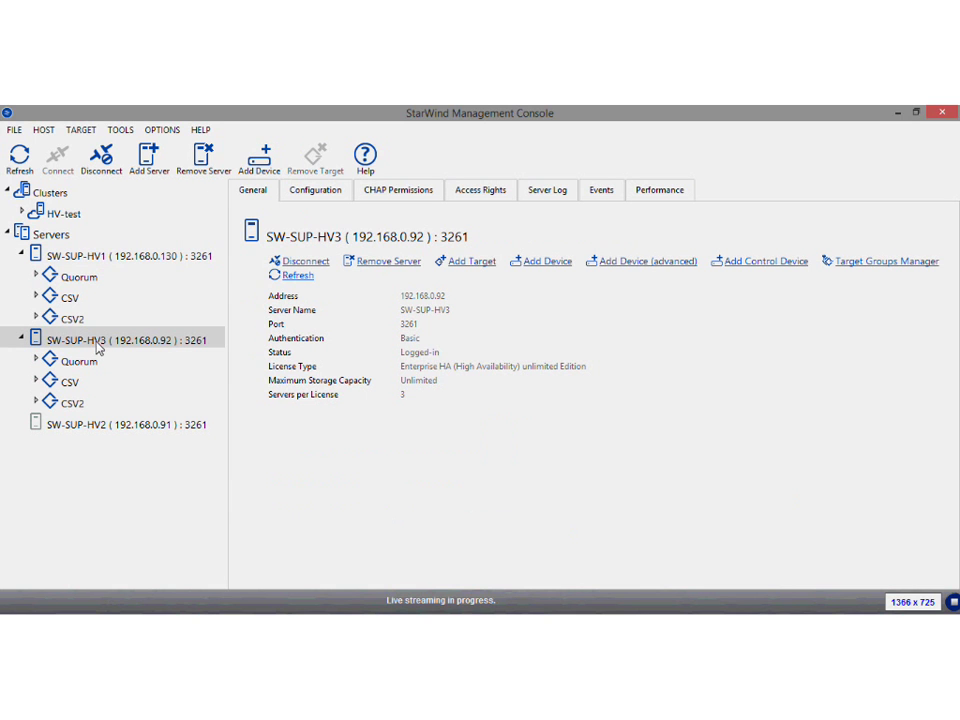
click(88, 278)
click(82, 366)
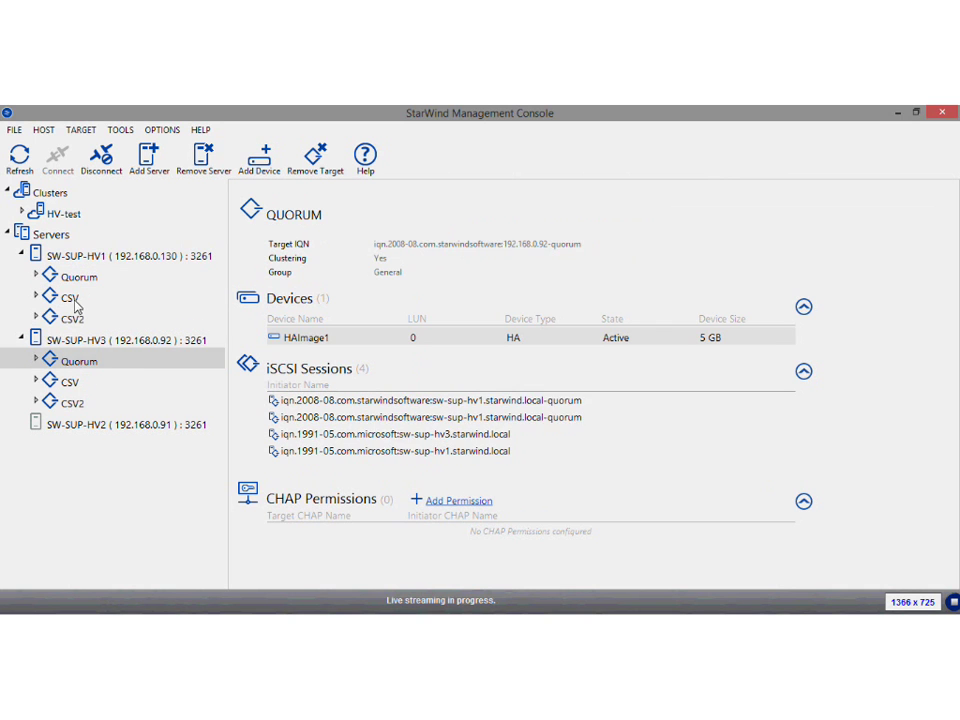
Inspect the CSV and CSV2 targets on SW-SUP-HV1, and the CSV target with its HAImage2 device on SW-SUP-HV3.
click(73, 299)
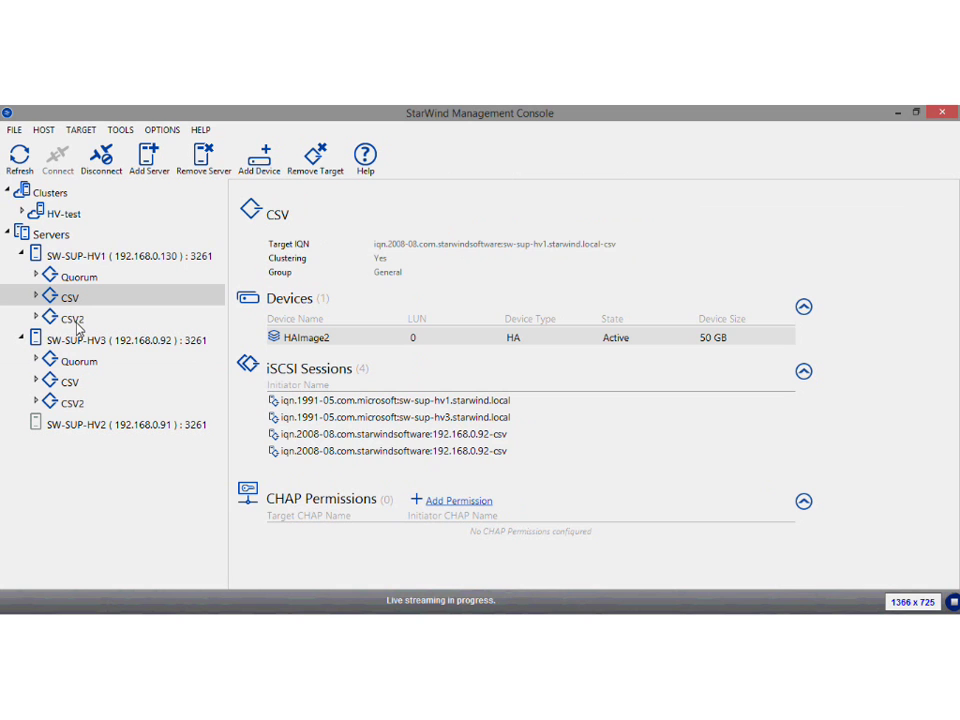
click(74, 320)
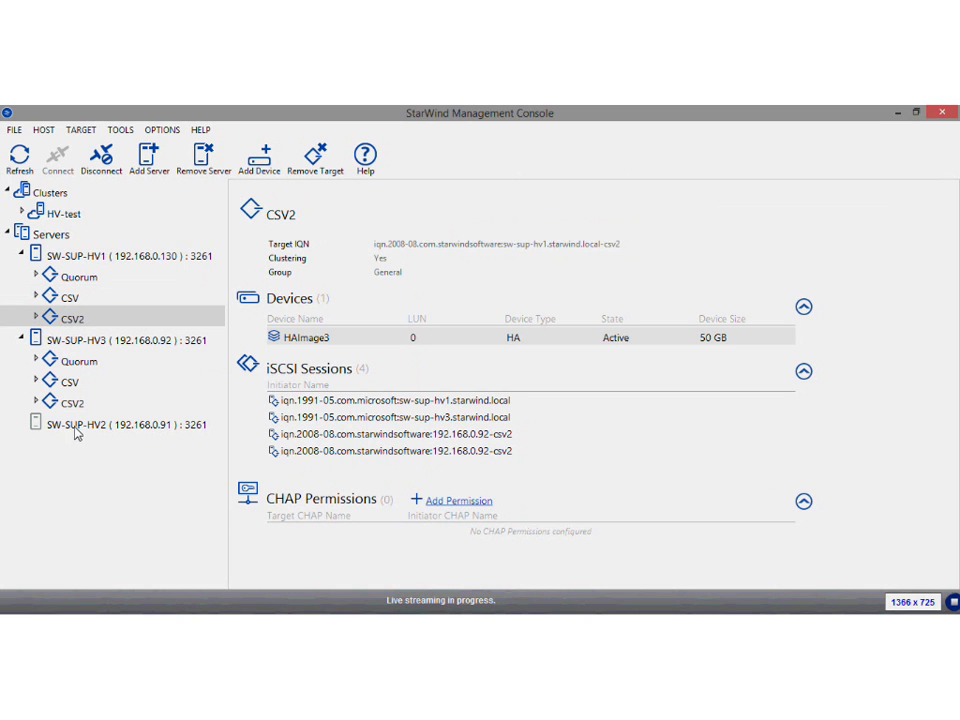
click(68, 300)
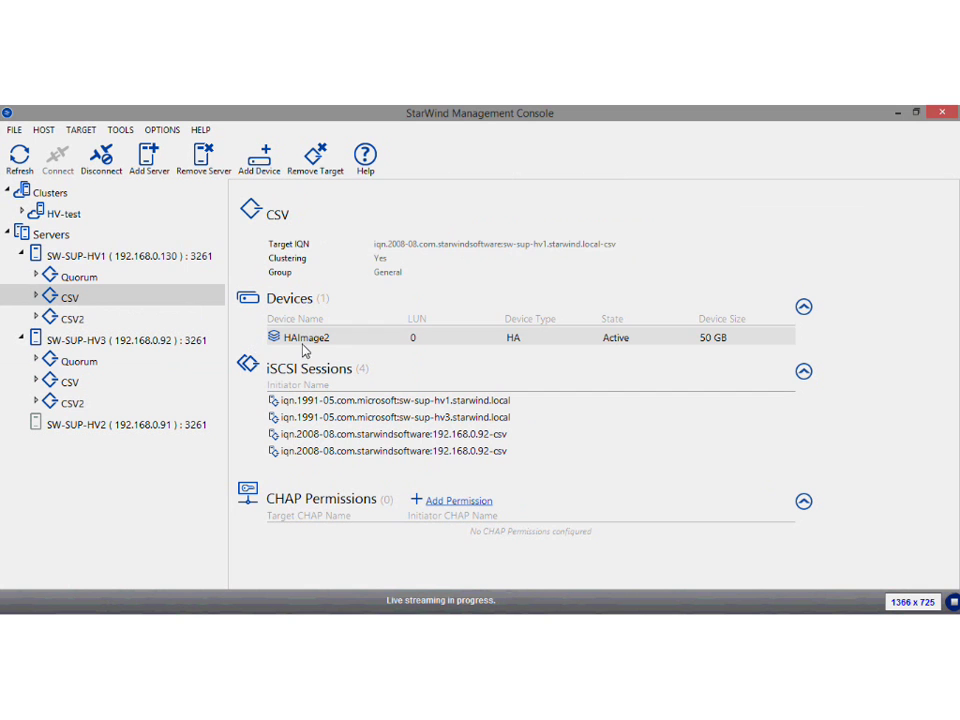
click(64, 383)
click(36, 382)
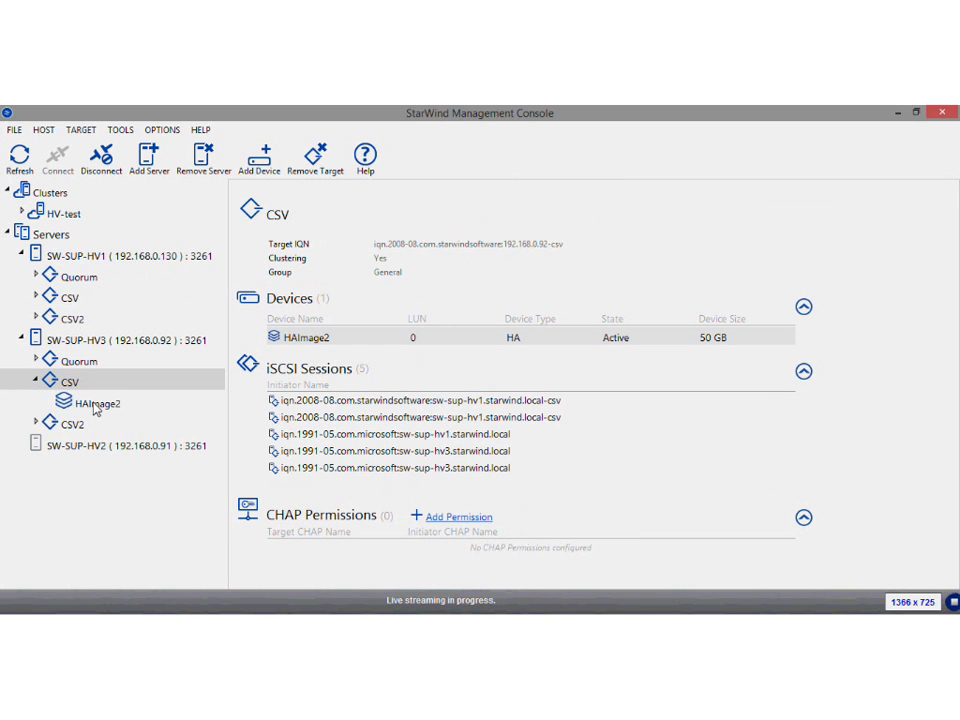
click(90, 405)
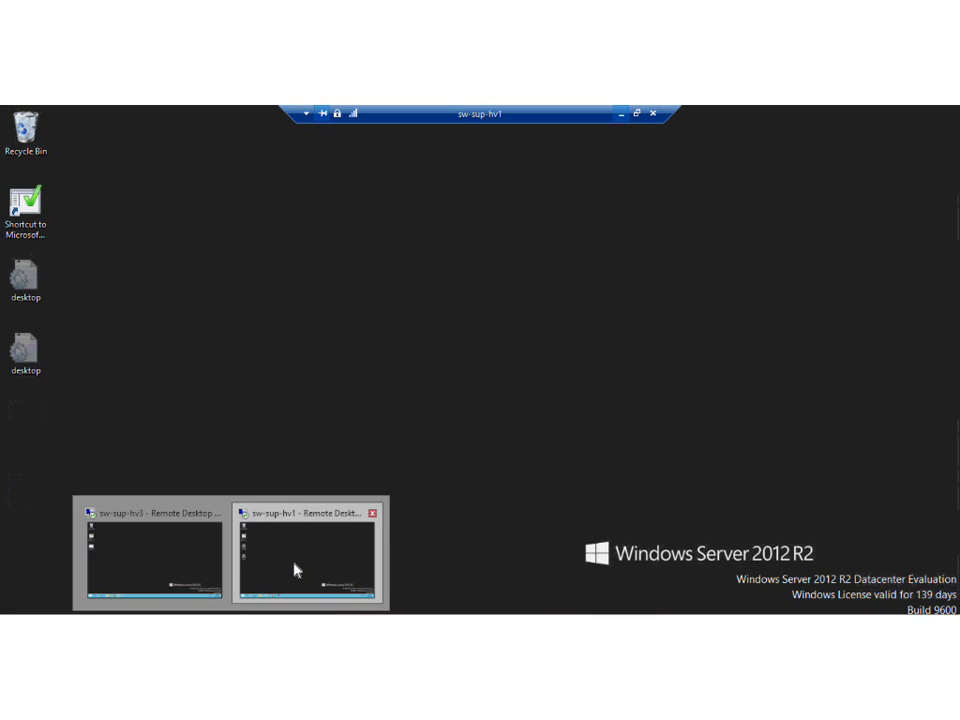
Switch to the sw-sup-hv1 remote desktop and look through the files in the Storage_Pool folder on Local Disk (D:).
click(291, 572)
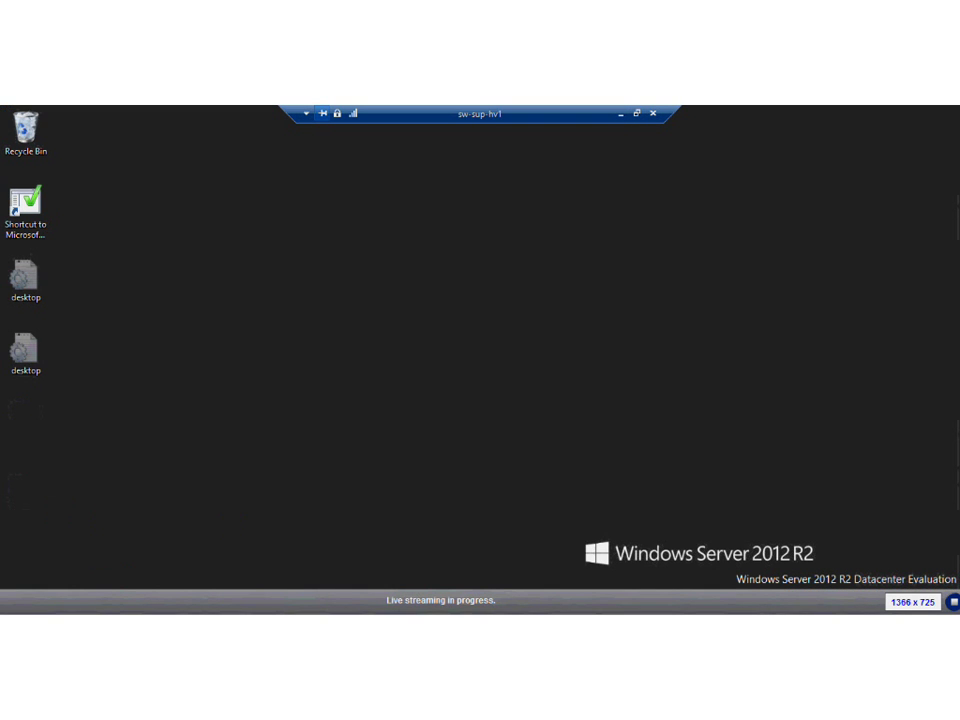
key(super+e)
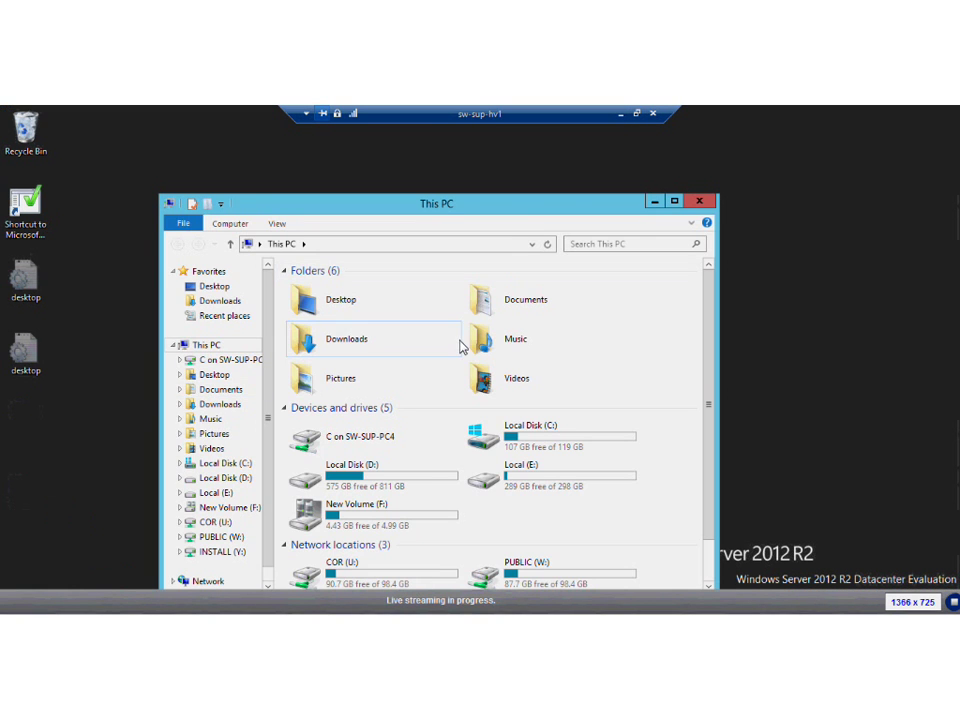
drag(458, 210, 485, 148)
double_click(385, 410)
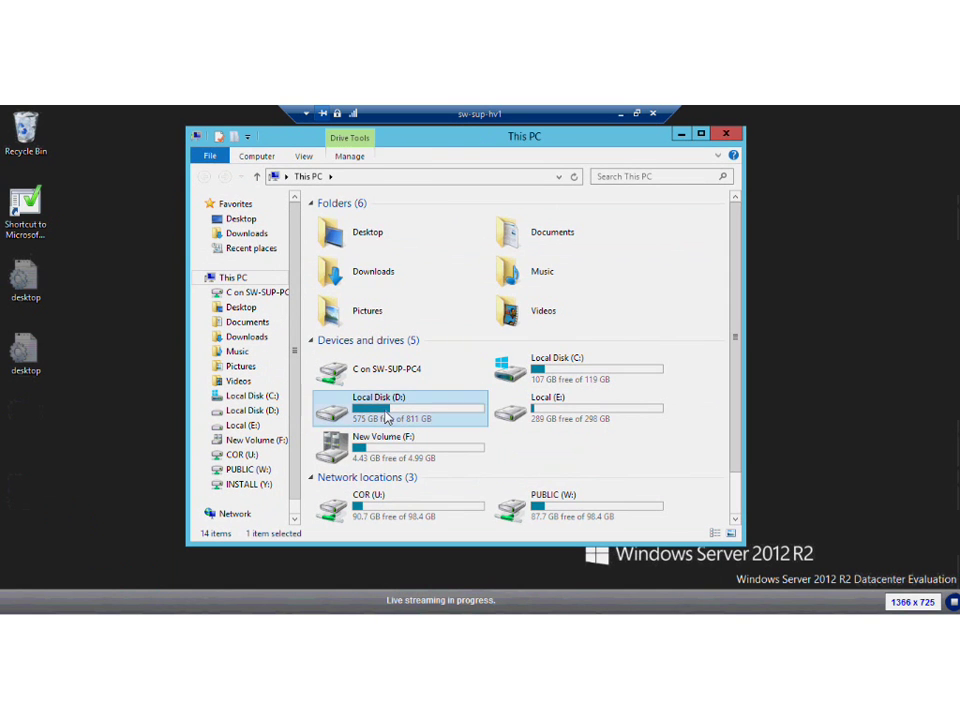
double_click(340, 263)
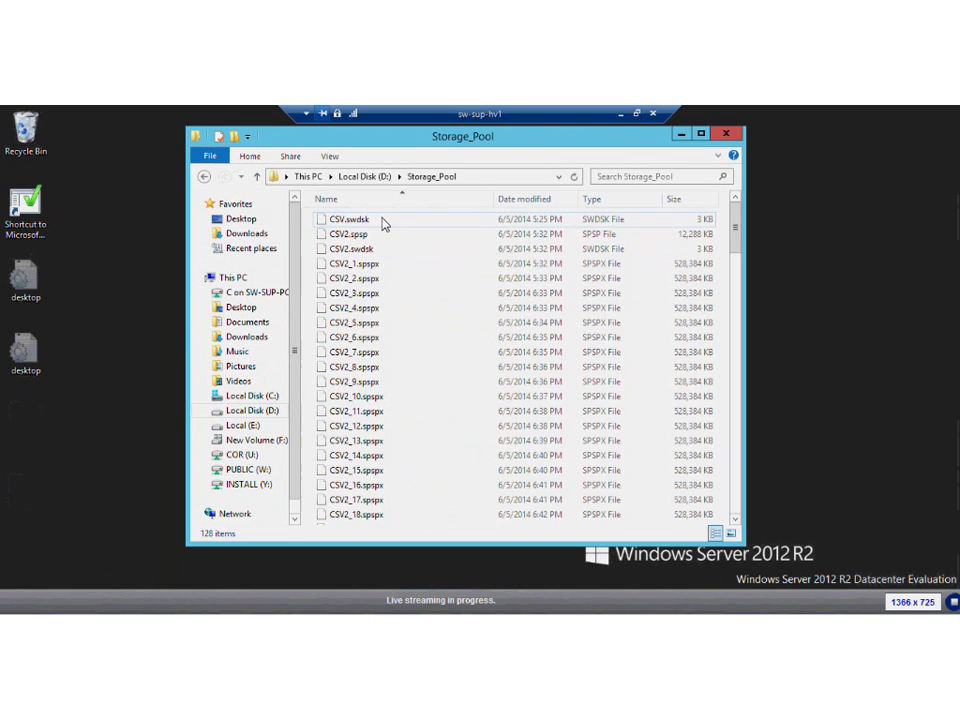
drag(736, 226, 741, 500)
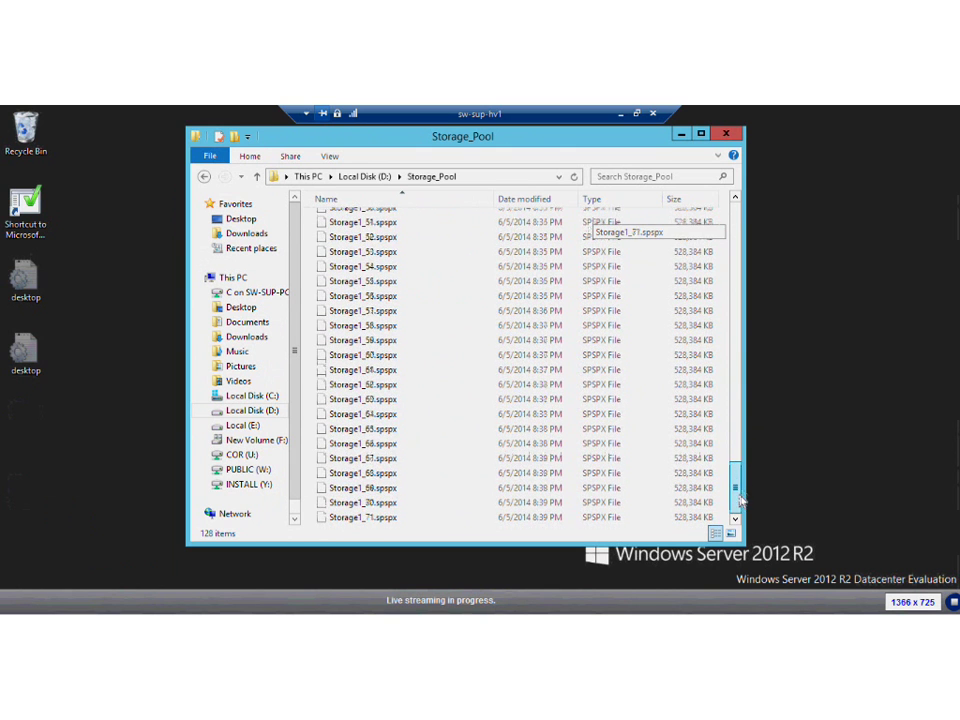
key(BackSpace)
click(204, 177)
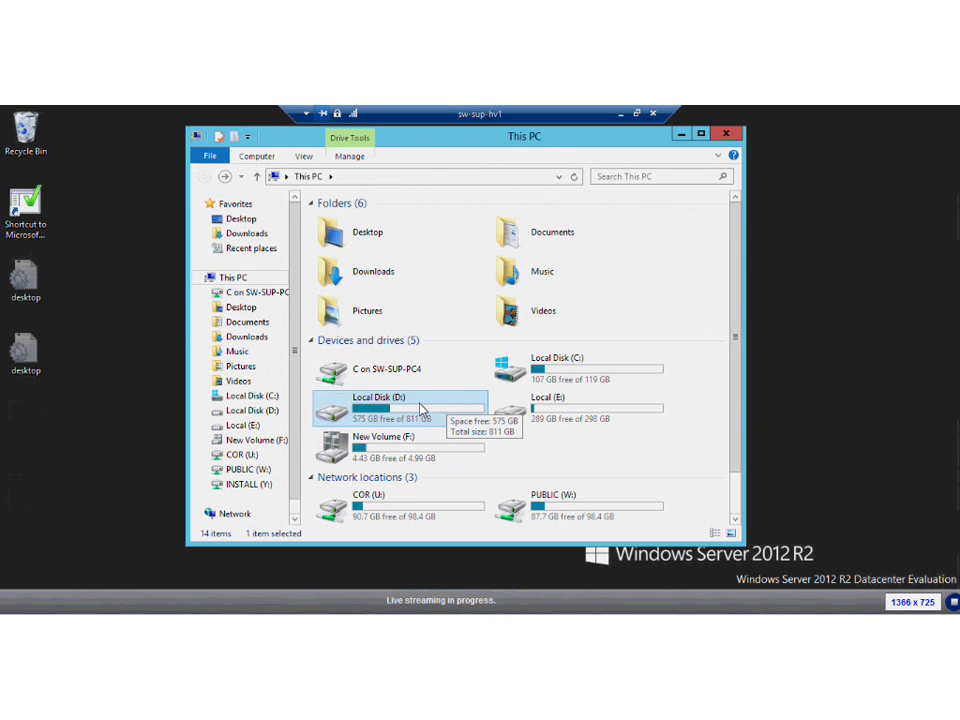
Examine the contents of drives Local (E:) and New Volume (F:), and return to the This PC overview.
click(558, 420)
double_click(558, 420)
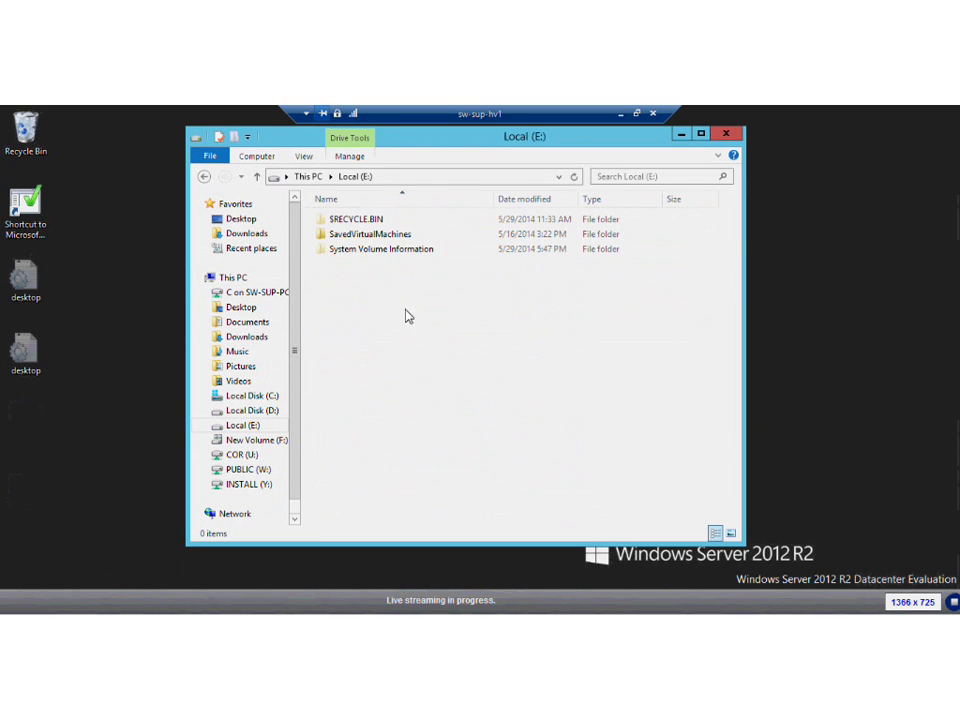
click(204, 176)
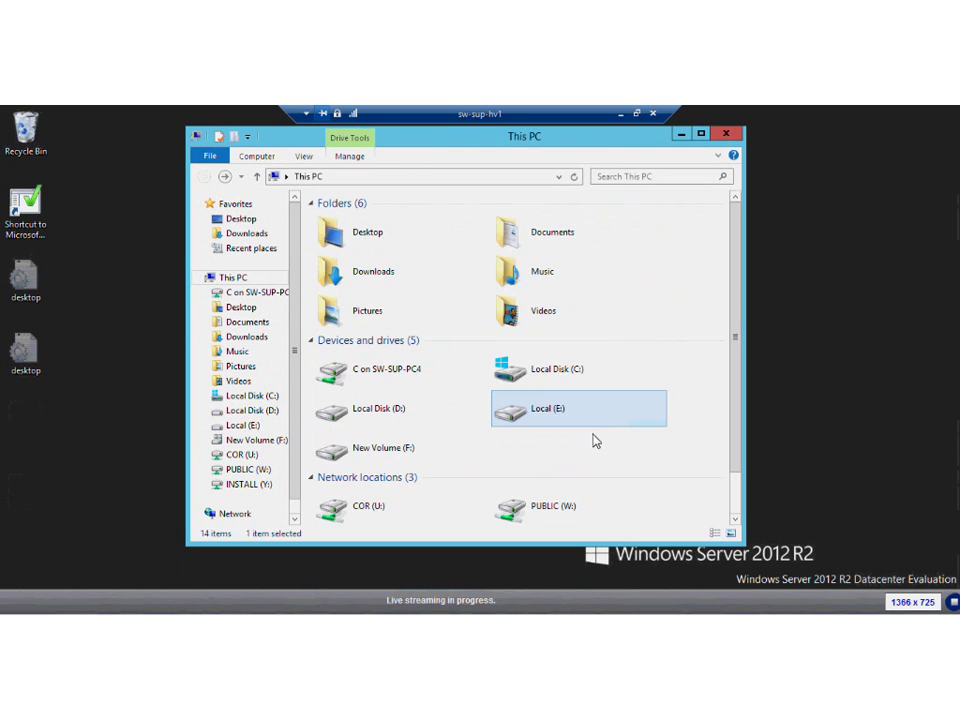
double_click(536, 405)
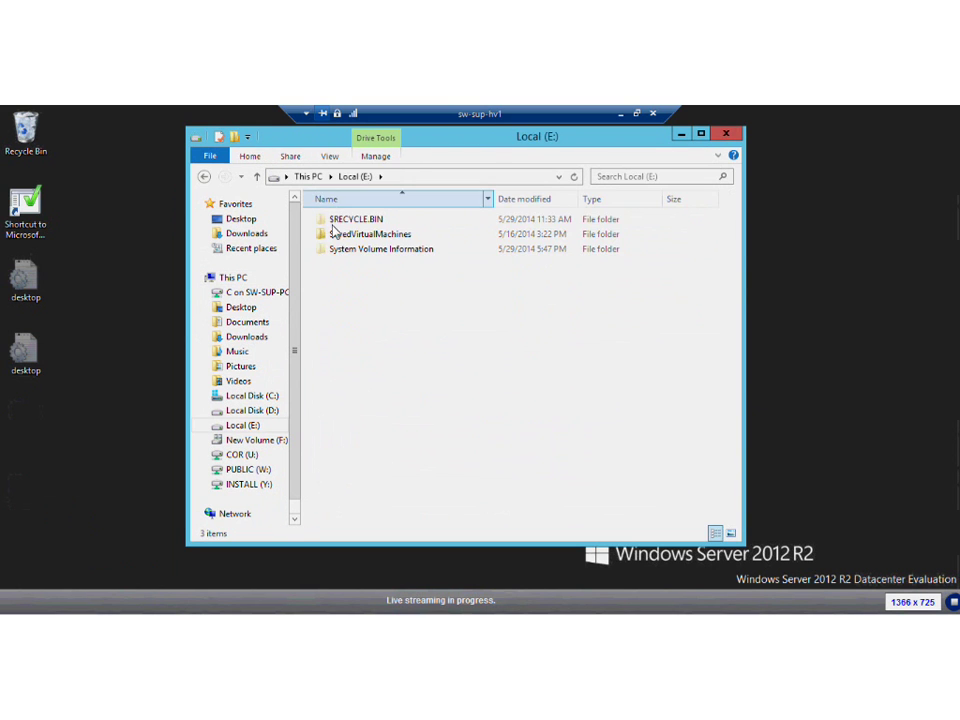
click(204, 176)
double_click(402, 450)
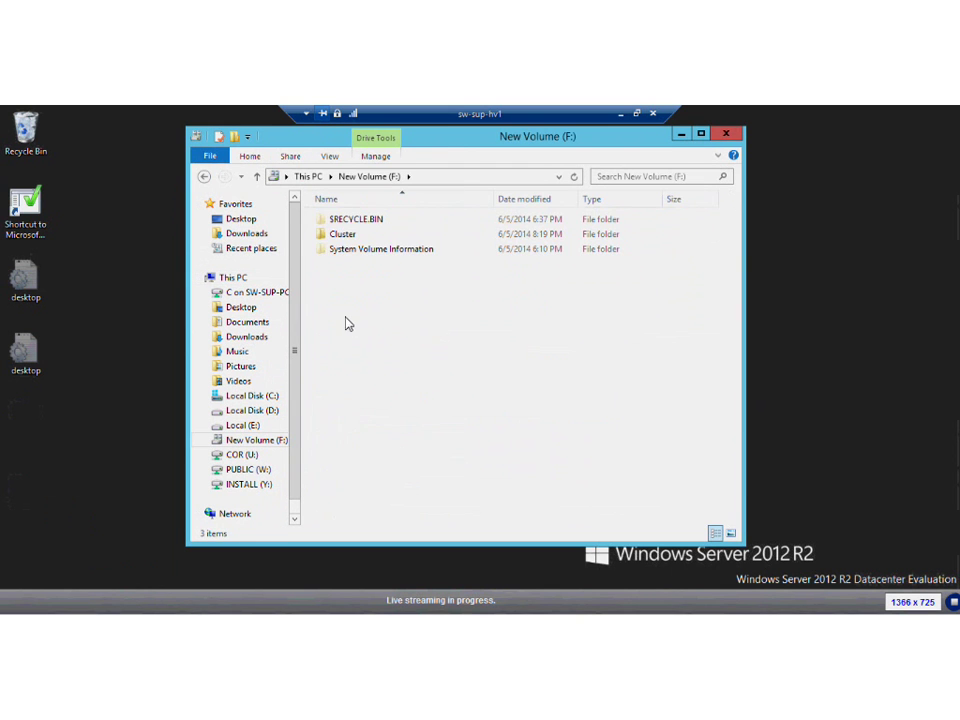
click(204, 176)
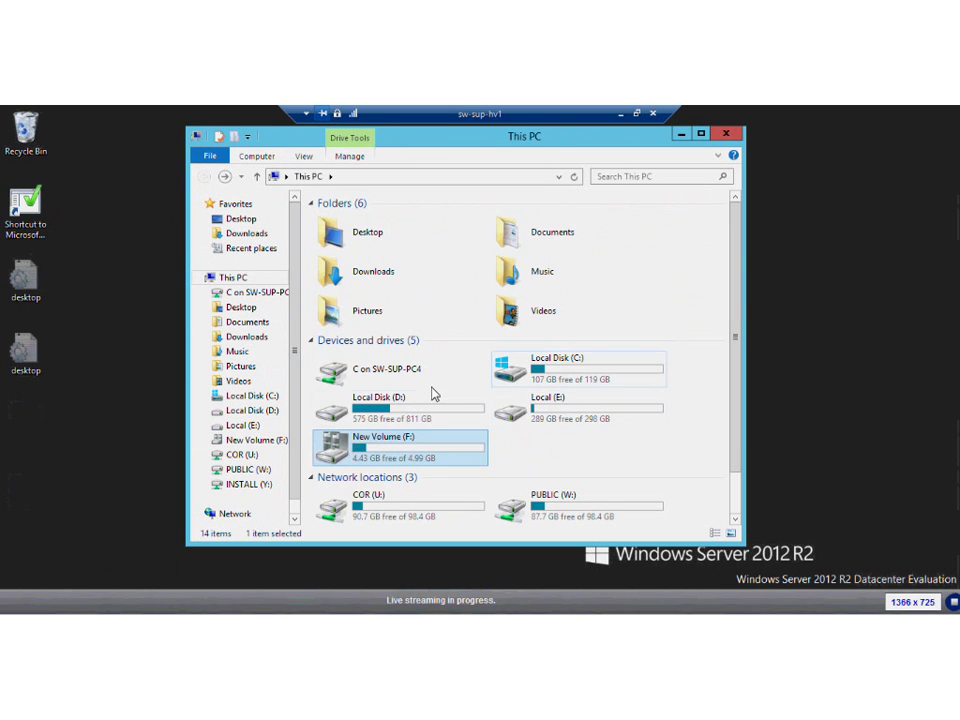
click(544, 421)
double_click(544, 421)
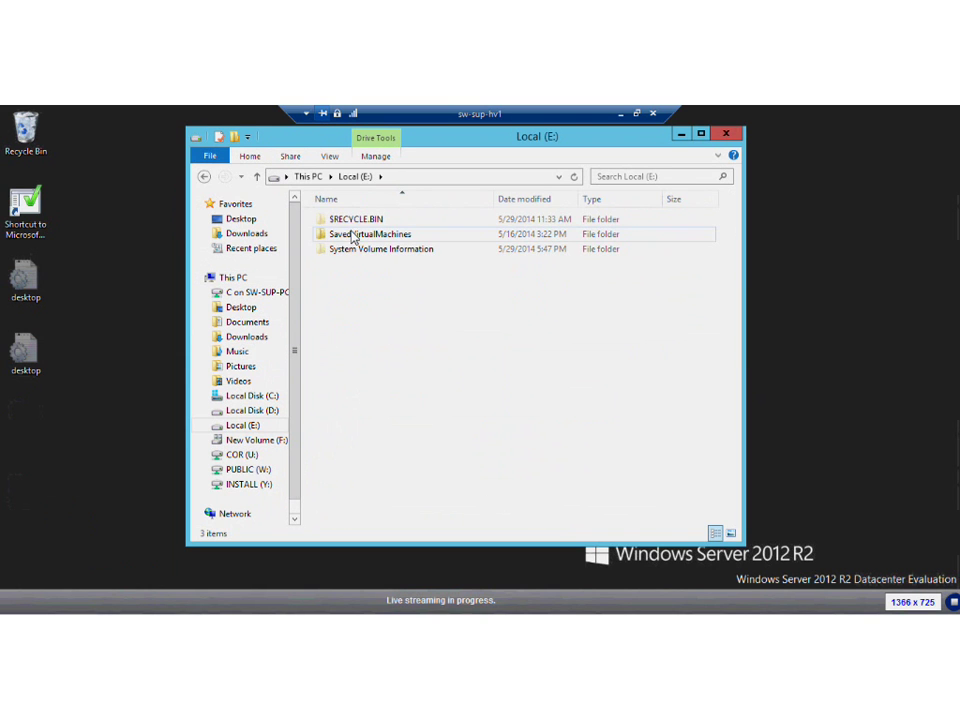
click(205, 177)
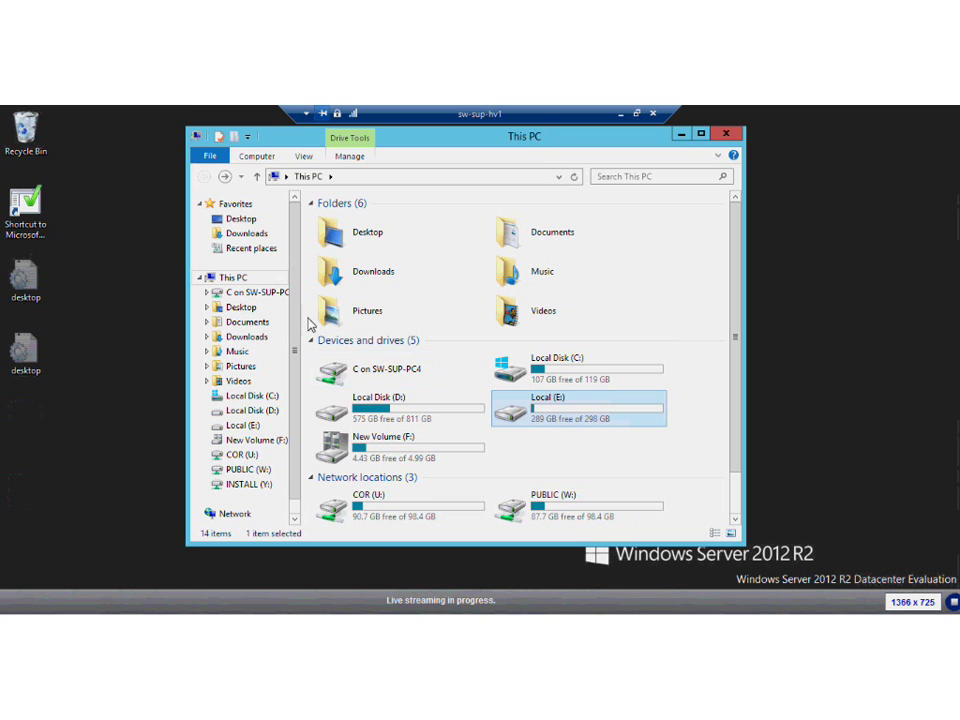
Switch to Failover Cluster Manager and review the 8ball.starwind.local cluster's nodes, including sw-sup-hv3, and its Player 1 role.
mouse_move(223, 666)
click(180, 560)
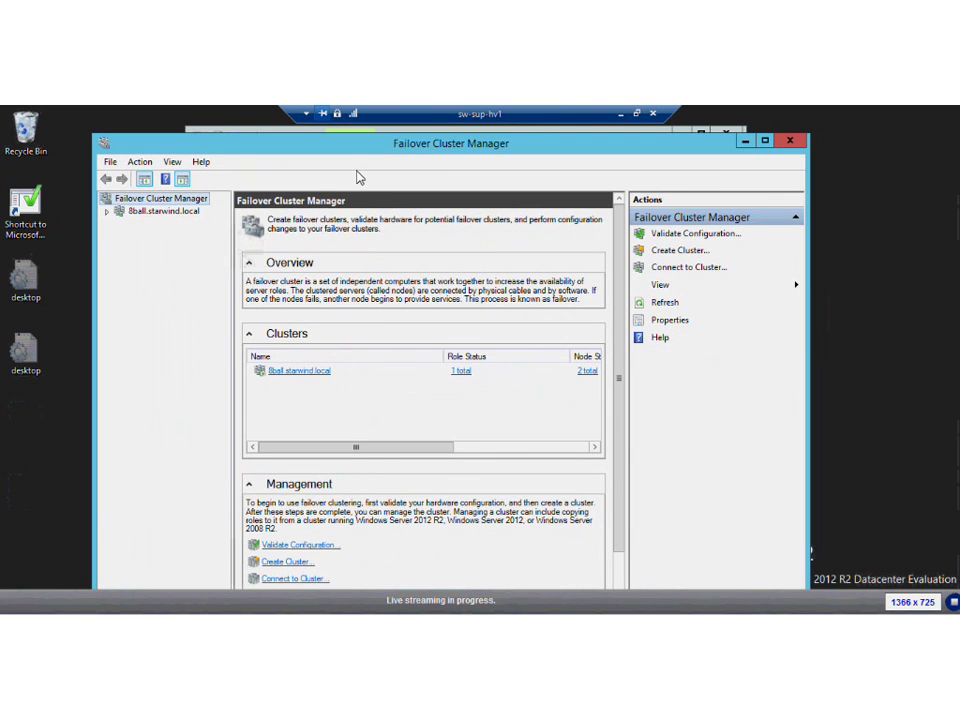
click(108, 212)
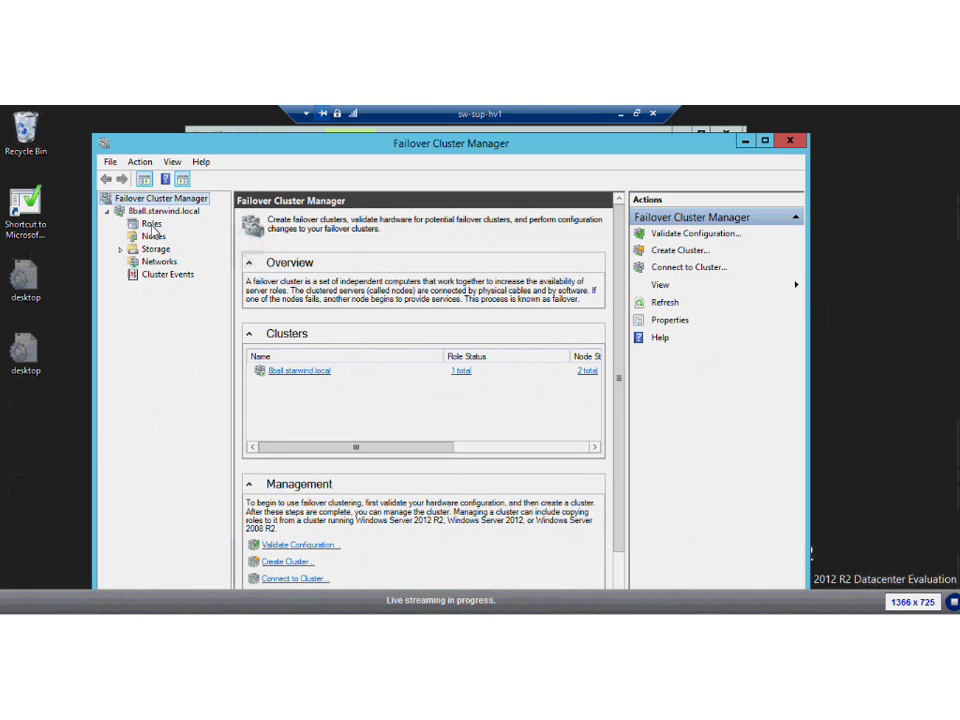
click(152, 225)
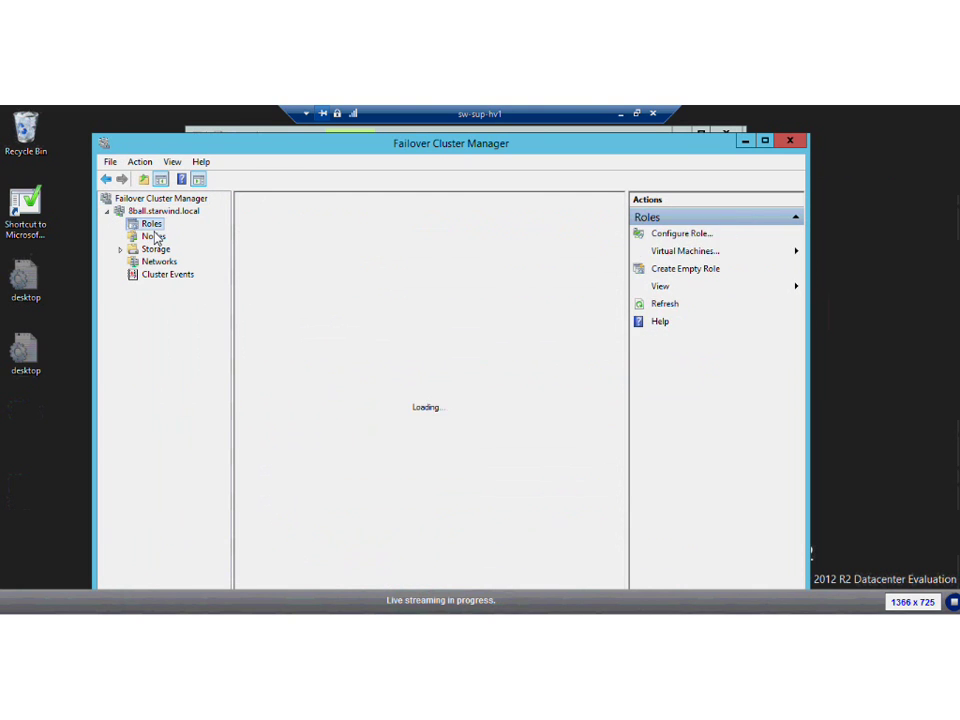
click(154, 237)
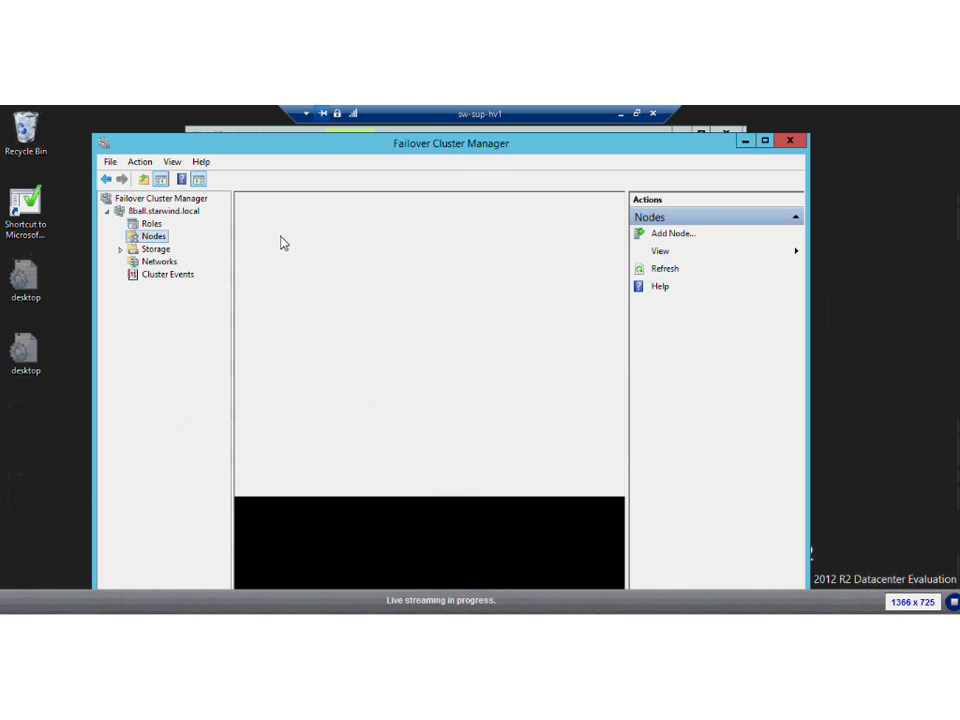
click(277, 266)
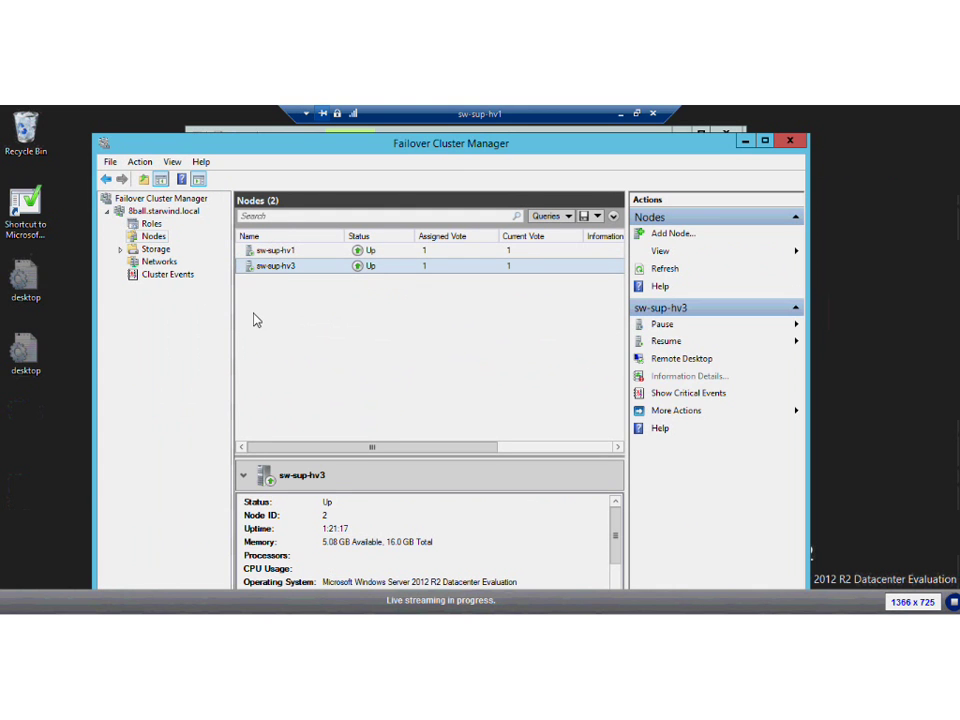
click(151, 224)
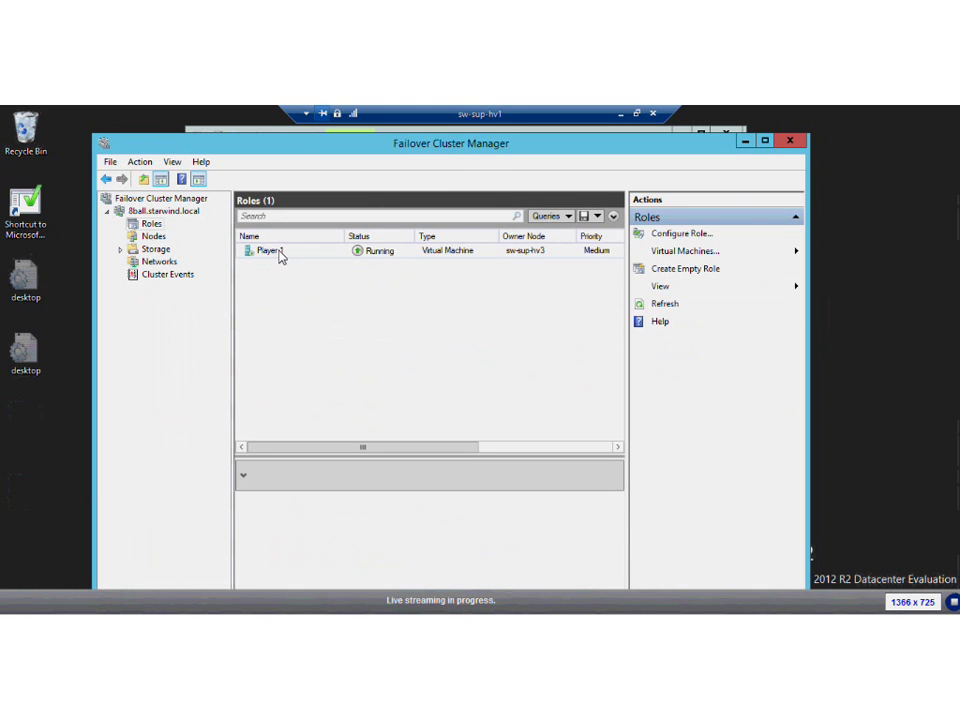
click(278, 251)
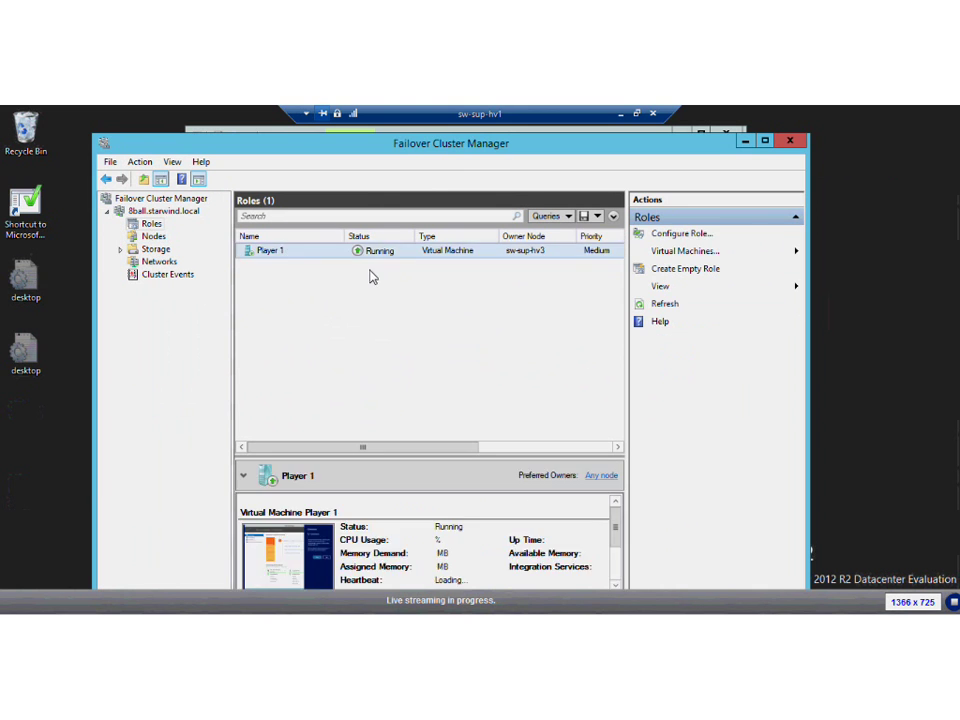
Expand the cluster's Storage node and show its list of clustered disks.
click(155, 249)
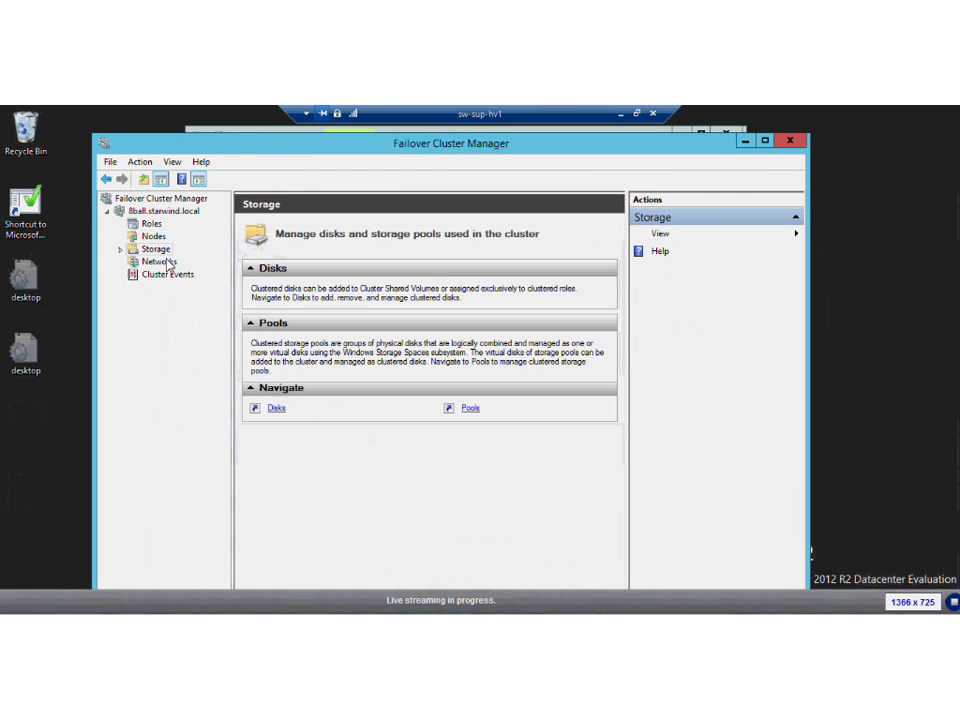
click(120, 249)
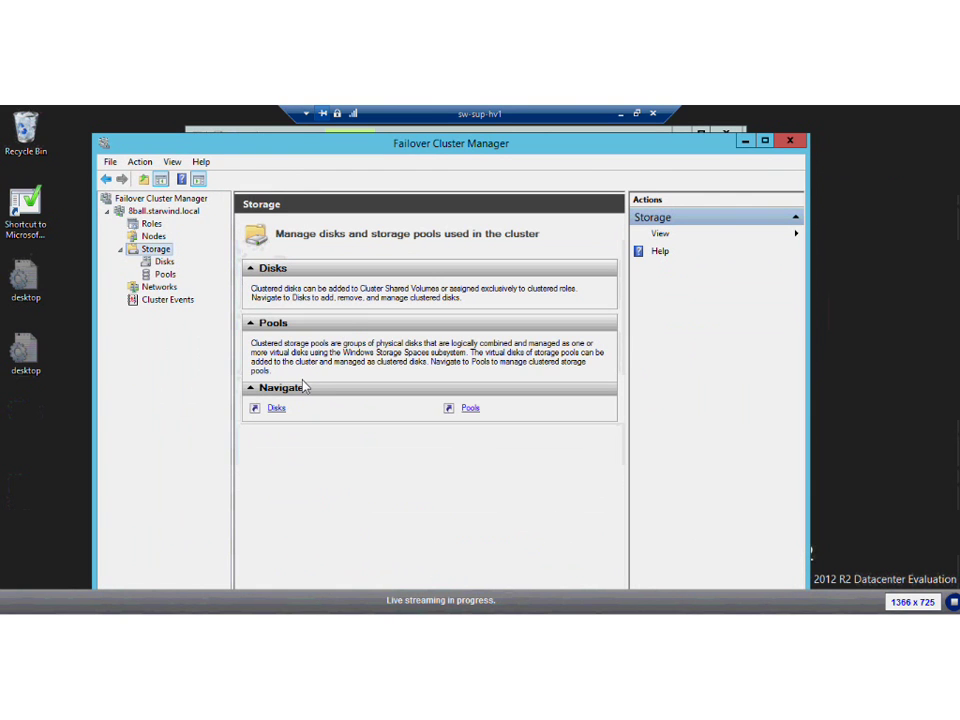
click(164, 262)
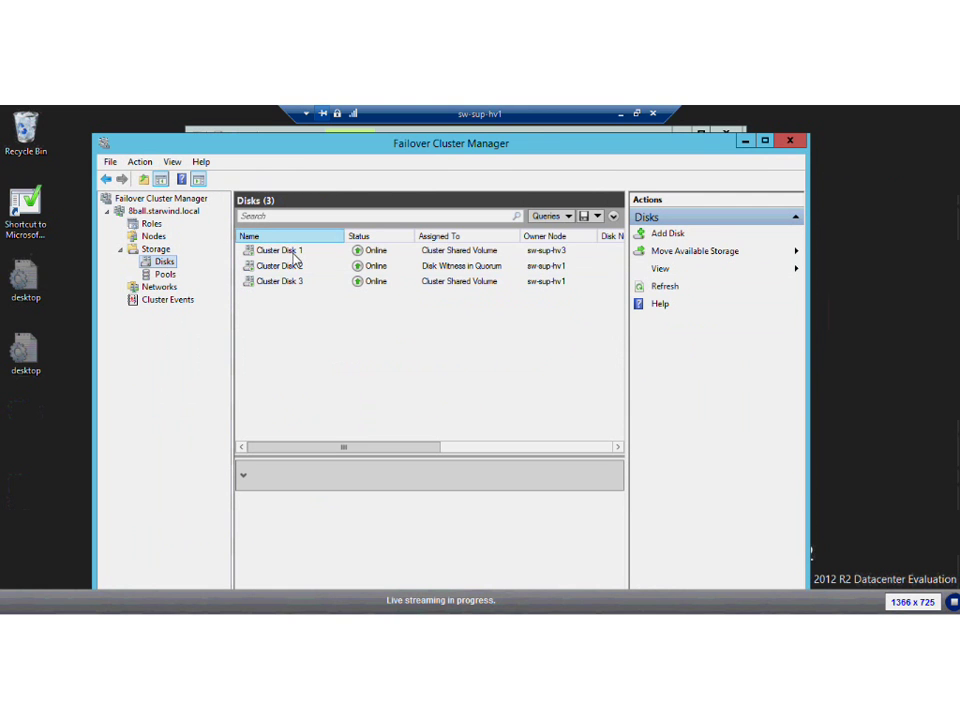
Review the volume details of Cluster Disk 1 and Cluster Disk 3, close Failover Cluster Manager and minimize the This PC window.
click(300, 265)
click(290, 251)
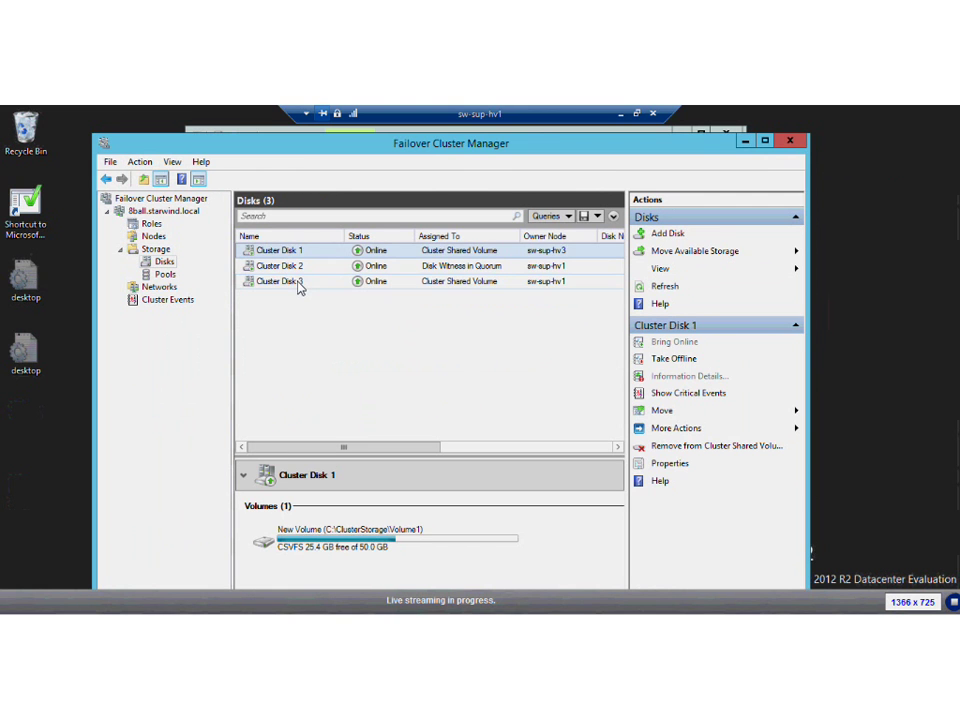
click(298, 283)
click(302, 251)
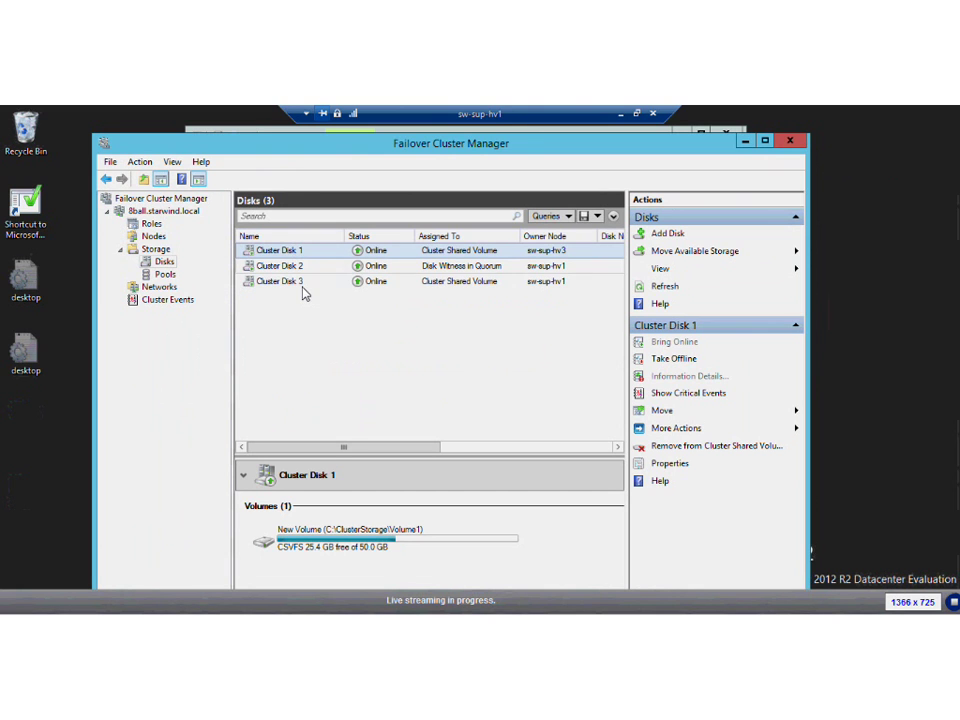
click(303, 284)
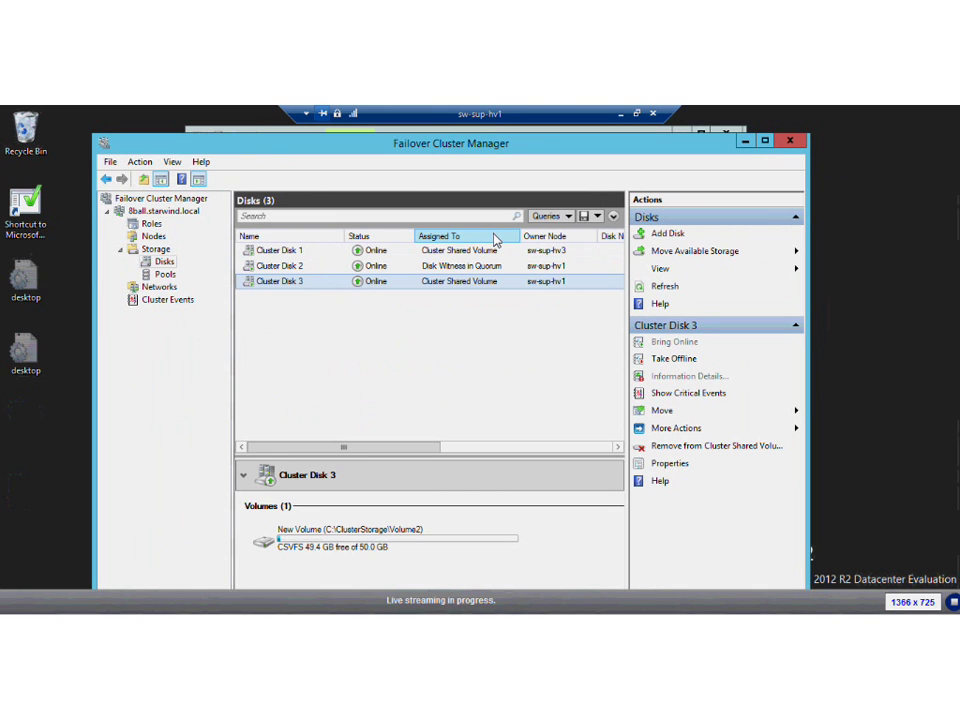
click(790, 140)
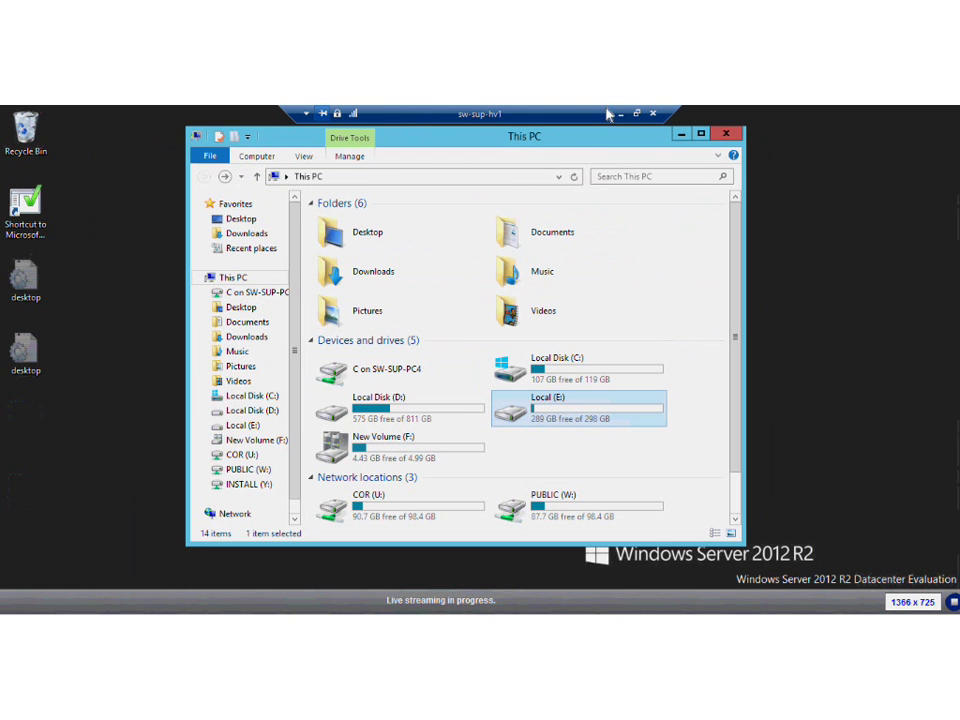
click(681, 134)
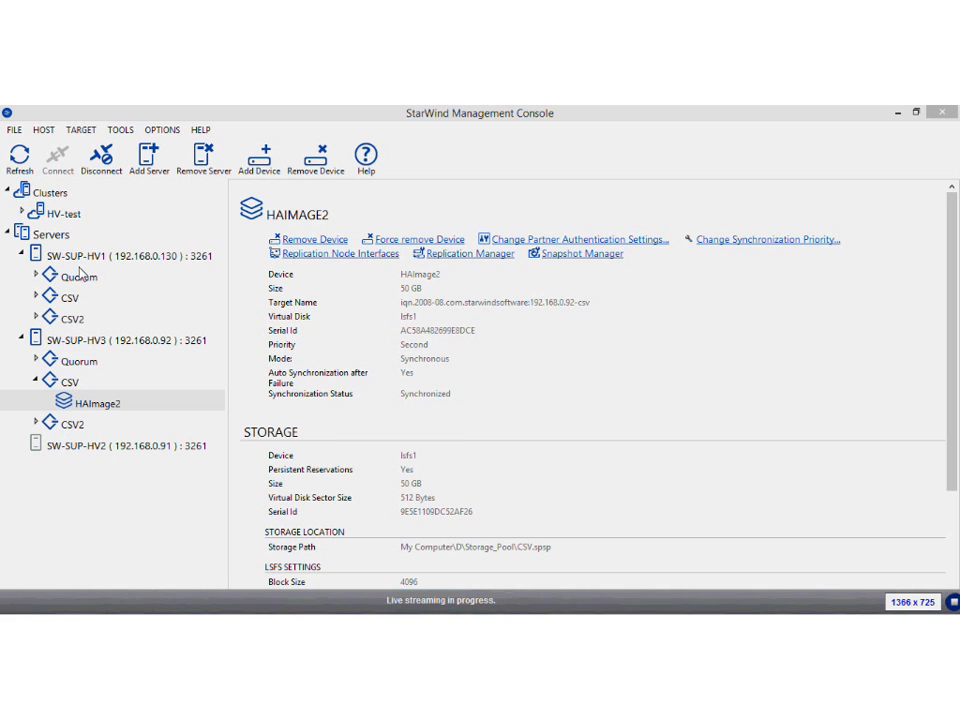
Switch to StarWind Management Console and view the general details of servers SW-SUP-HV3 and SW-SUP-HV1.
click(82, 257)
click(89, 342)
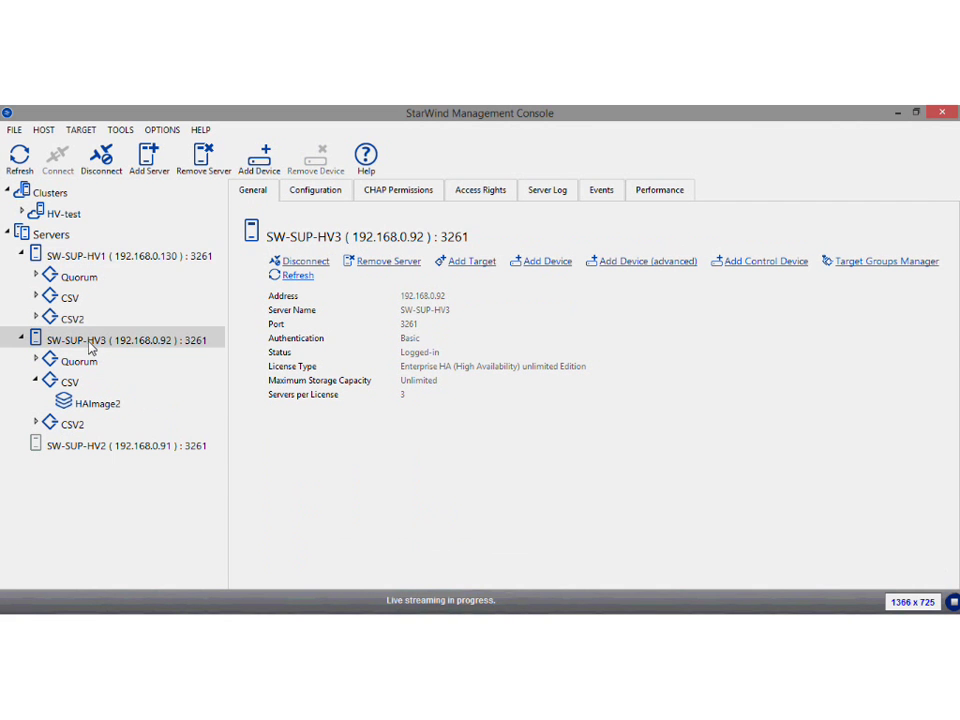
click(89, 259)
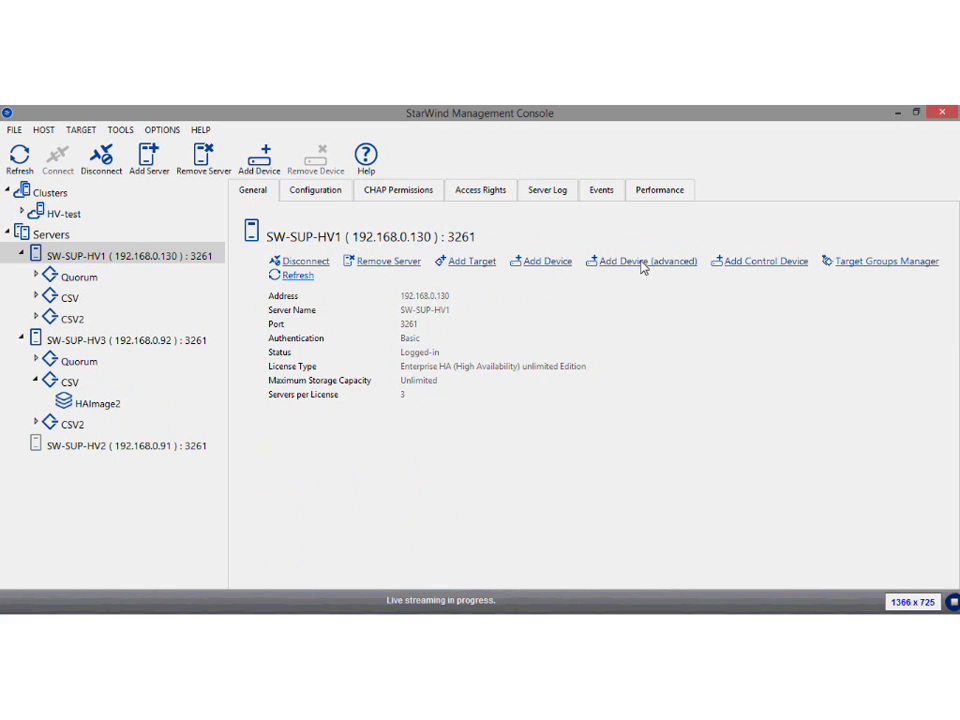
Create a 50 GB virtual disk device with the alias csv3 on server SW-SUP-HV1.
click(259, 172)
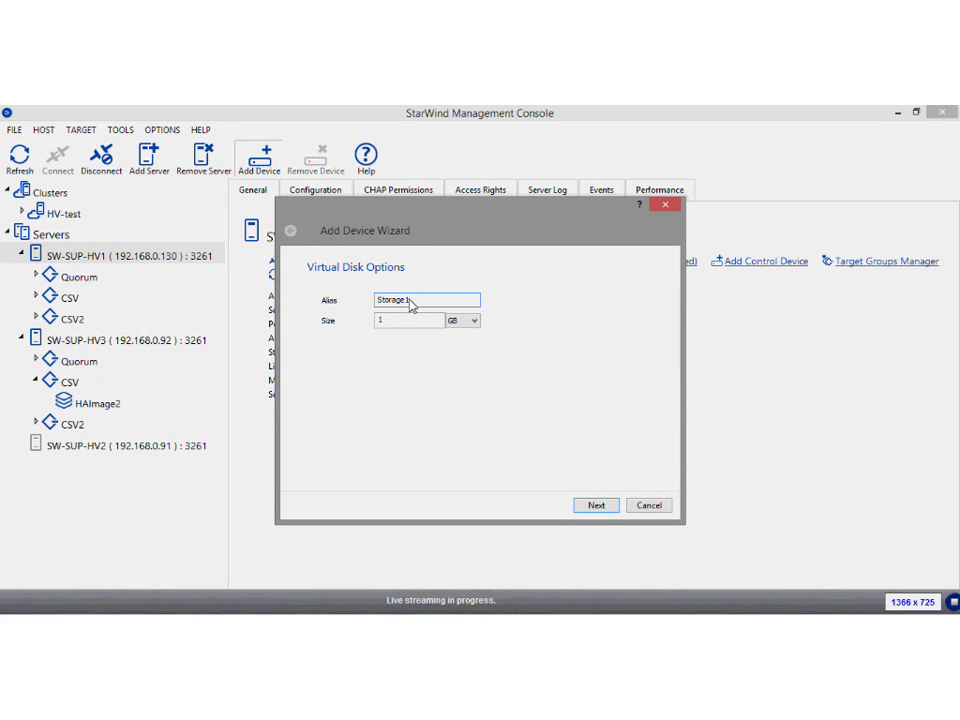
drag(410, 303, 296, 297)
text(csv2)
key(BackSpace)
text(3)
key(Tab)
text(50)
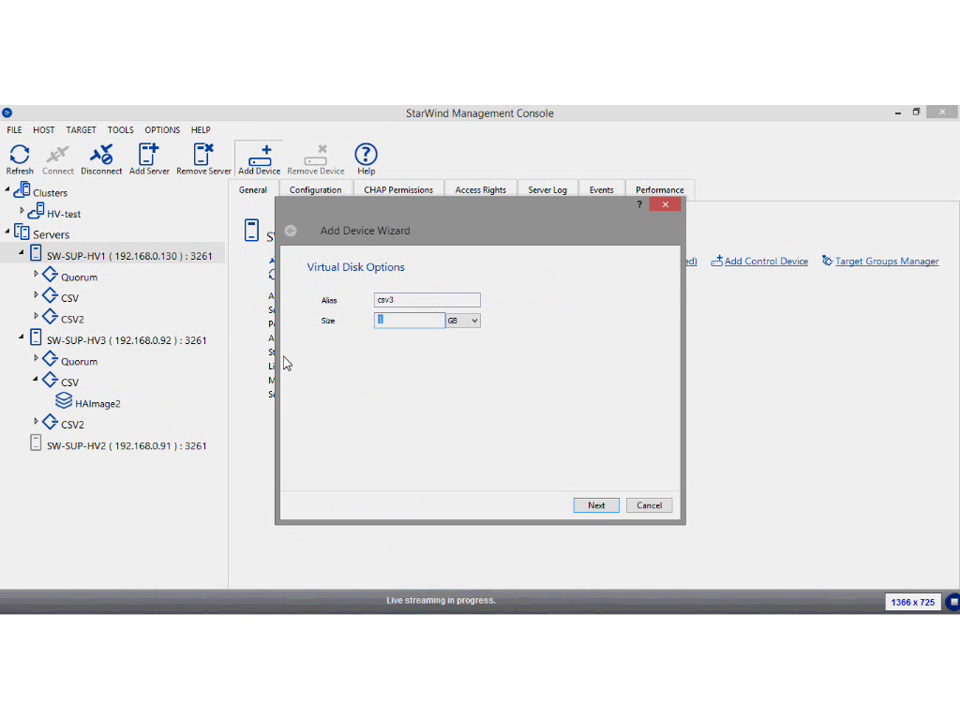
click(594, 505)
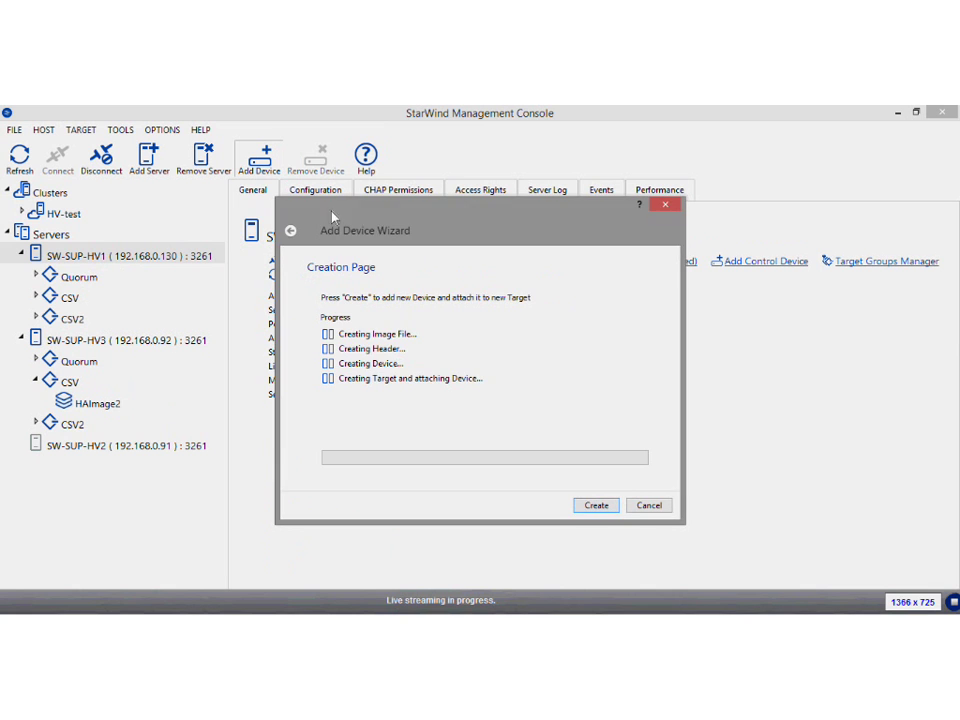
click(592, 506)
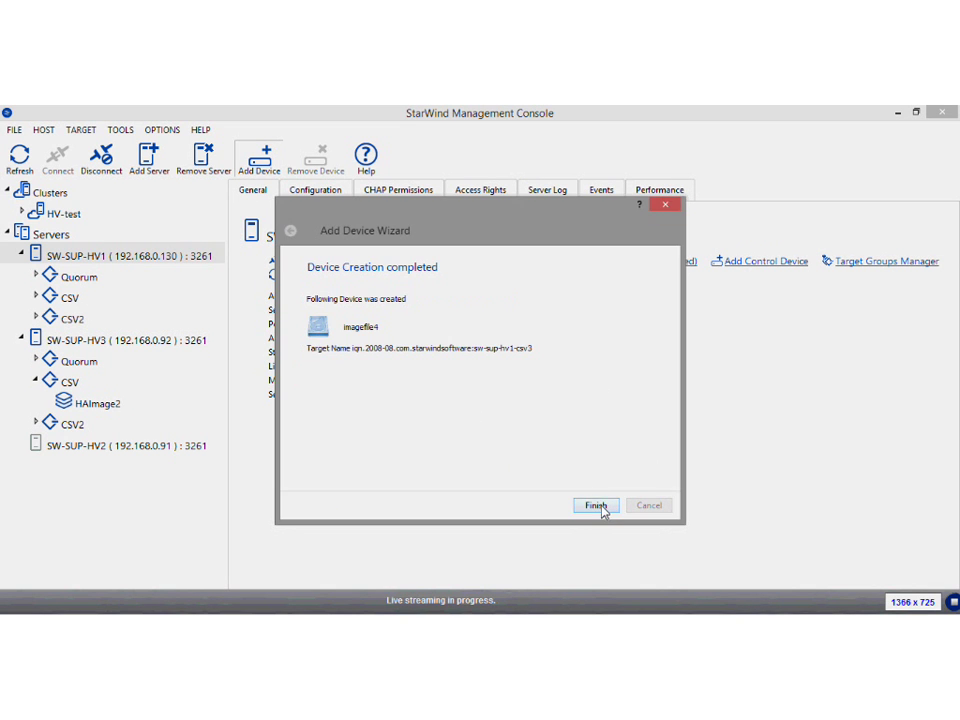
click(596, 505)
Expand the new csv3 target under SW-SUP-HV1 and show the properties of its imagefile4 device.
click(72, 340)
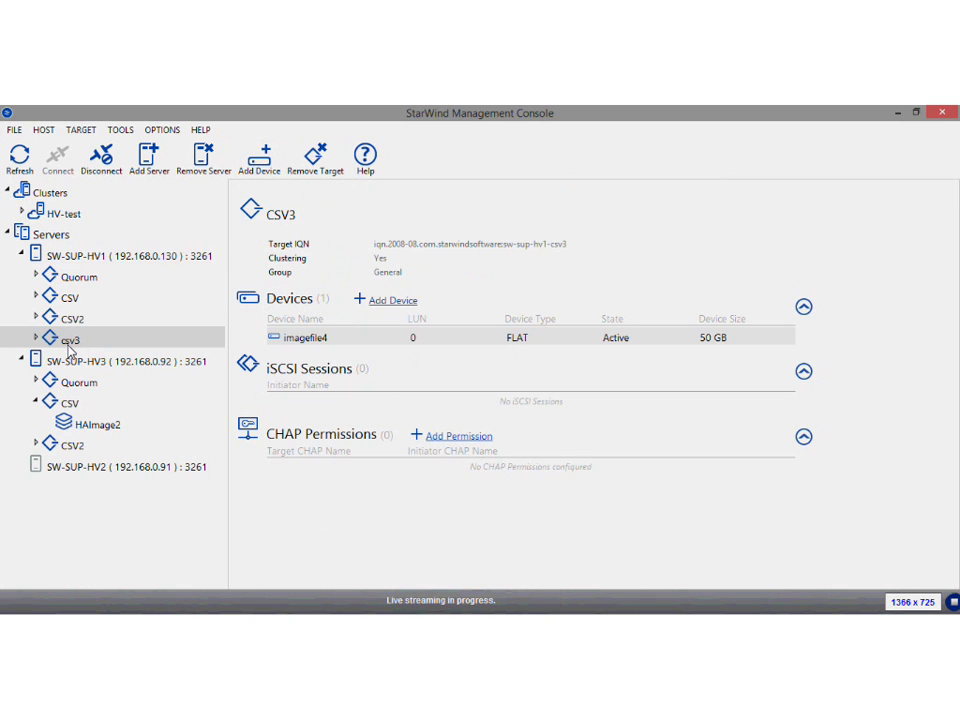
click(37, 340)
click(37, 340)
right_click(300, 340)
click(107, 345)
click(35, 340)
click(98, 361)
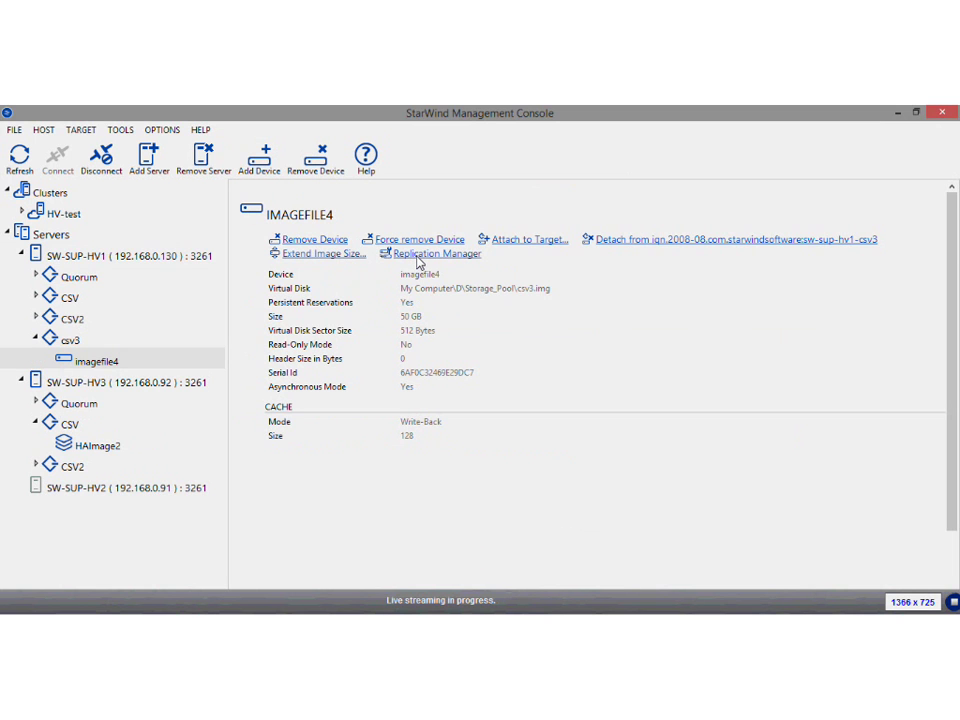
Start adding a replica for imagefile4 in Replication Manager, using Synchronous "Two-Way" Replication as the mode.
click(418, 256)
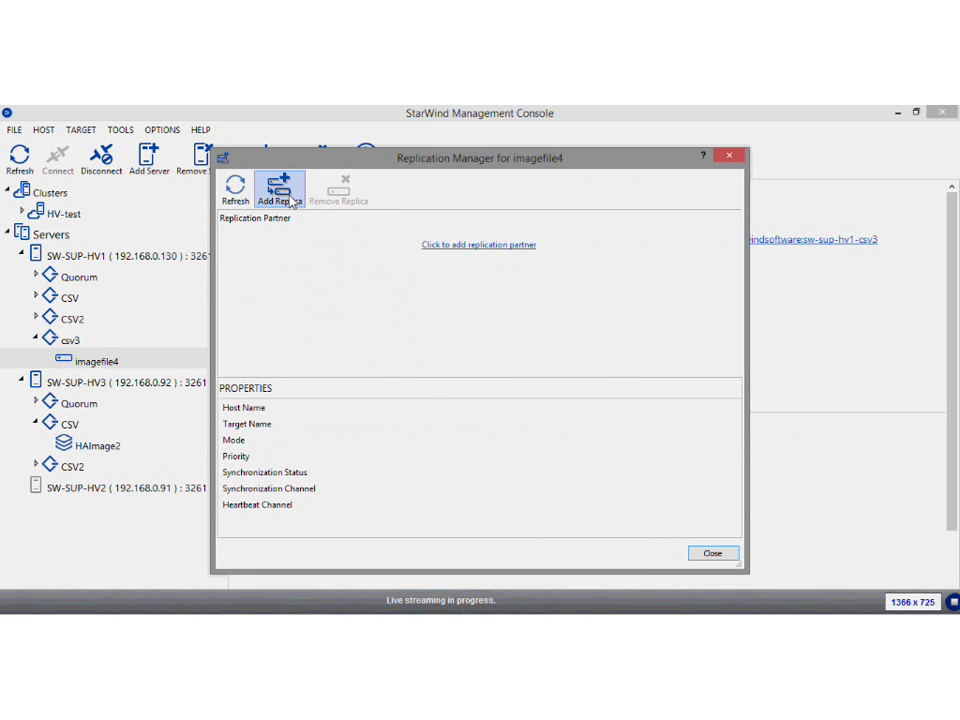
click(290, 200)
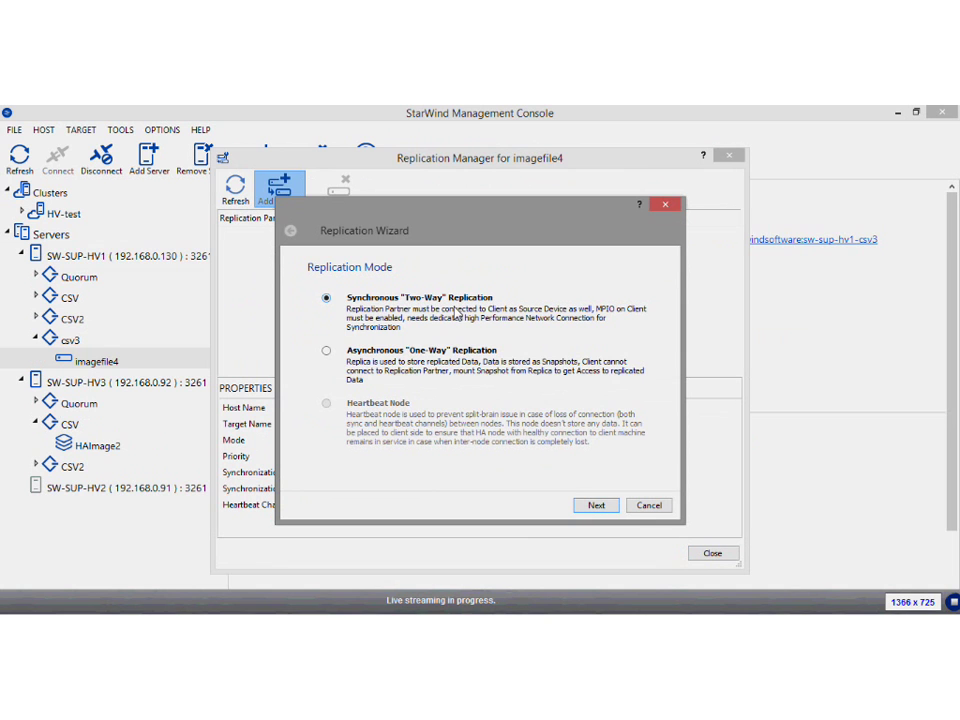
click(369, 362)
click(368, 326)
click(597, 506)
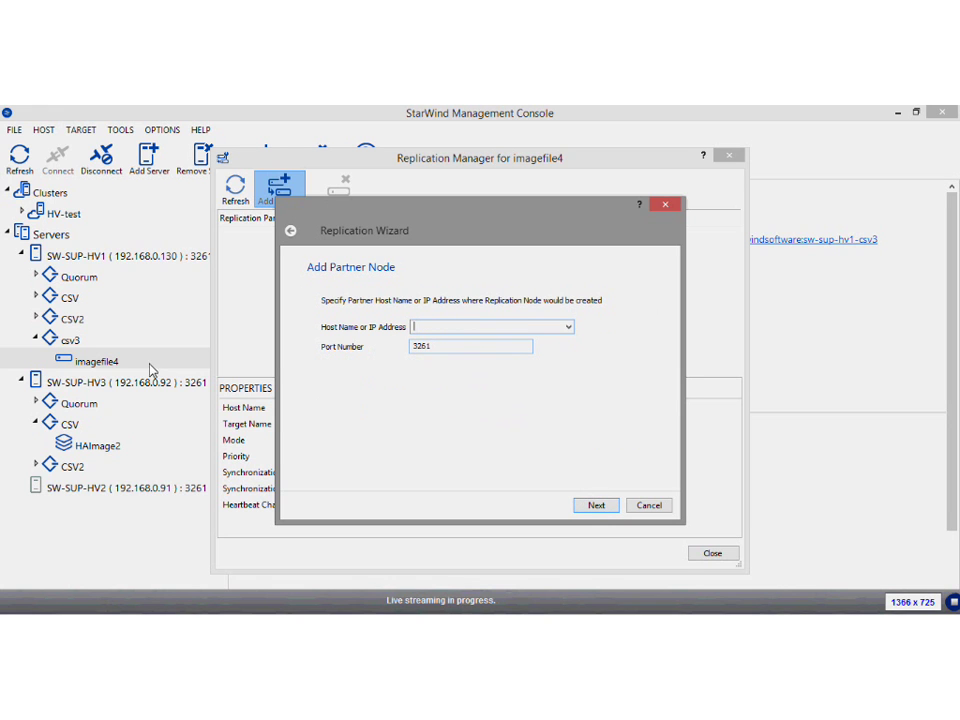
Specify 192.168.0.92 as the partner node and choose to create a new partner device on it.
text(192.168.0.92)
key(ctrl+a)
key(Return)
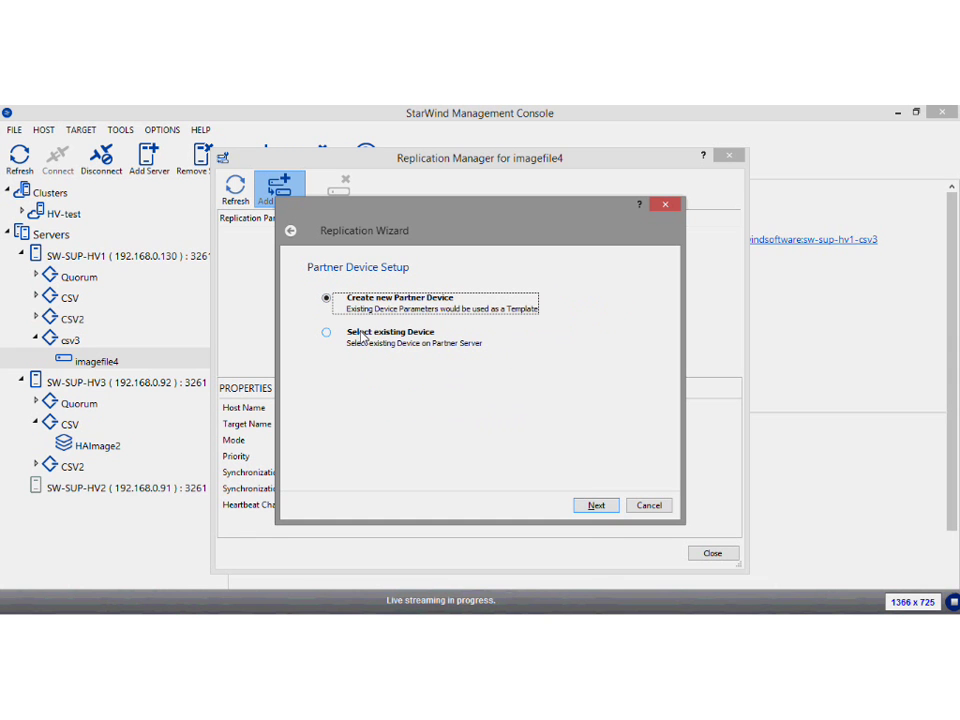
click(596, 510)
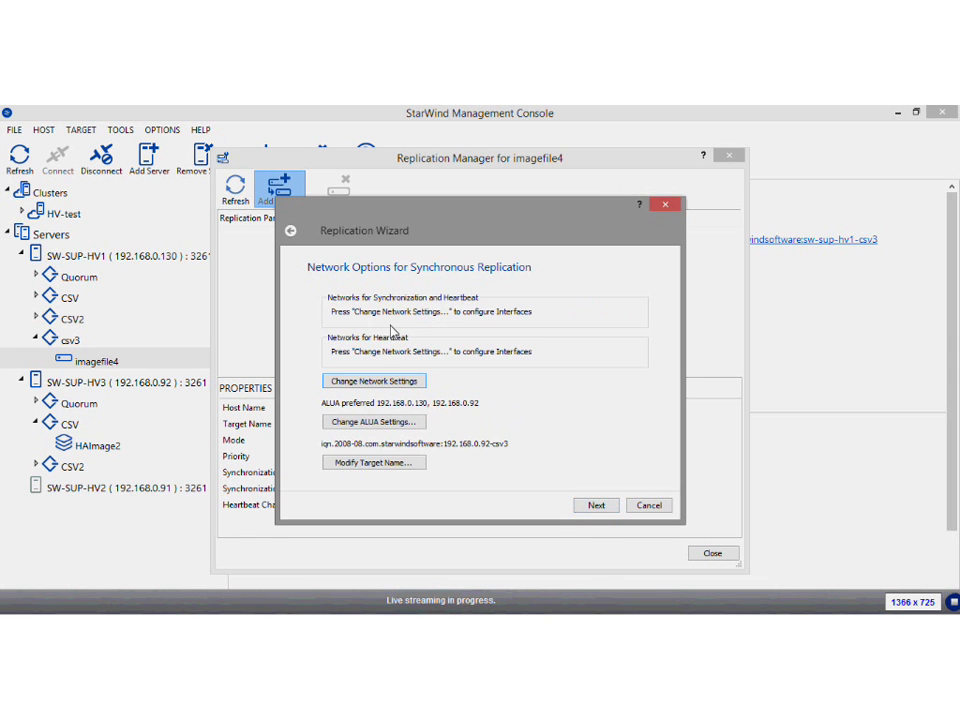
Assign networks 10.0.1.0 and 10.0.2.0 to synchronization and heartbeat, and network 192.168.0.0 to heartbeat only.
click(372, 383)
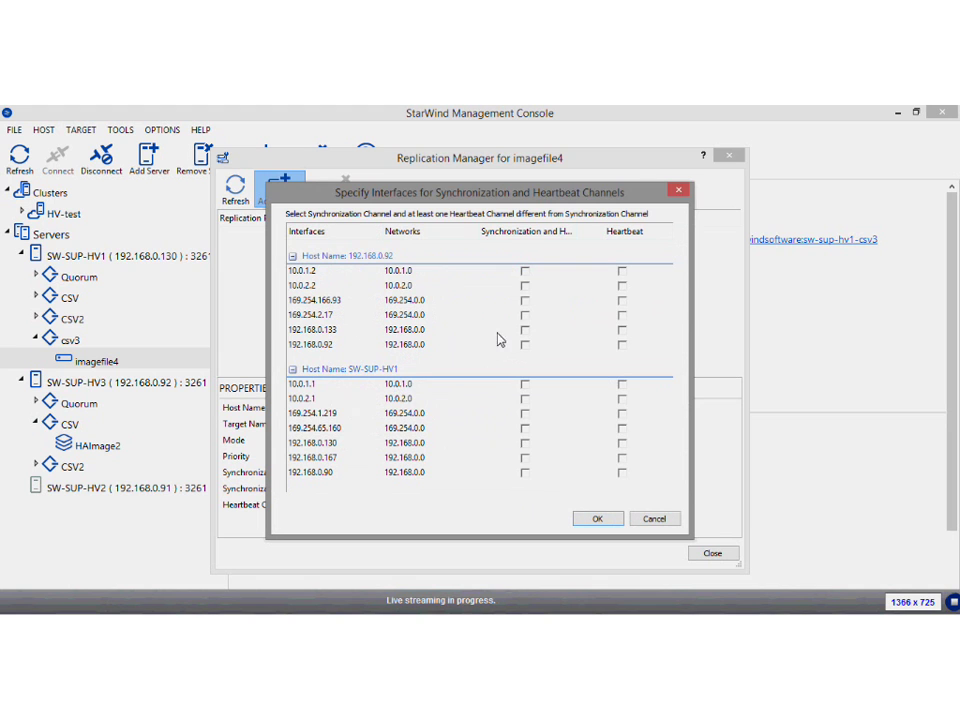
click(525, 272)
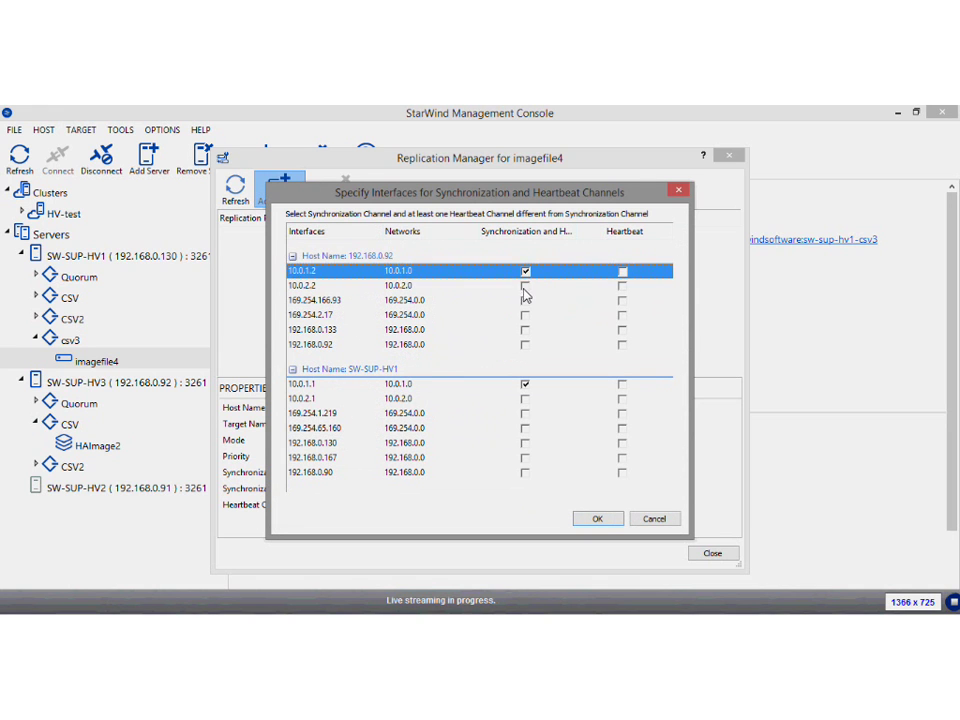
click(525, 287)
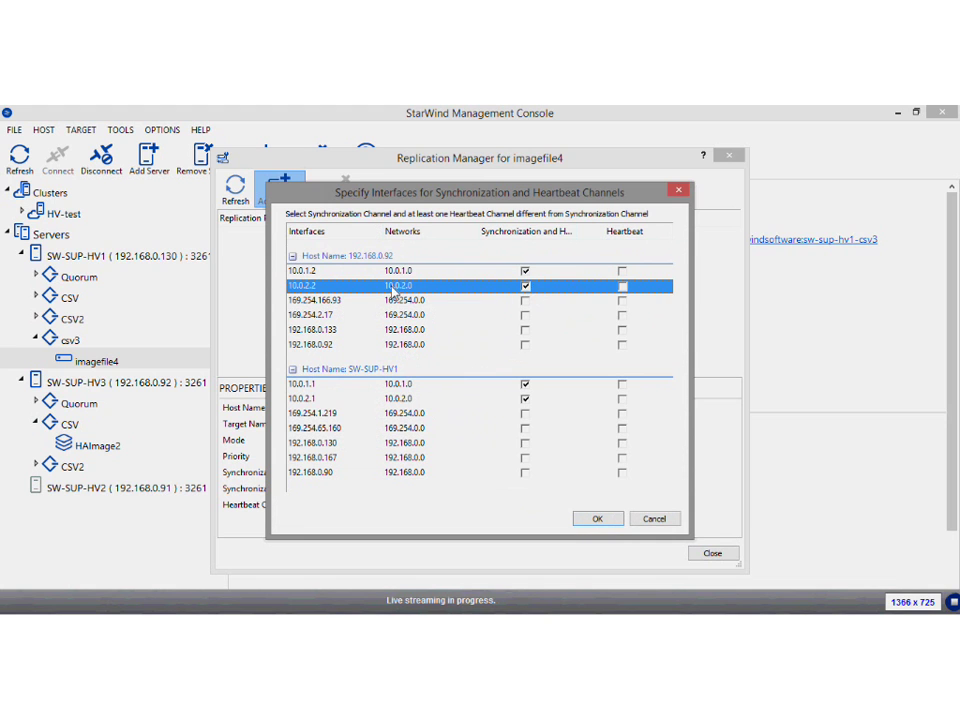
click(622, 443)
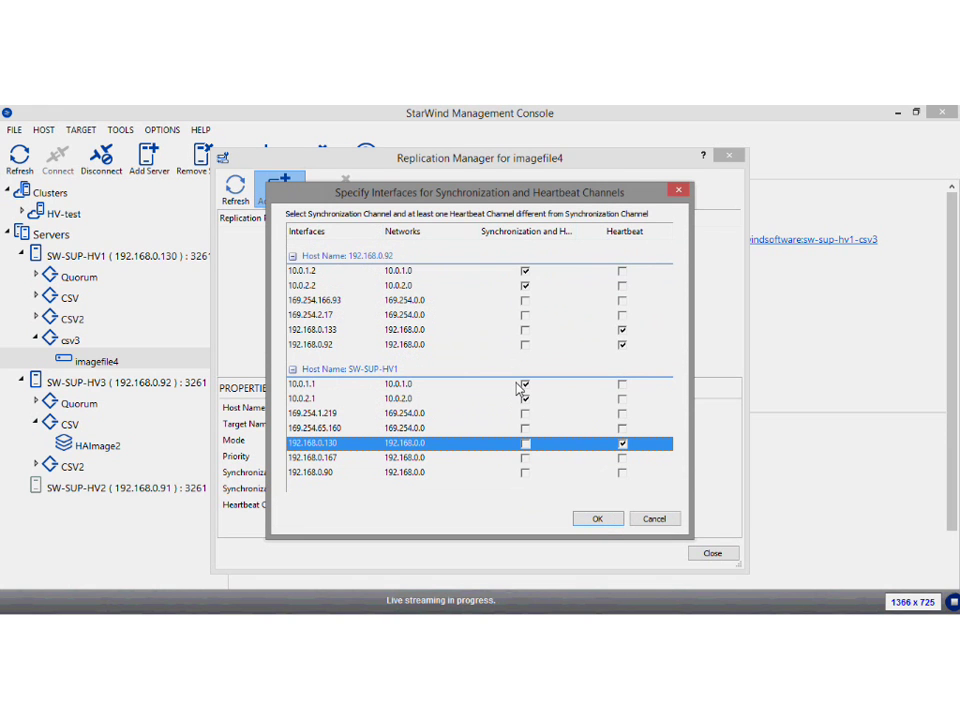
click(604, 525)
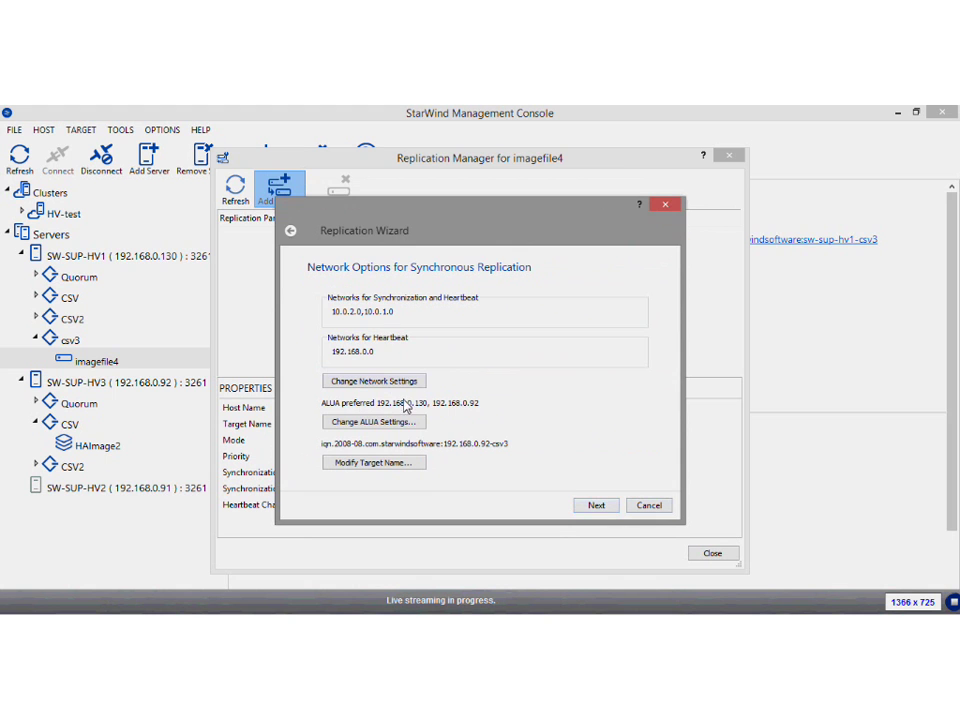
Accept the replication network options, create the replica device and finish the Replication Wizard.
click(594, 507)
click(592, 507)
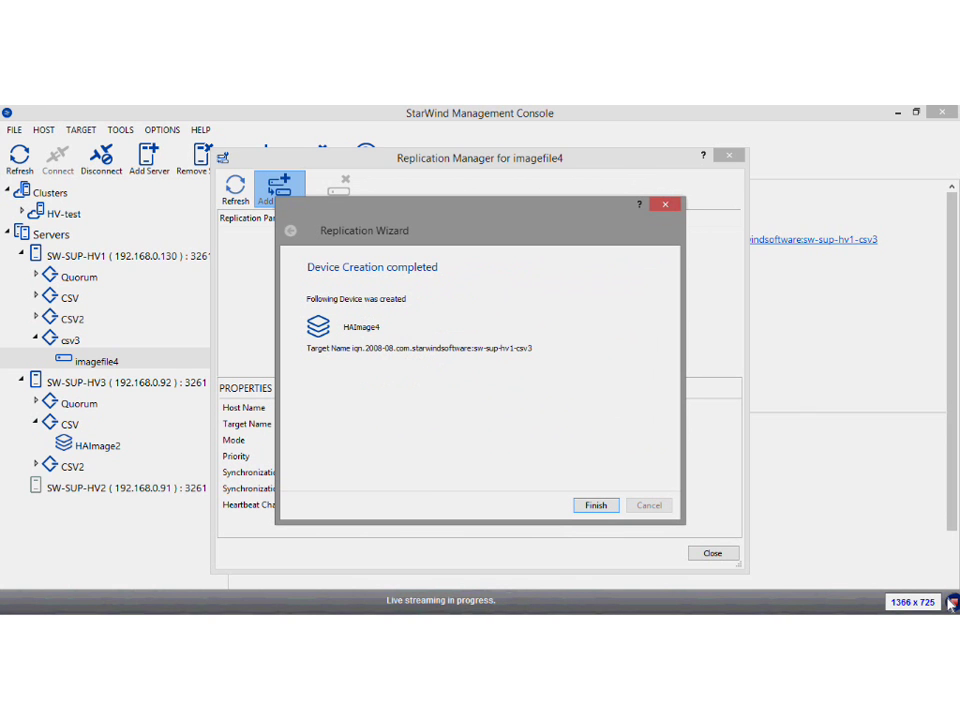
click(594, 506)
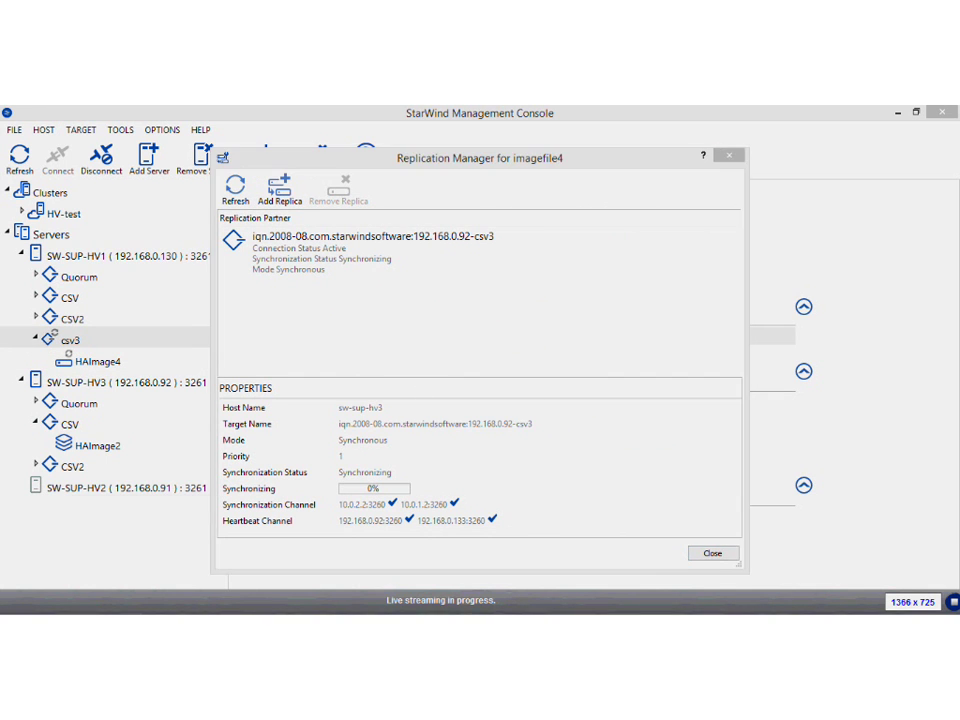
Switch to the sw-sup-hv1 remote desktop, open iSCSI Initiator and refresh the list of discovered targets.
click(306, 579)
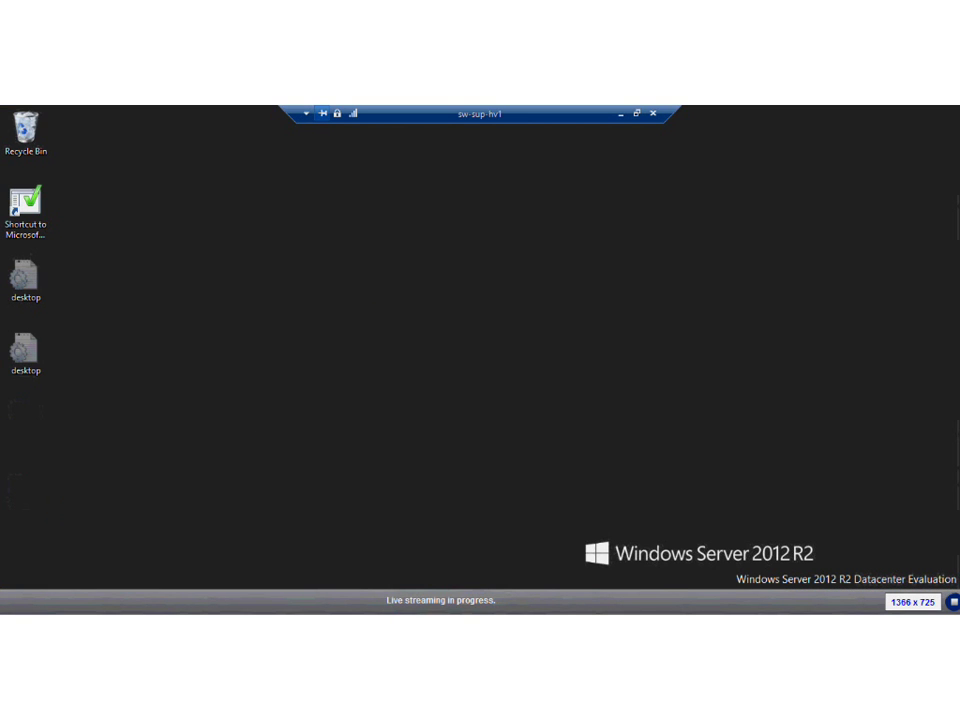
key(super)
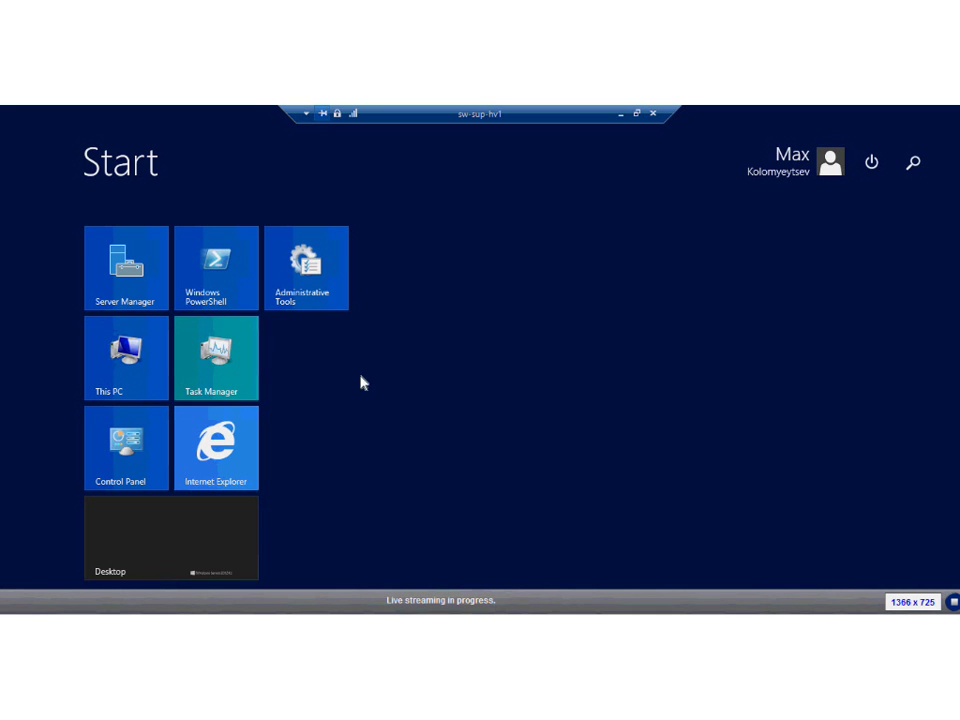
text(iscsi Initiator)
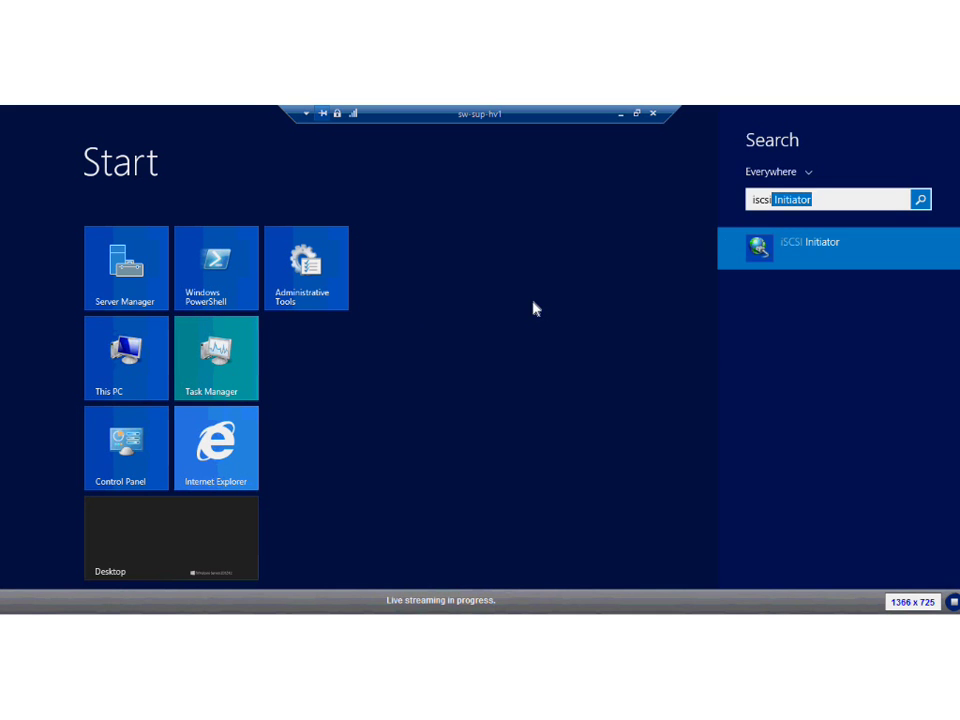
key(Return)
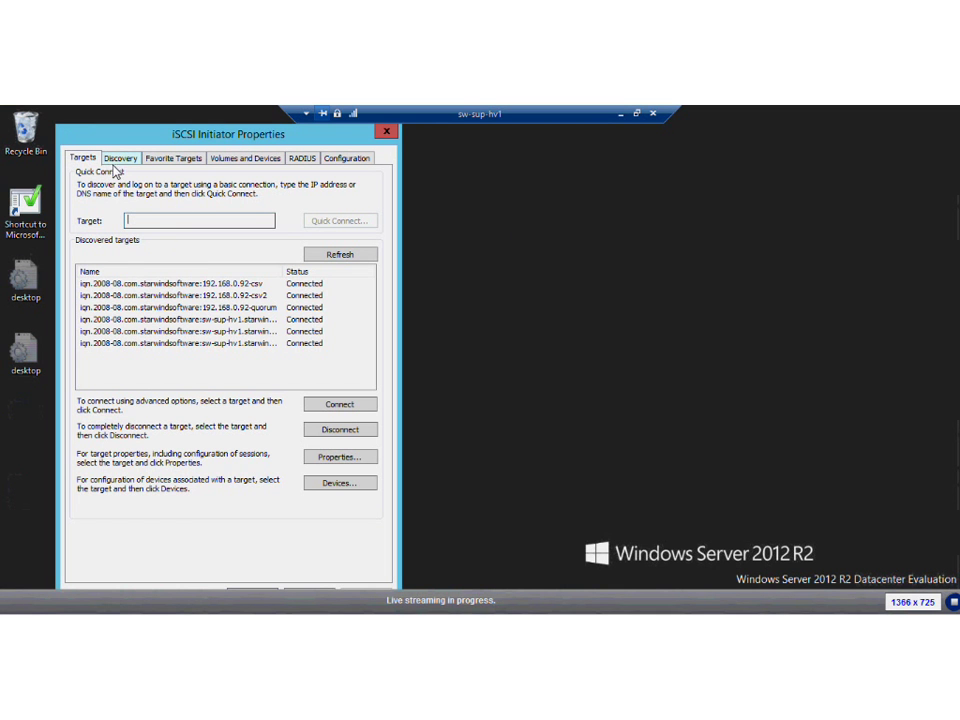
click(333, 255)
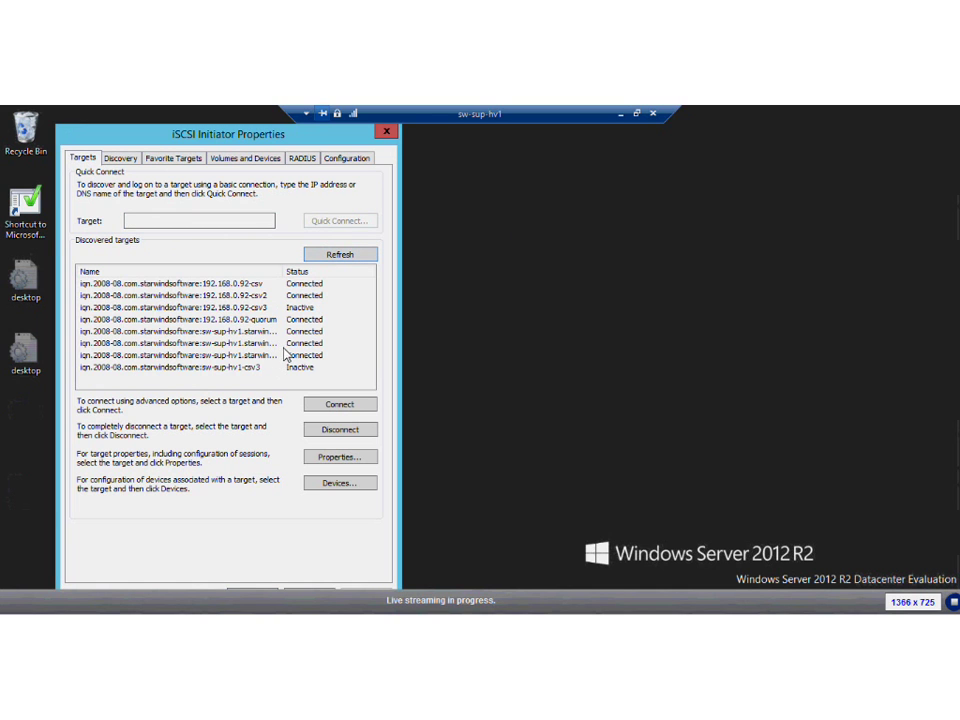
Connect the inactive sw-sup-hv1-csv3 target with multi-path enabled, using 127.0.0.1 / 3260 as the target portal IP.
click(252, 307)
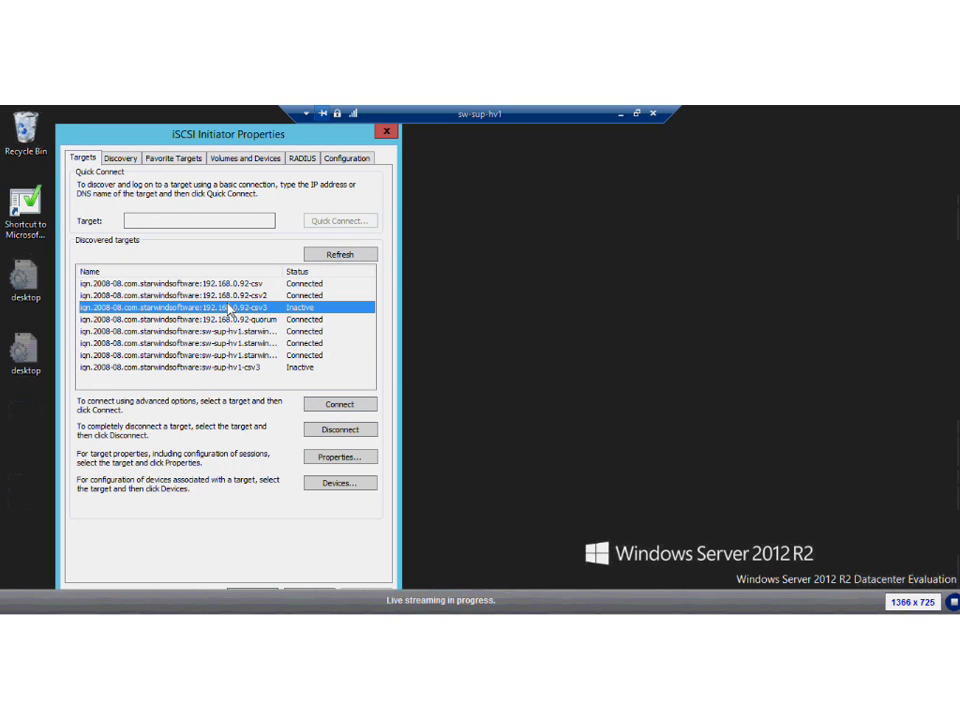
click(238, 368)
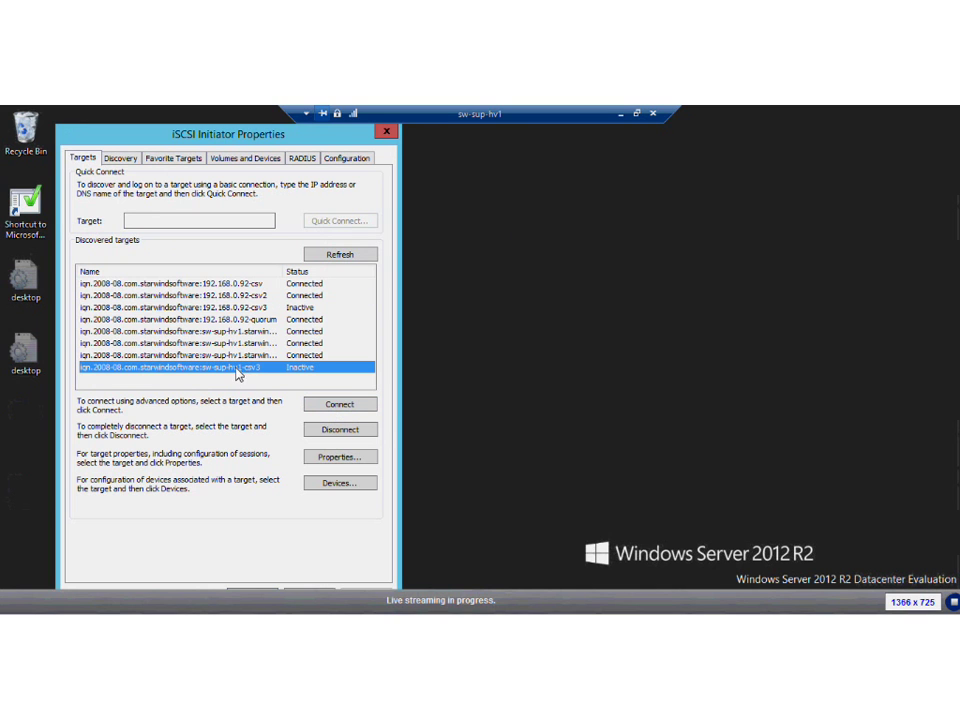
click(359, 405)
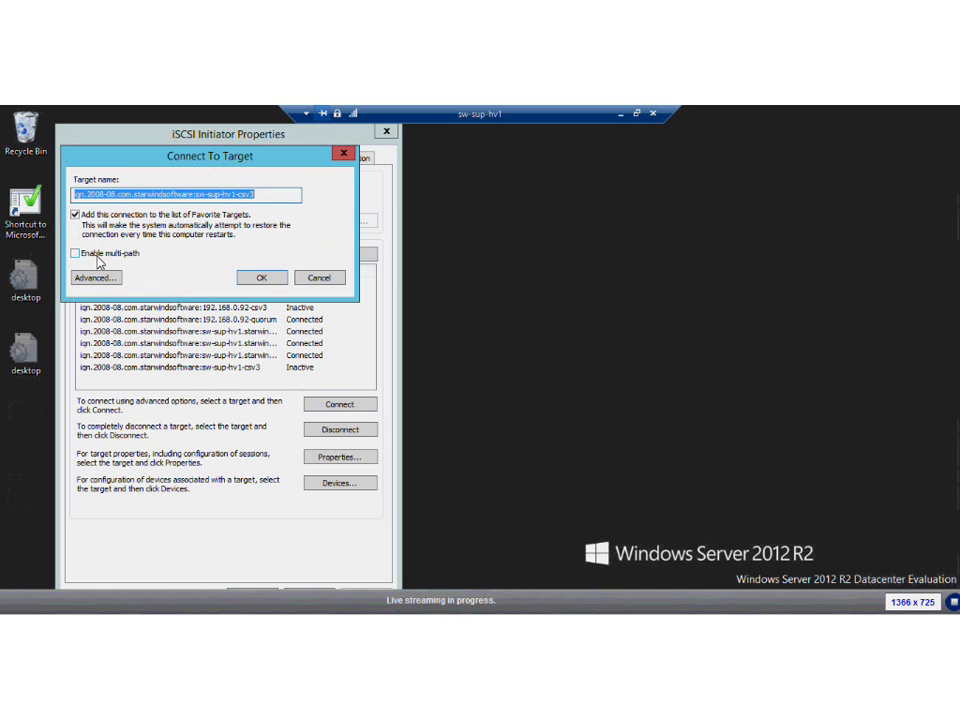
click(90, 254)
click(108, 282)
click(305, 232)
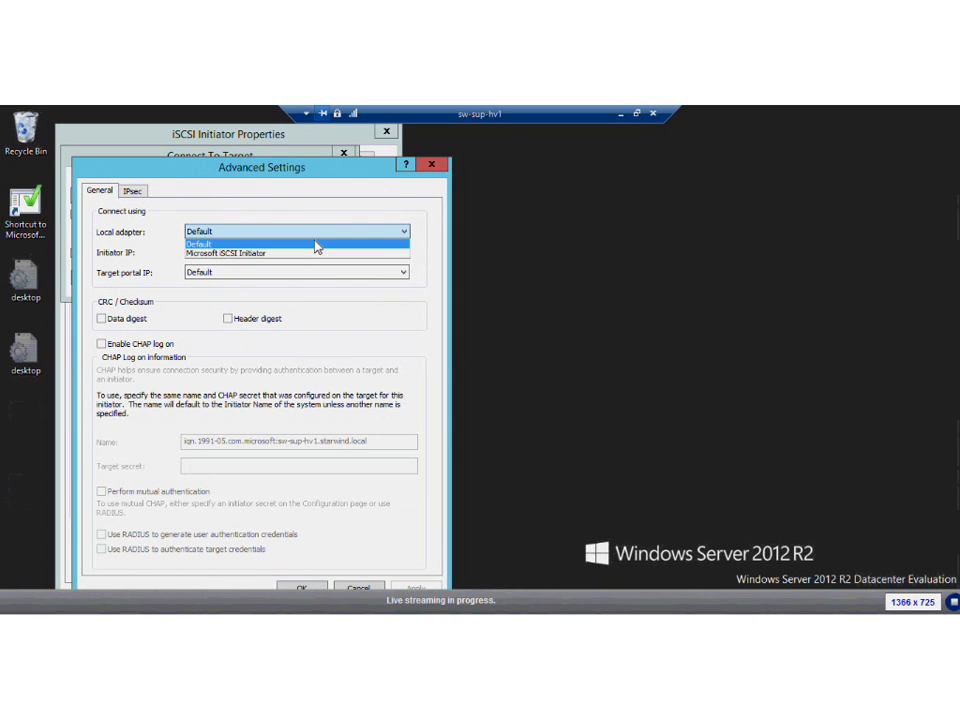
click(258, 272)
click(240, 294)
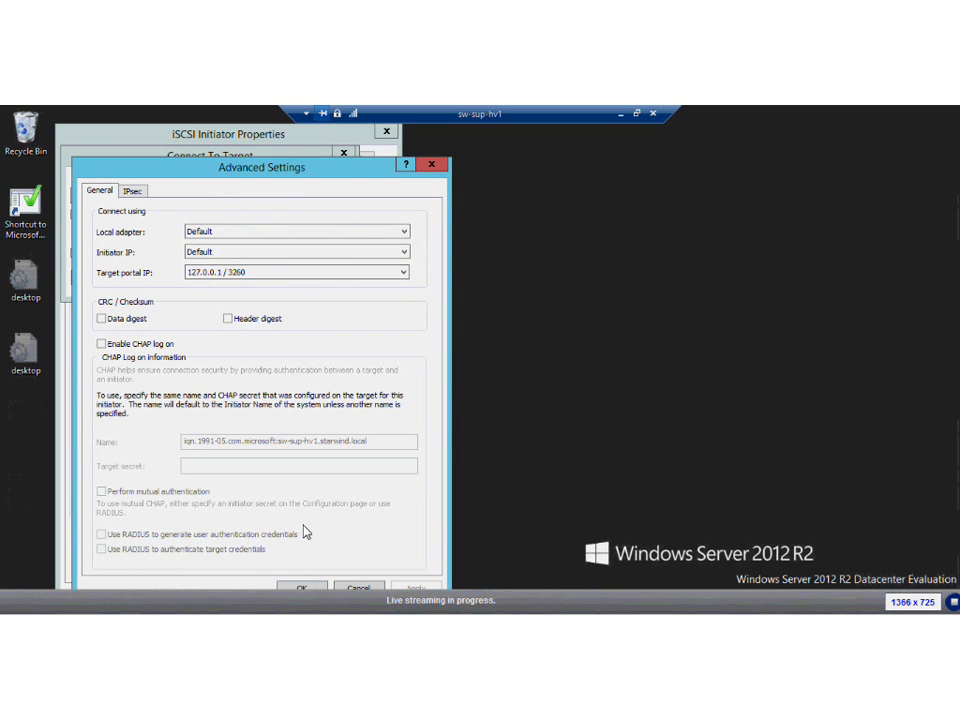
click(301, 587)
click(263, 281)
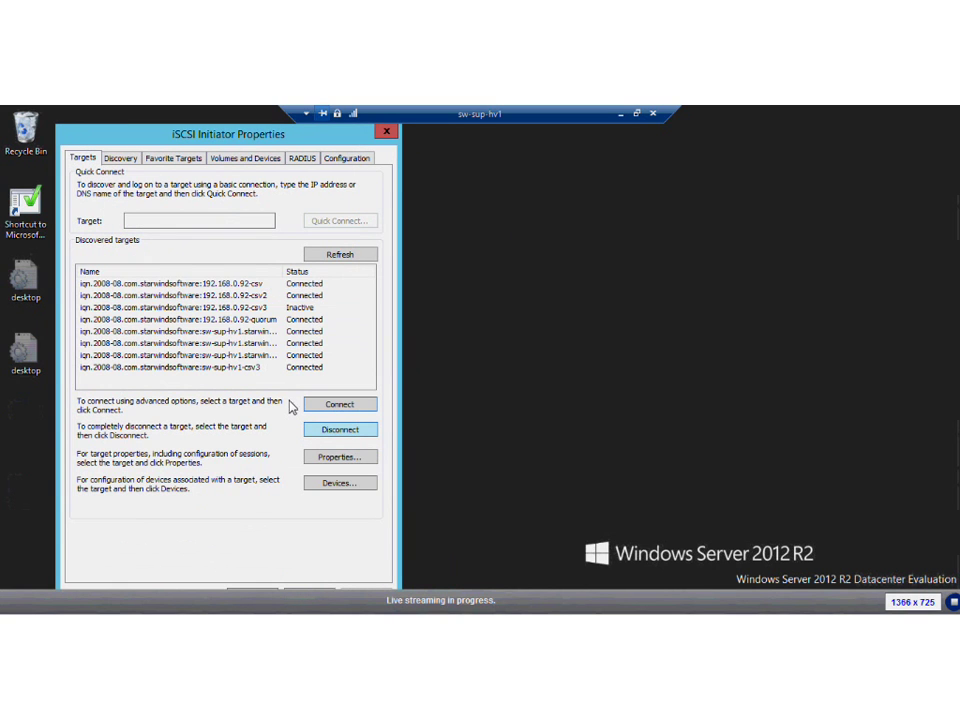
Configure a multi-path connection to the 192.168.0.92-csv3 target through the Microsoft iSCSI Initiator adapter, choosing the initiator IP and target portal IP.
click(256, 307)
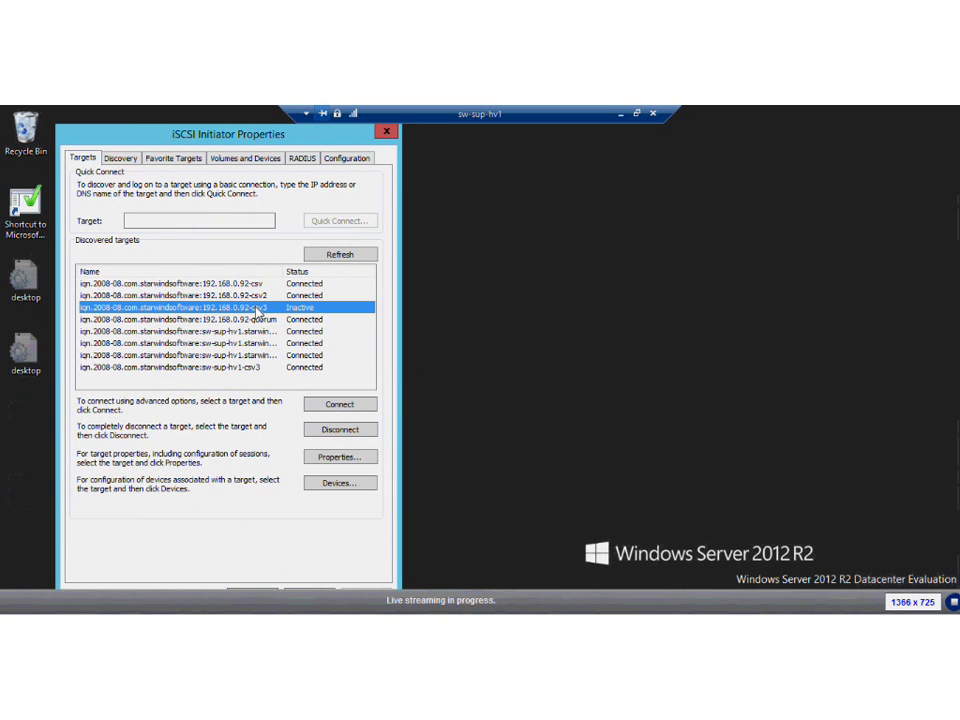
click(335, 405)
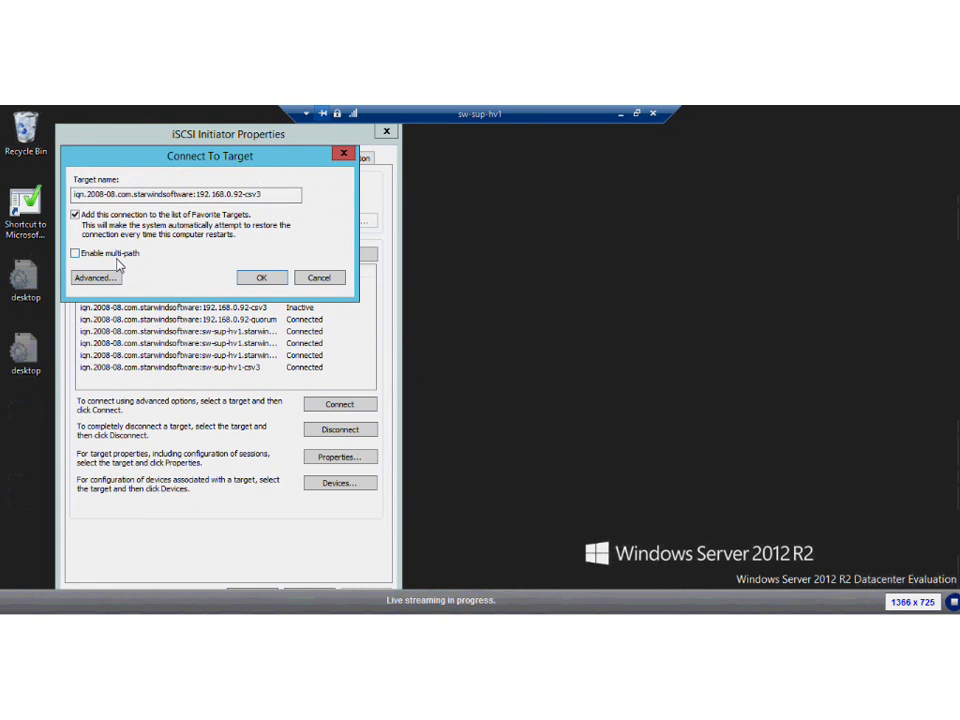
click(94, 276)
click(212, 232)
click(223, 258)
click(225, 272)
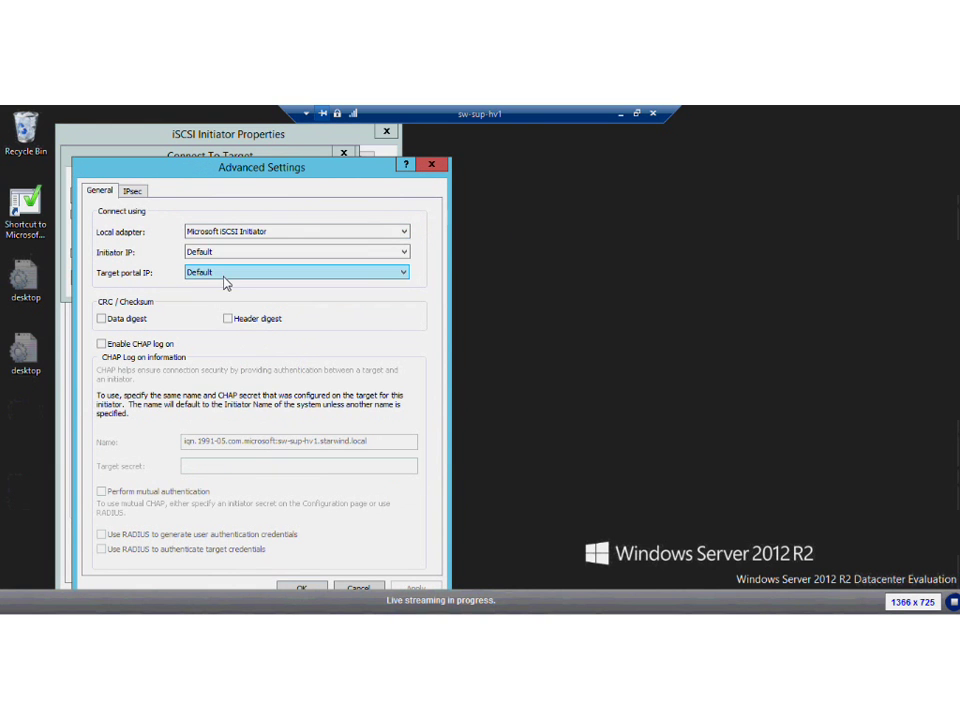
click(240, 294)
click(250, 252)
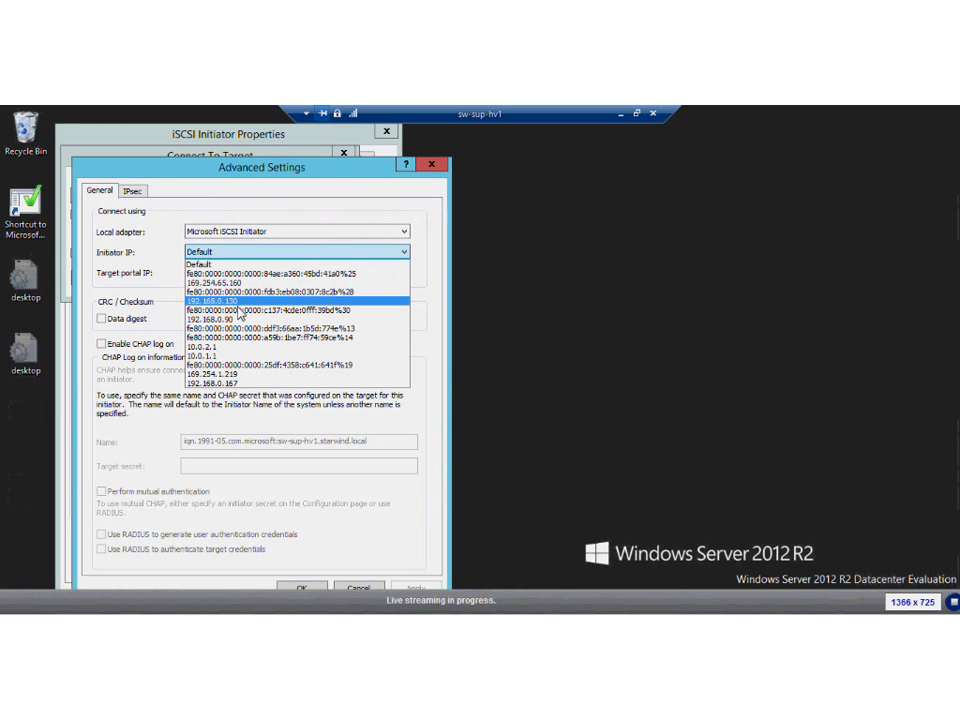
click(237, 318)
click(236, 256)
click(233, 255)
click(300, 588)
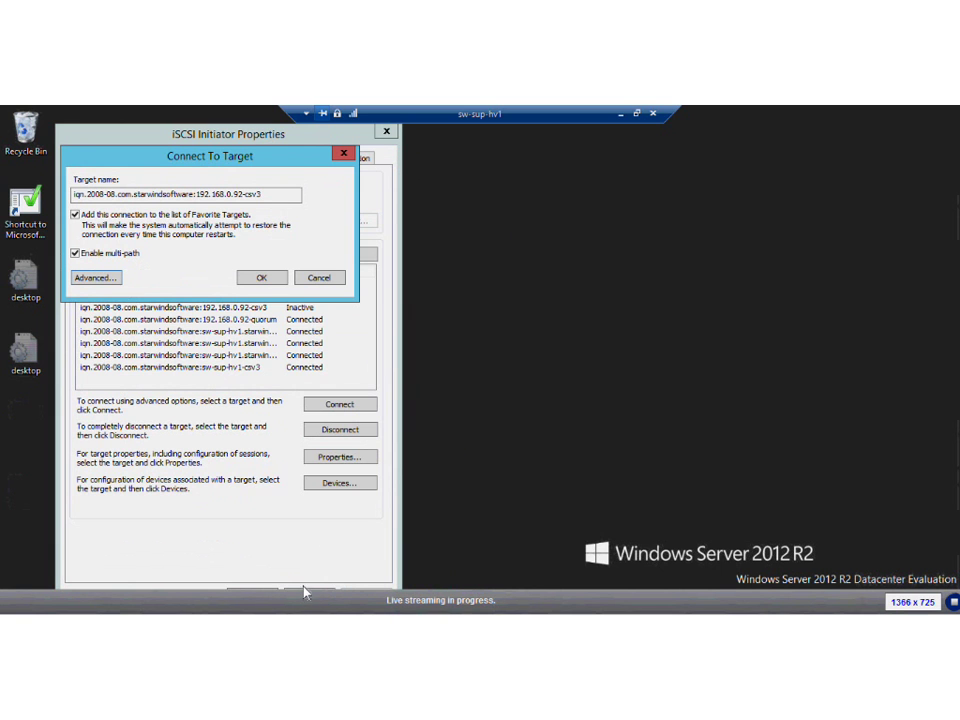
Check csv3 synchronization in StarWind Management Console, and view the 8ball.starwind.local cluster's disks in Failover Cluster Manager on sw-sup-hv1.
click(622, 114)
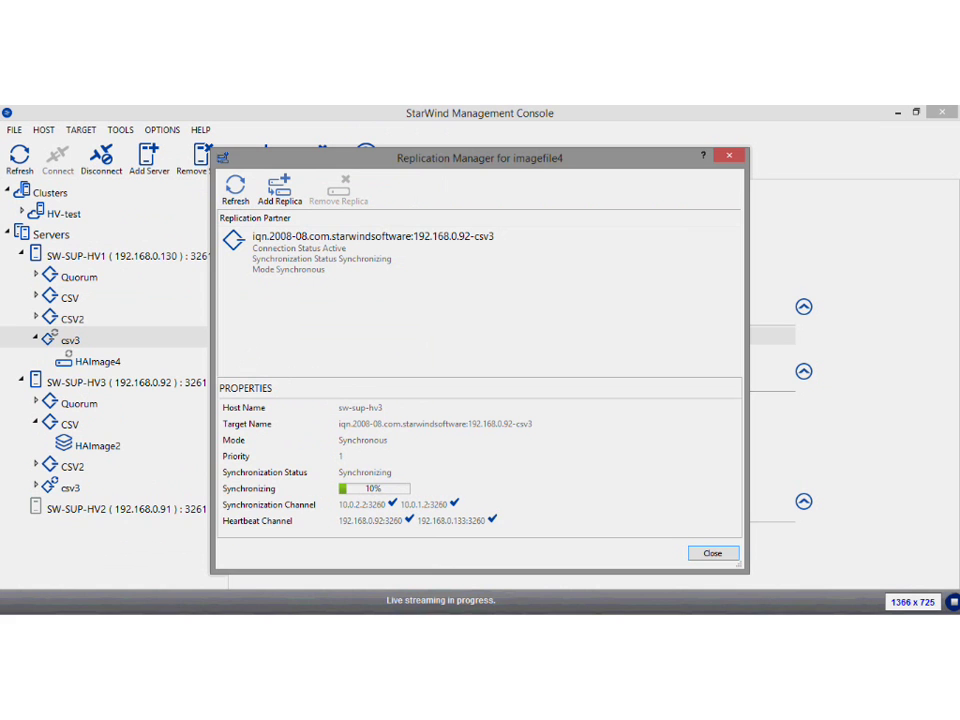
click(292, 557)
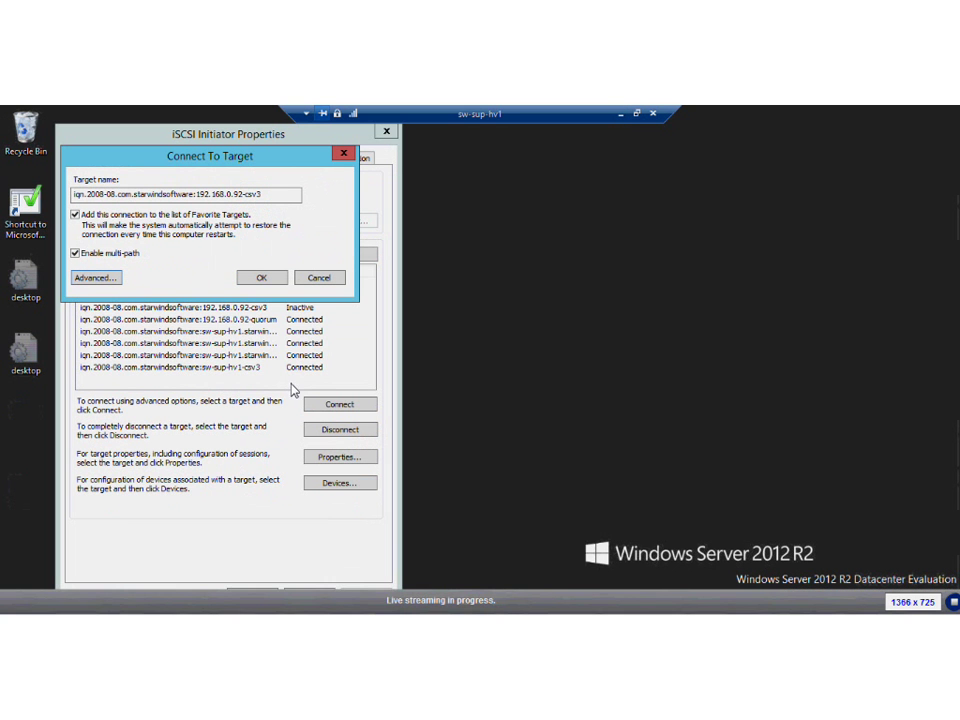
mouse_move(292, 536)
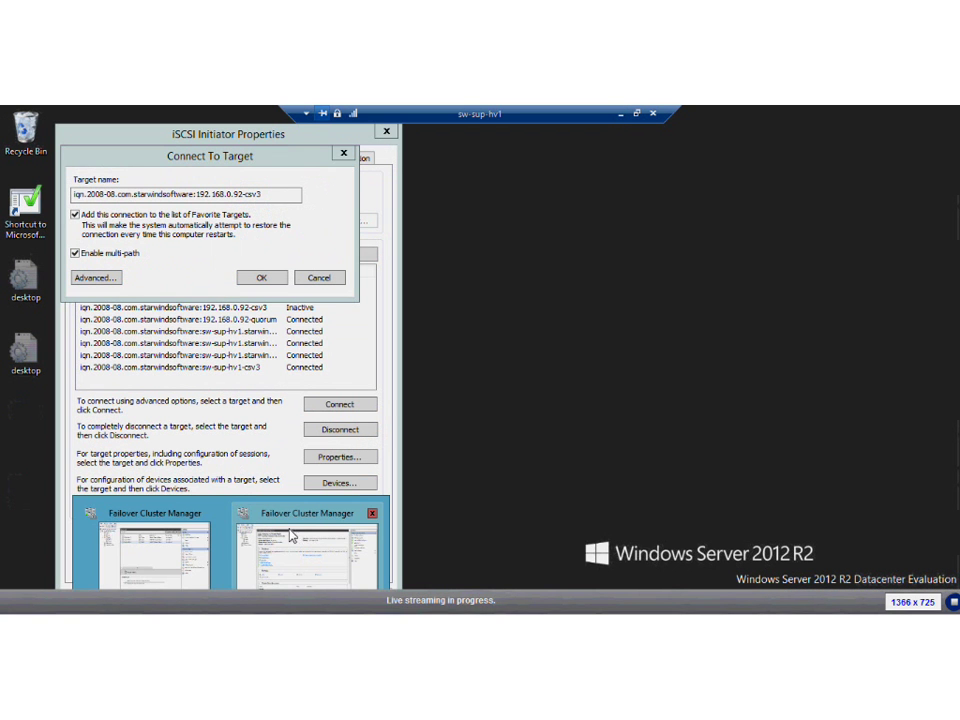
click(286, 558)
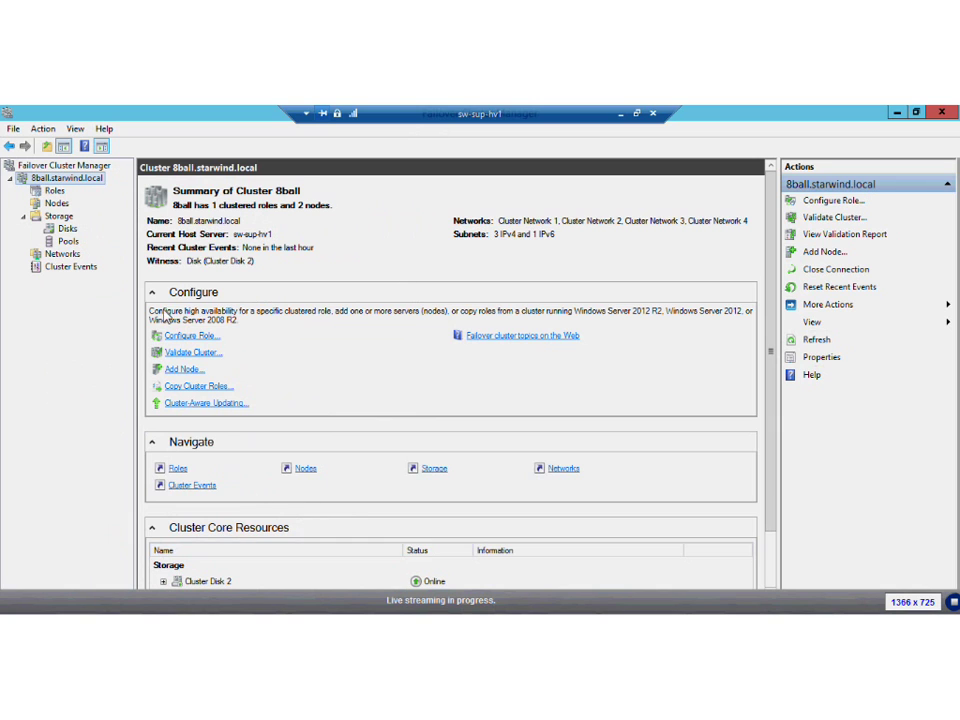
click(64, 229)
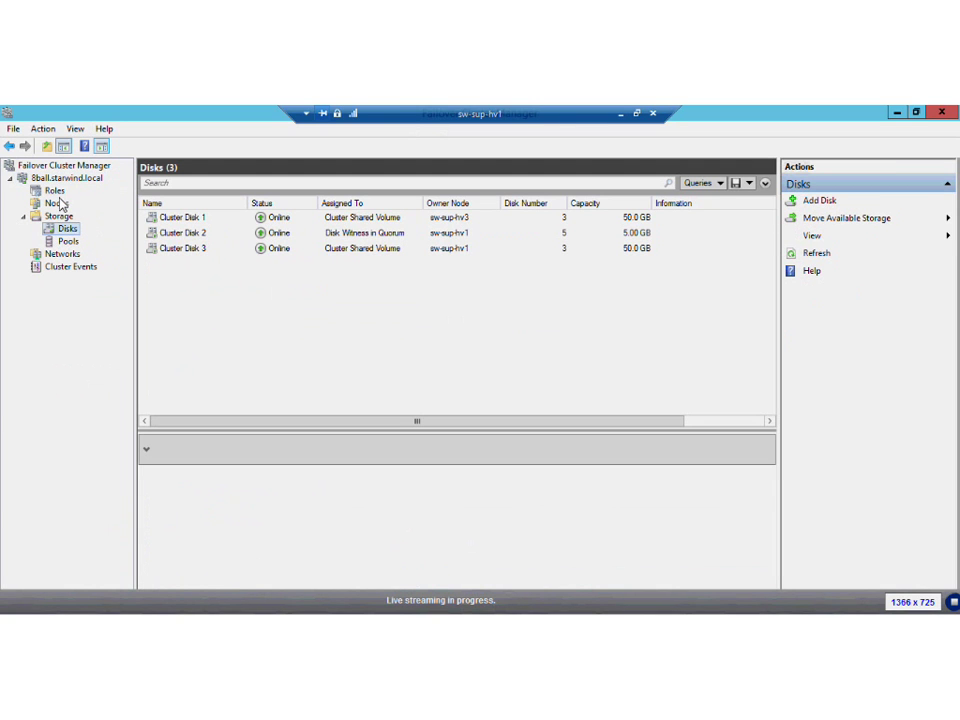
Examine the subnets of the cluster's networks one by one.
click(62, 254)
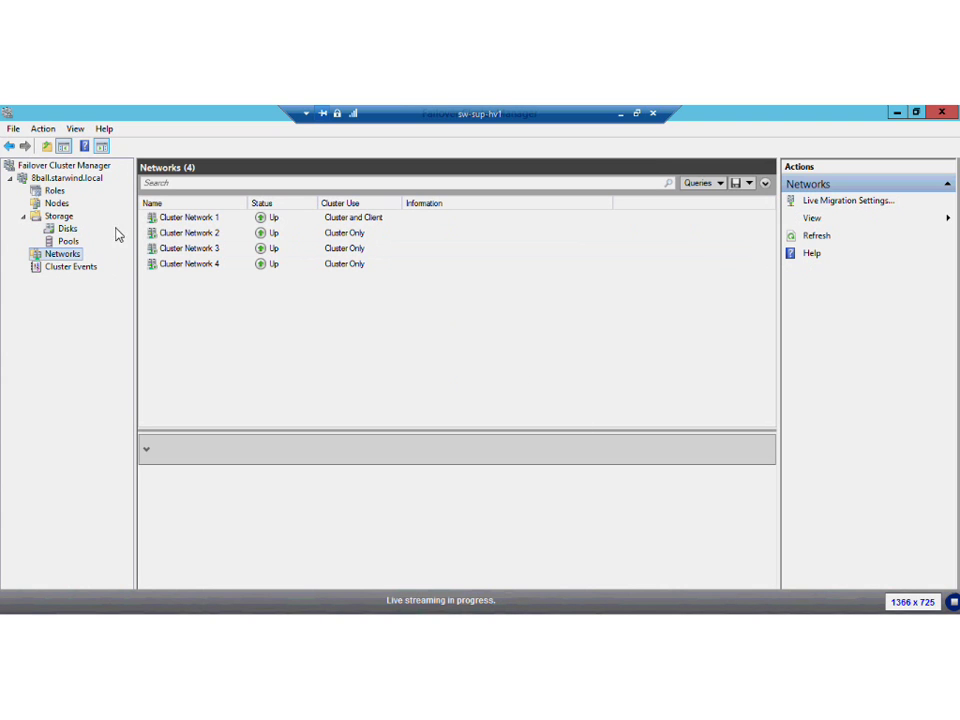
click(200, 222)
key(Down)
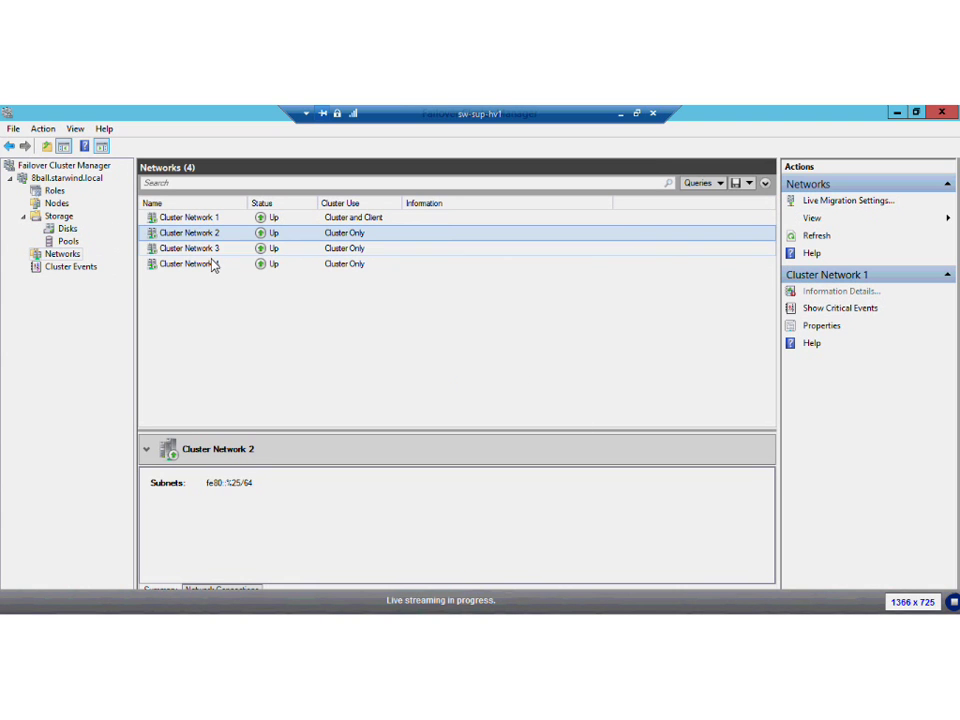
key(Down)
click(210, 265)
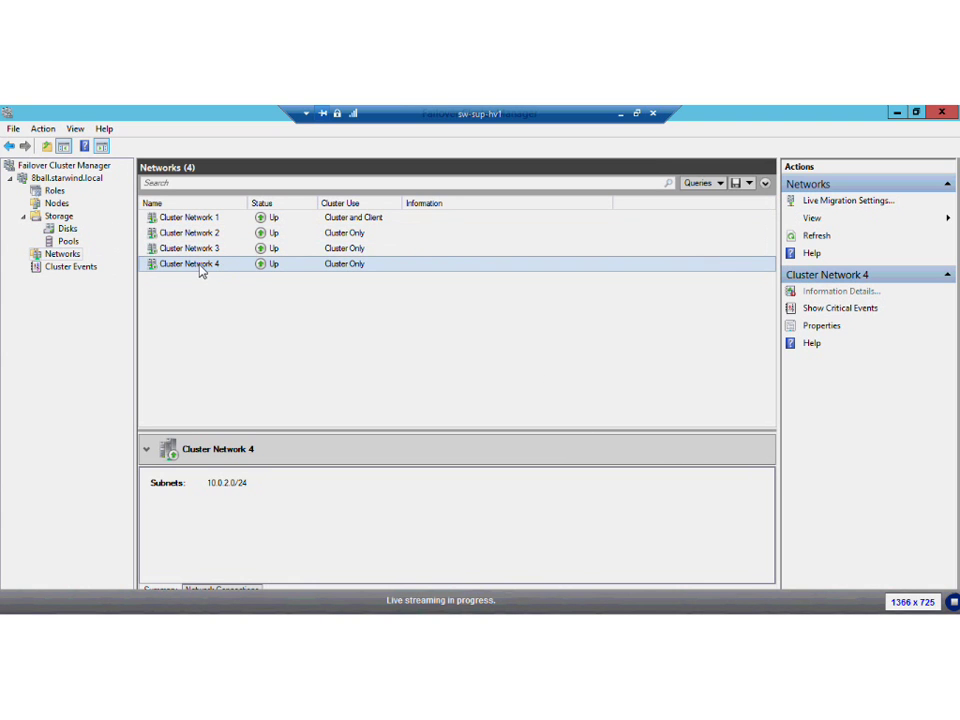
click(205, 250)
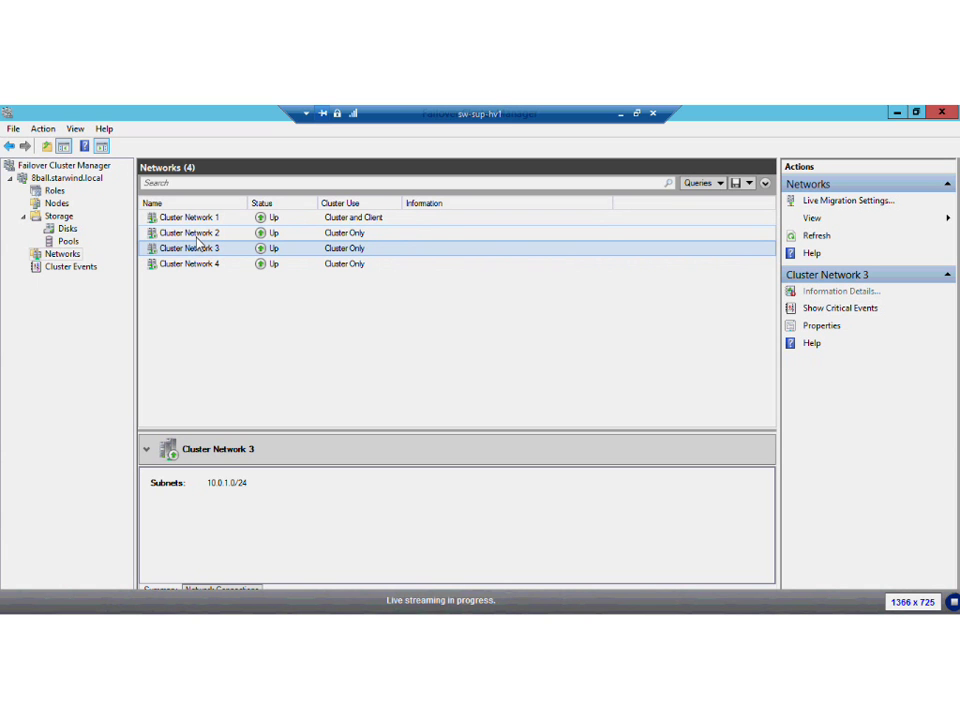
Show the cluster's roles and connect to the console of the Player 1 virtual machine.
click(68, 203)
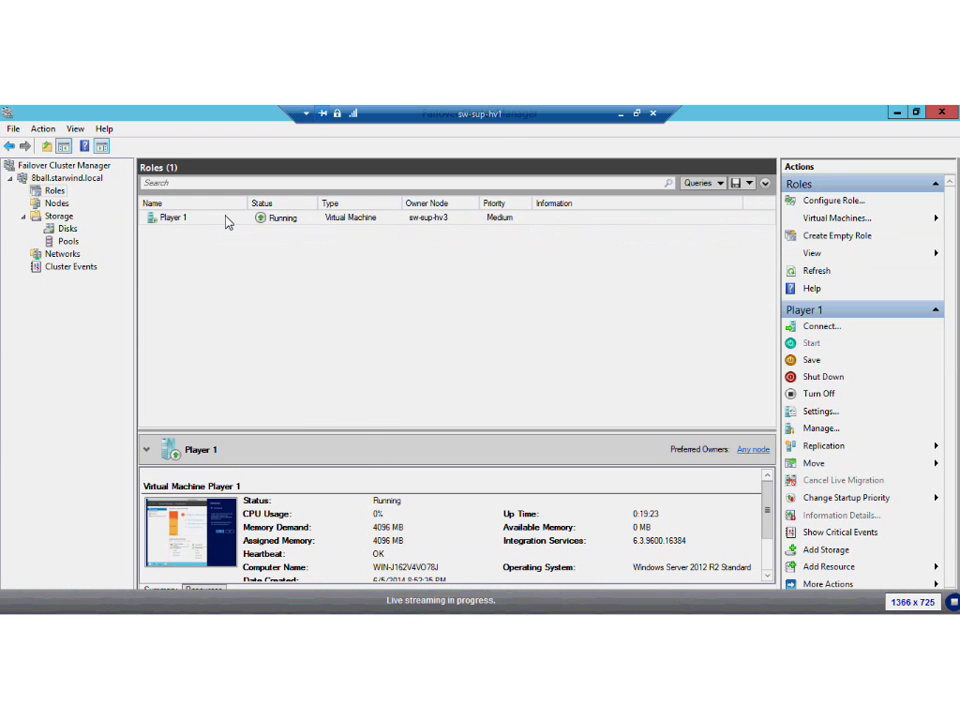
right_click(230, 217)
click(262, 223)
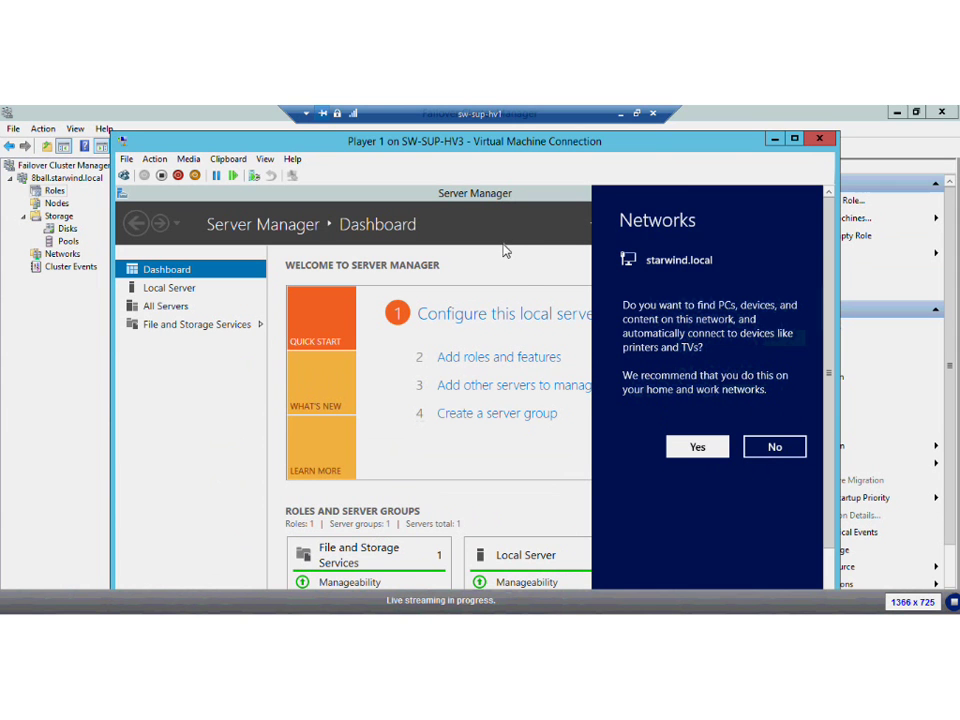
Dismiss the Networks prompt inside the Player 1 virtual machine and close its Server Manager.
drag(700, 141, 650, 120)
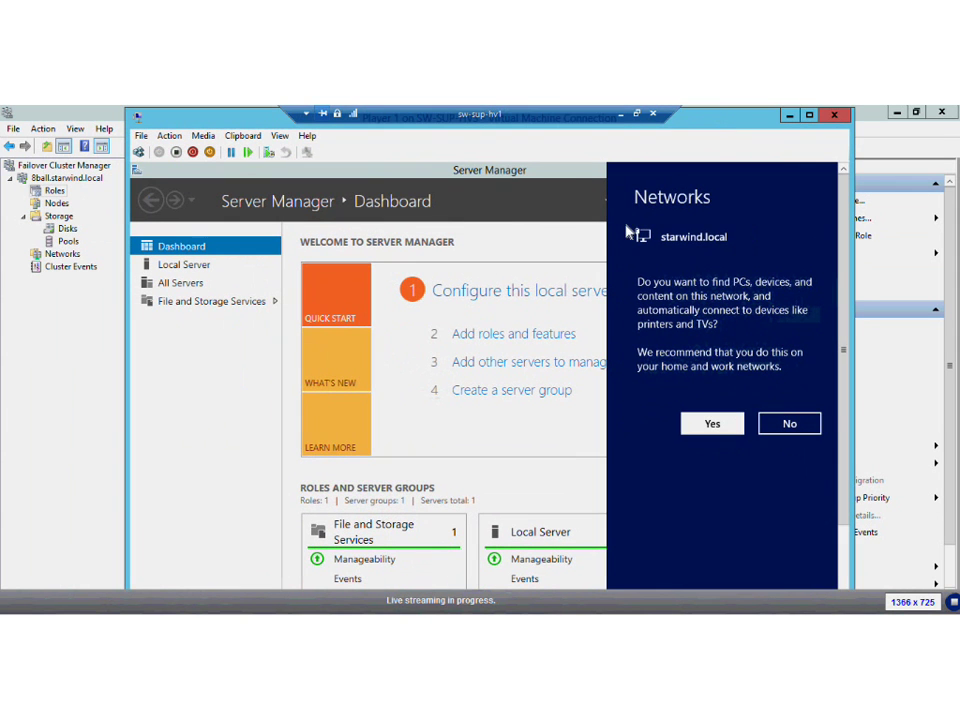
click(439, 171)
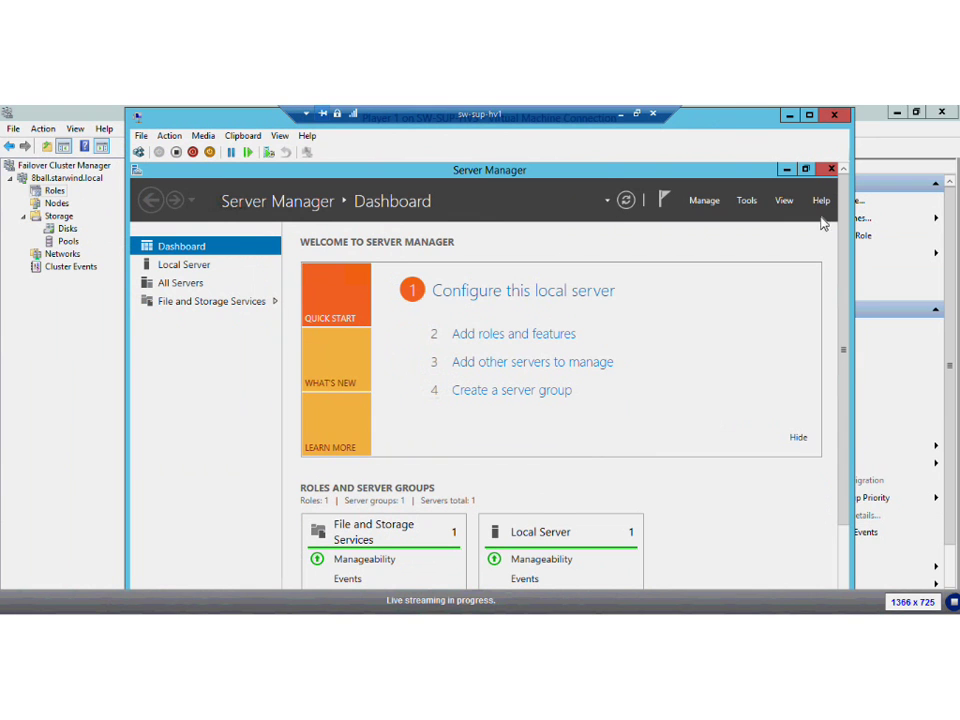
click(805, 169)
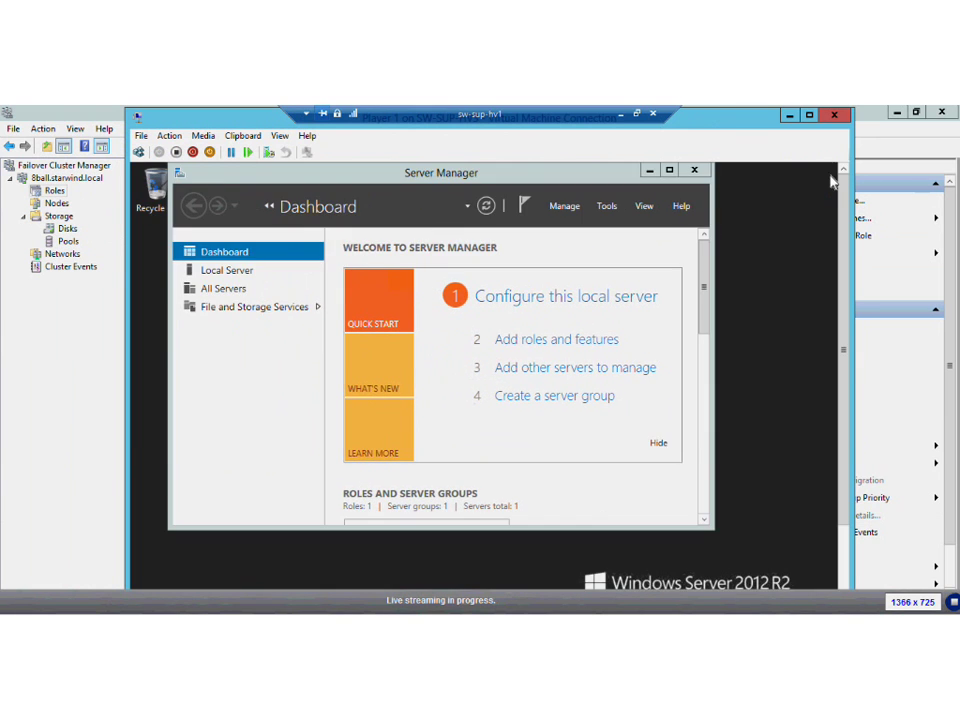
click(697, 171)
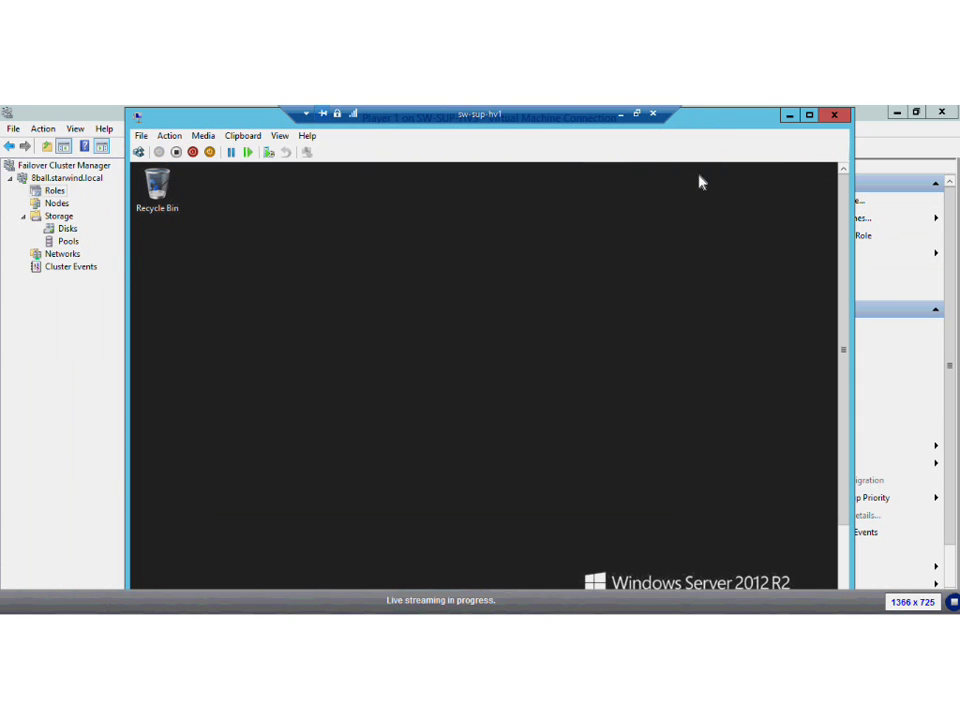
Shrink the Player 1 console window and place it beside the roles list, leaving the role's status and owner node visible.
double_click(724, 120)
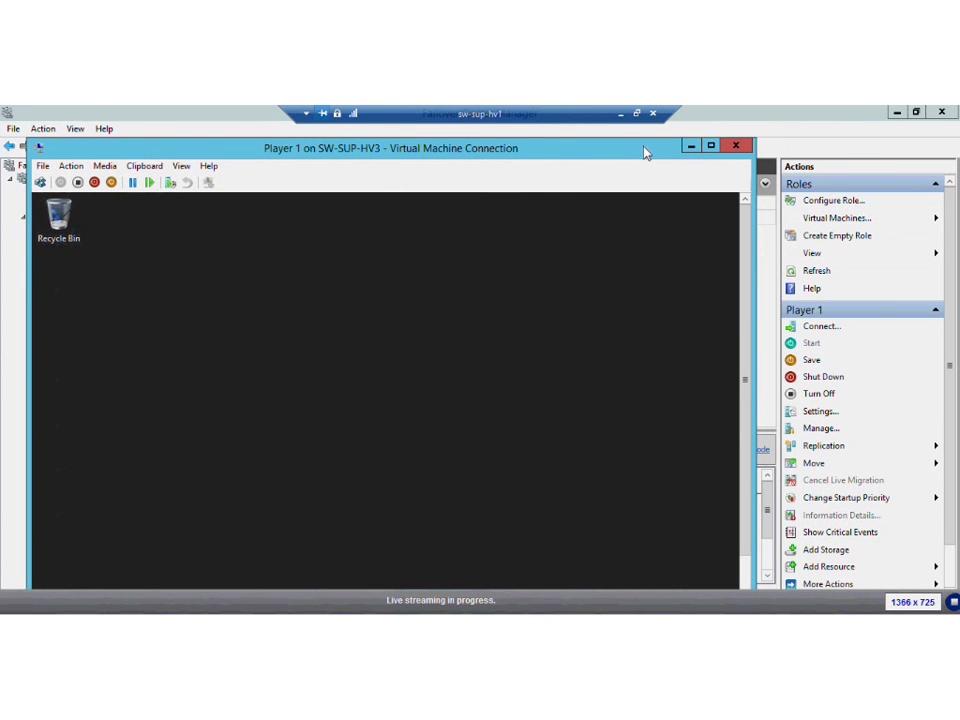
drag(643, 150, 643, 302)
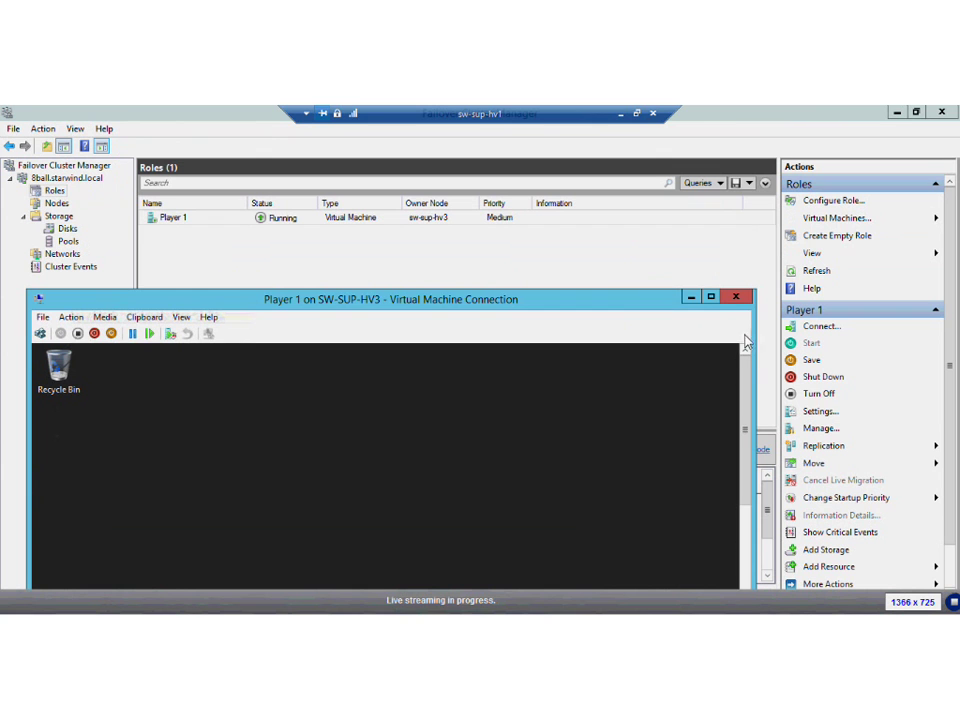
drag(757, 357, 484, 370)
drag(393, 307, 656, 195)
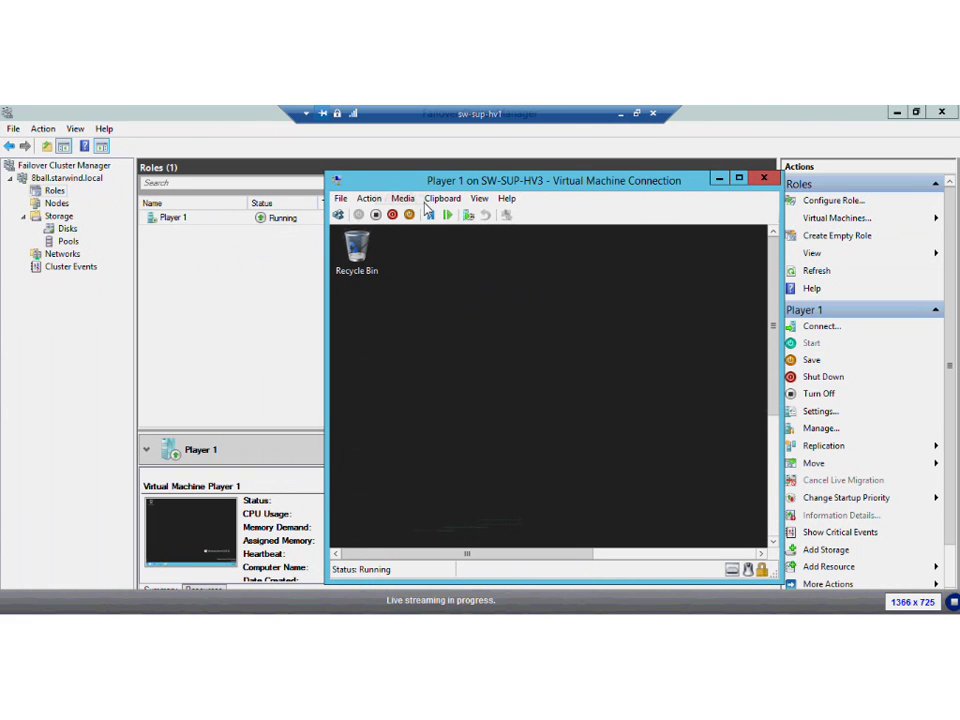
drag(566, 192, 727, 154)
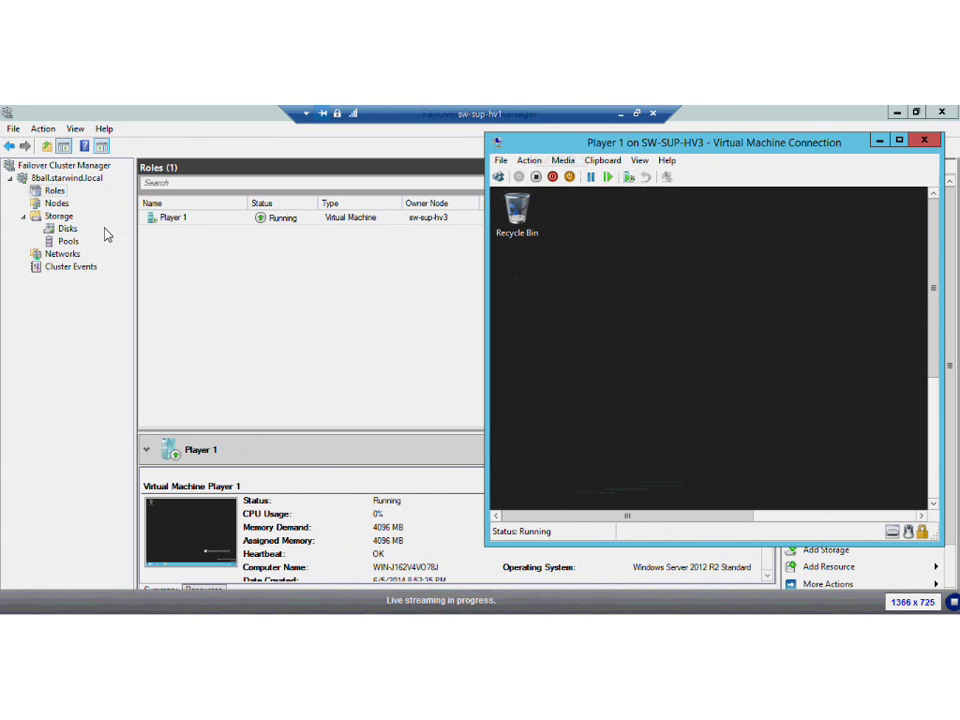
Review the Player 1 role and the owner nodes of the cluster disks, and return to the roles.
click(274, 228)
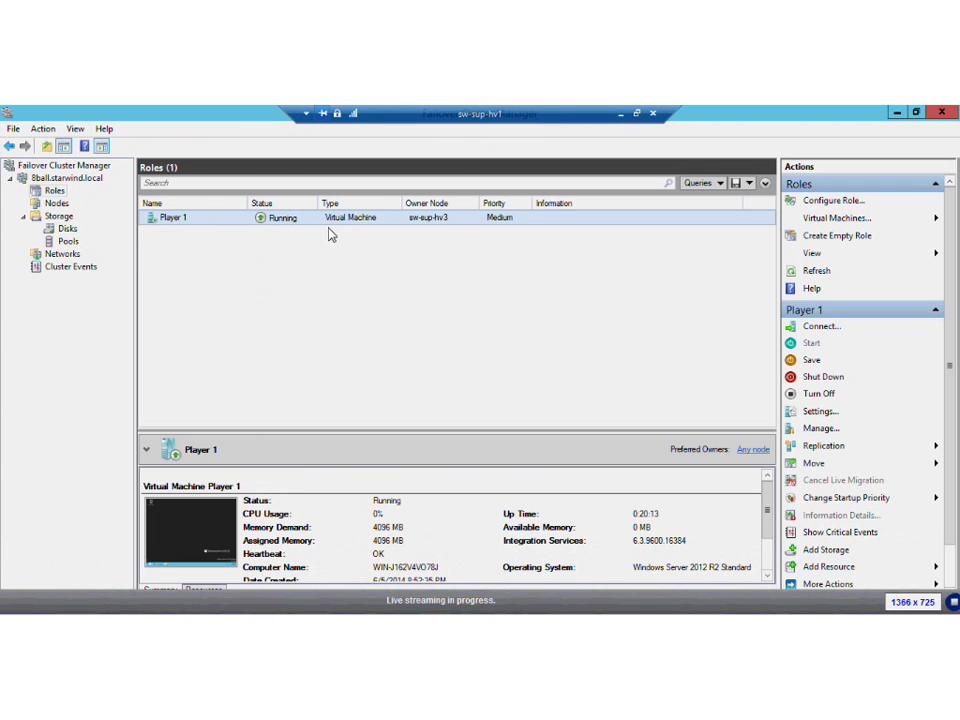
click(66, 230)
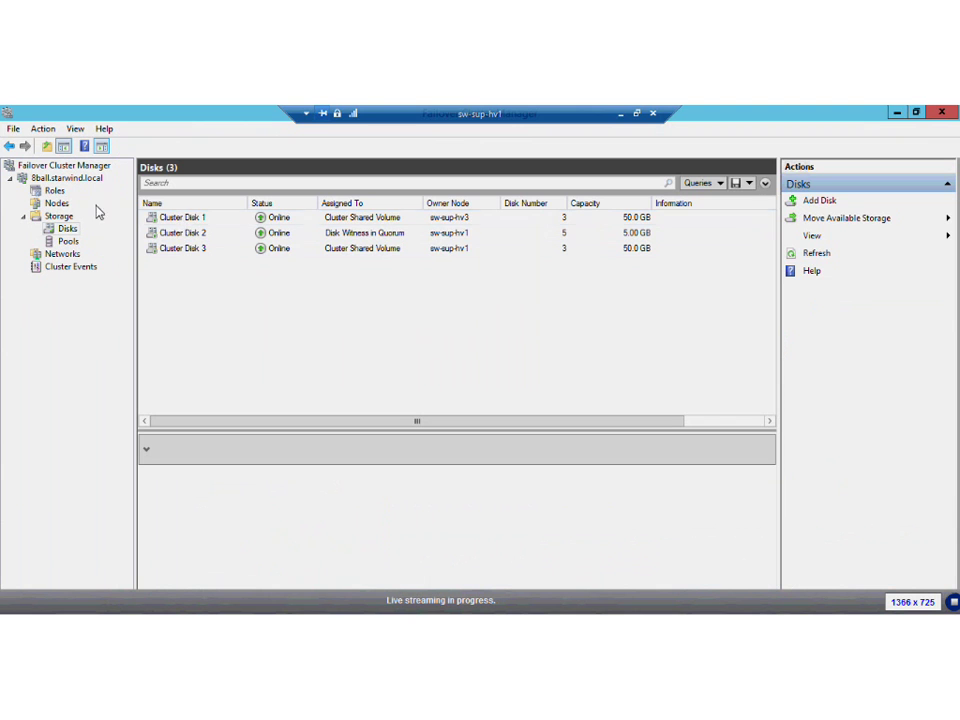
click(58, 194)
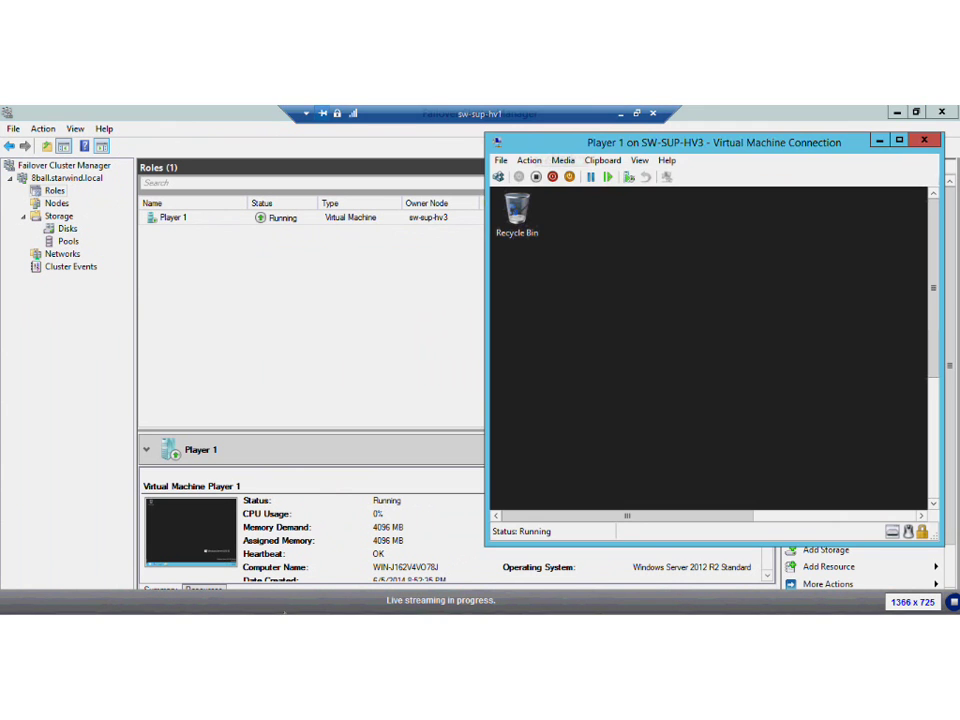
Live-migrate the running Player 1 virtual machine to node sw-sup-hv1.
click(358, 218)
right_click(355, 222)
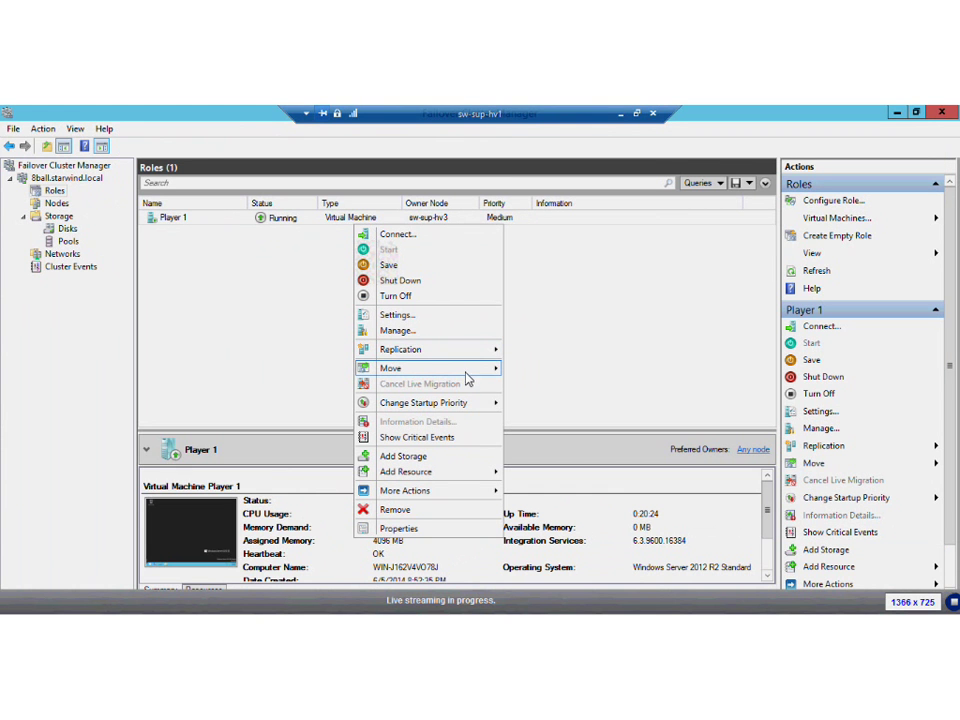
mouse_move(467, 370)
mouse_move(560, 368)
click(700, 372)
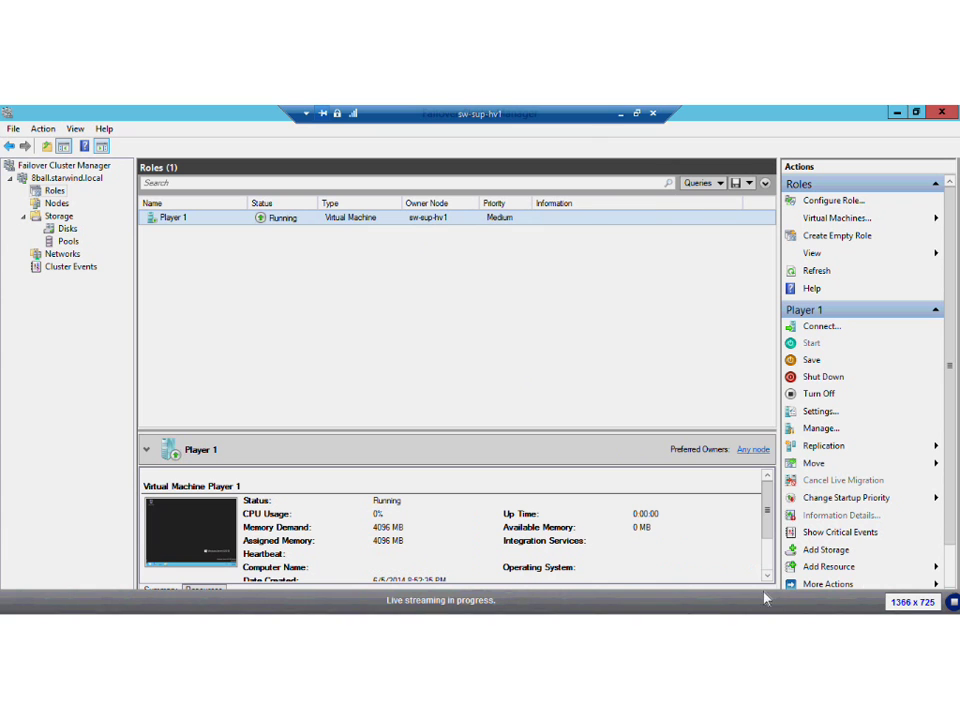
Restart node sw-sup-hv1 with the reason Hardware: Maintenance (Planned), forcing the restart despite other signed-in users.
scroll(952, 497, down, 1)
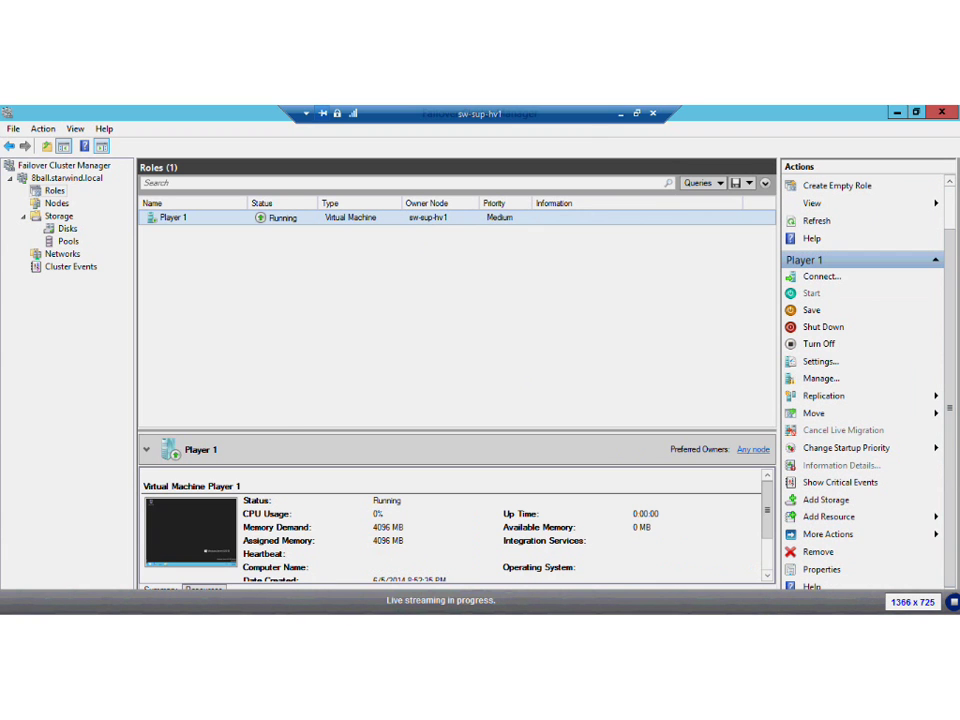
mouse_move(958, 610)
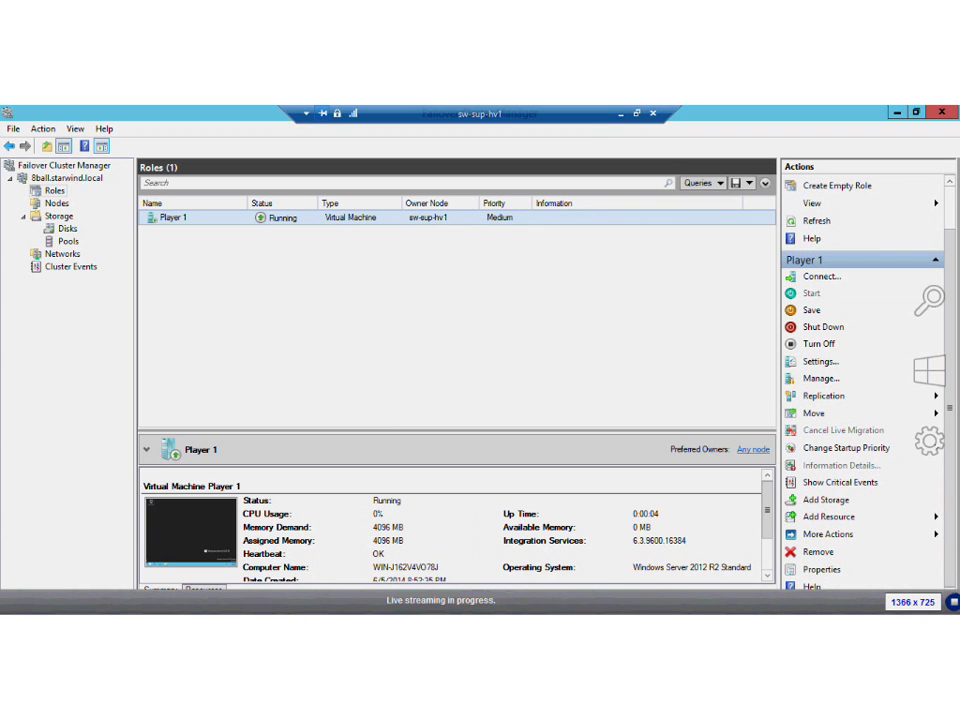
mouse_move(936, 514)
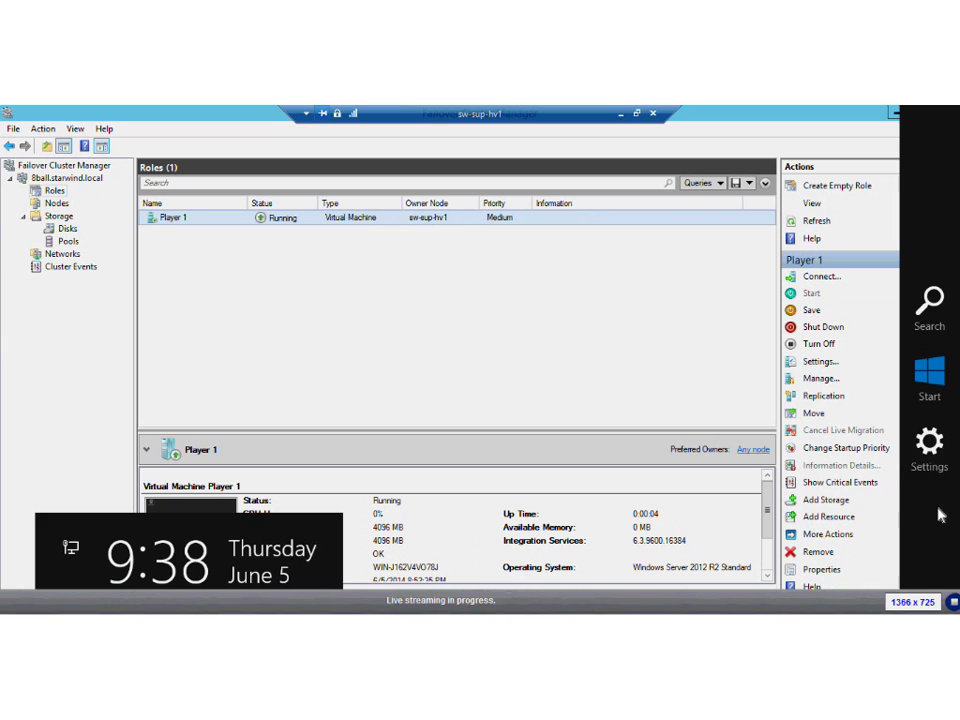
click(930, 445)
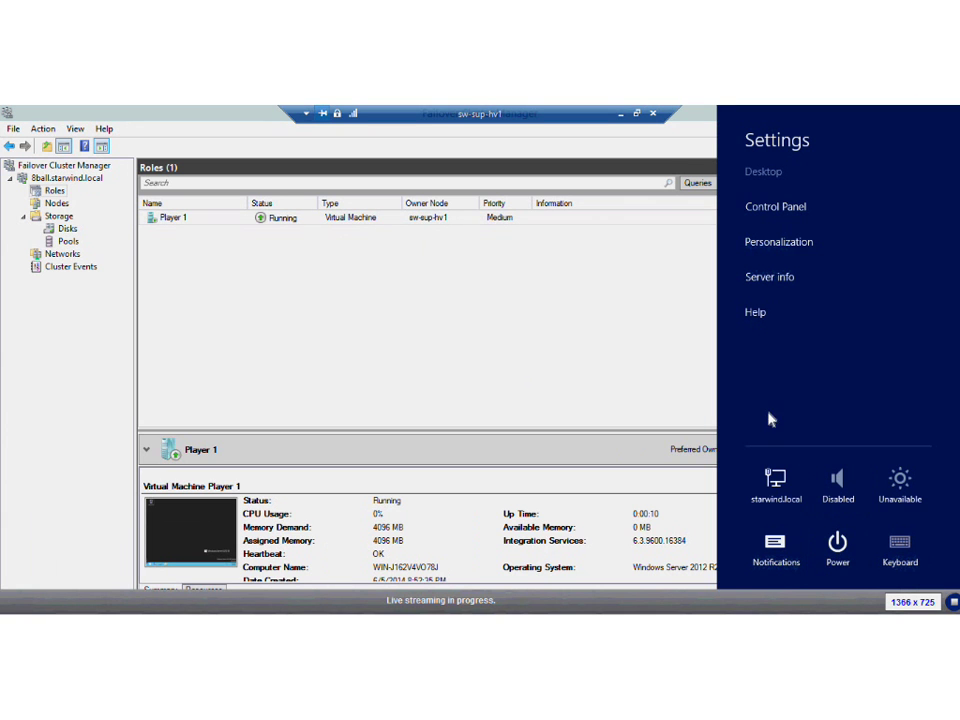
click(838, 558)
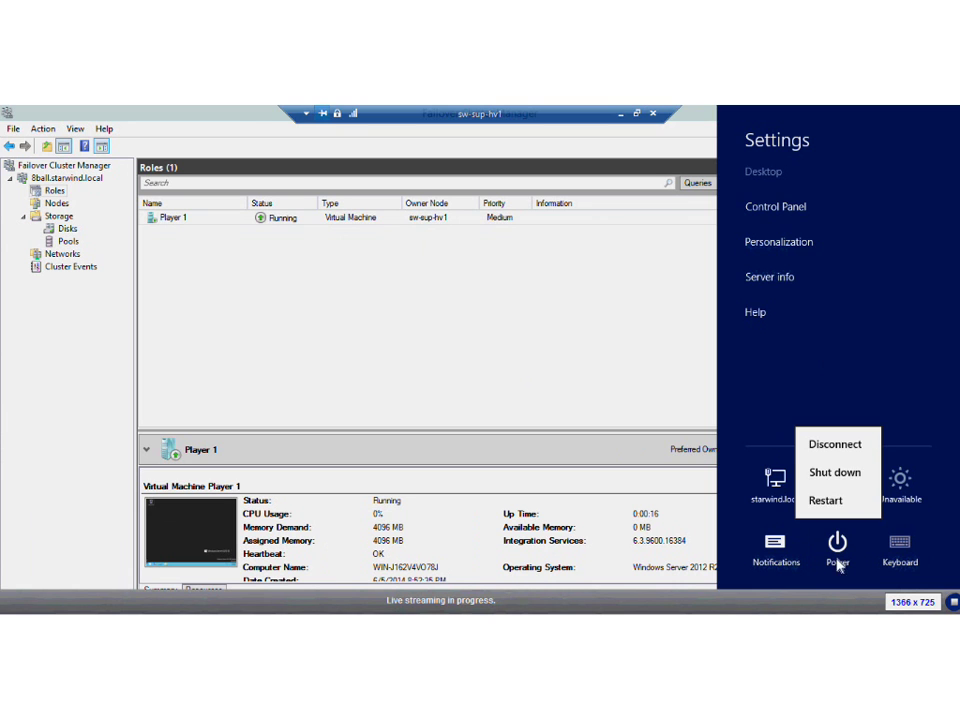
click(834, 508)
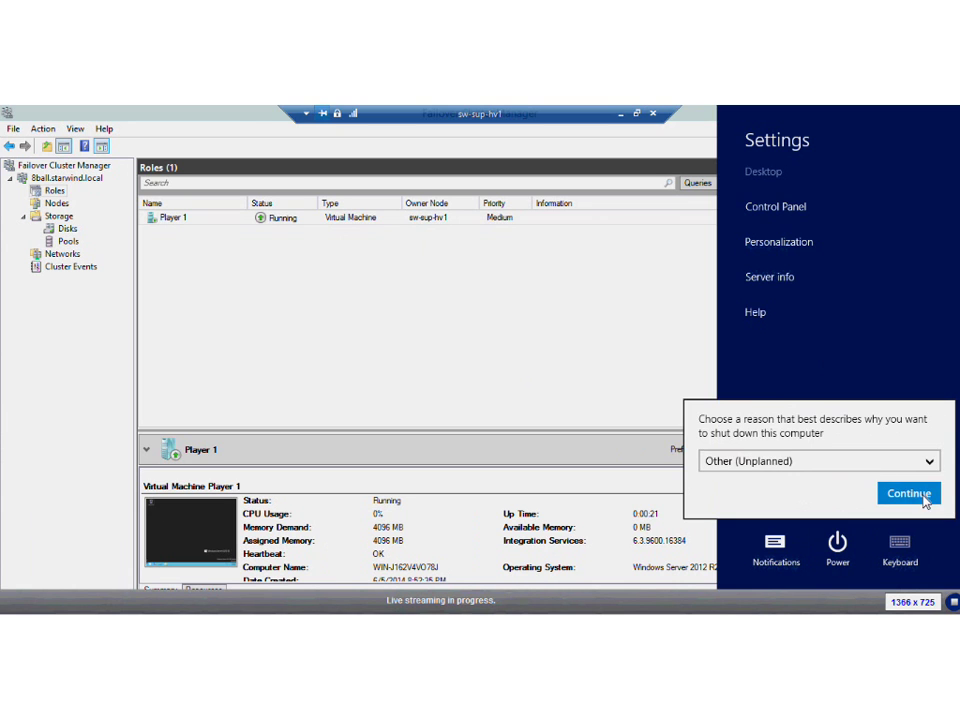
click(831, 463)
click(908, 490)
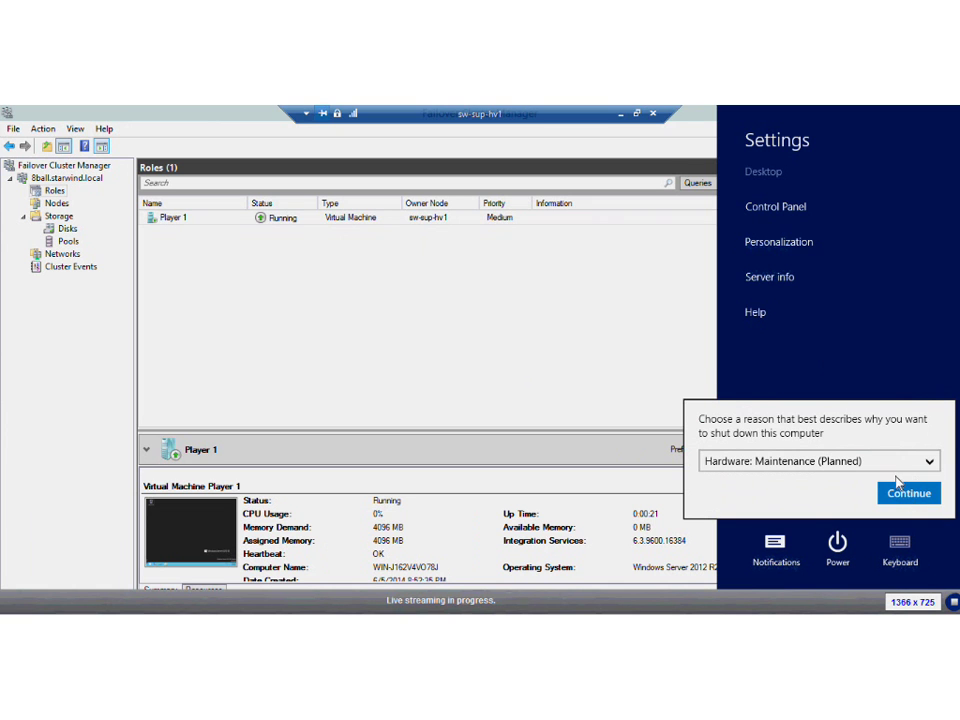
click(905, 496)
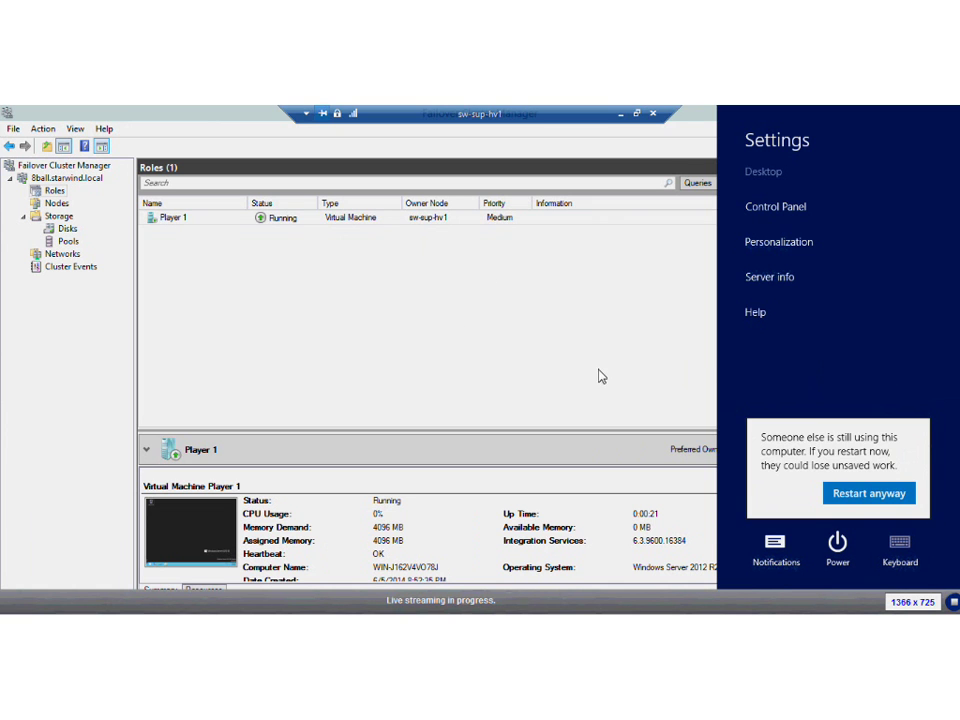
click(869, 493)
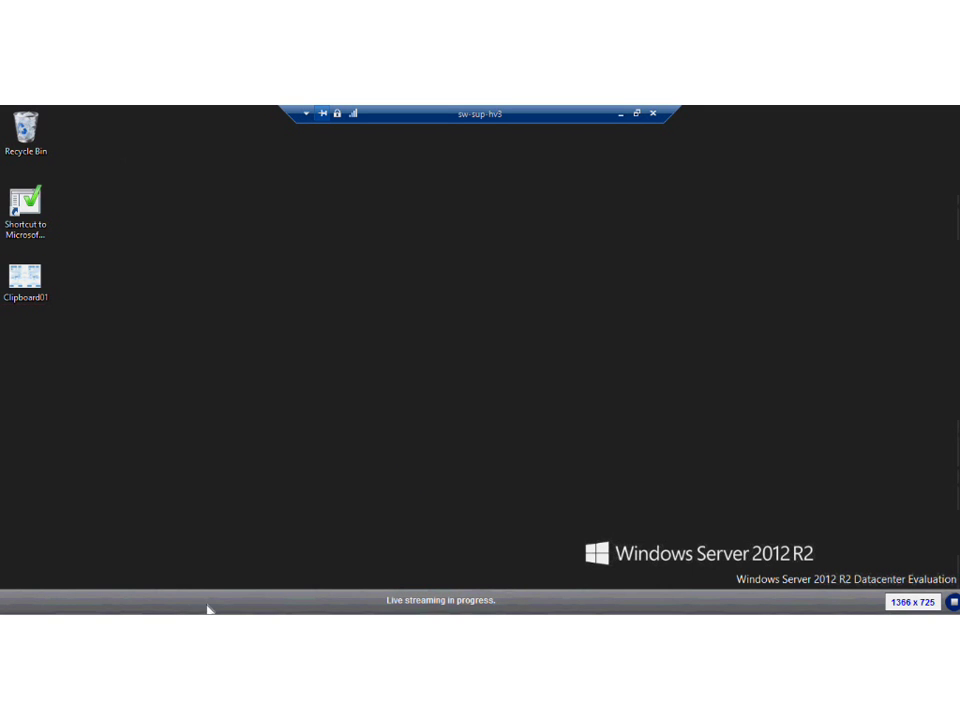
Switch to Failover Cluster Manager on sw-sup-hv3 and check the Player 1 role's status and owner node.
click(208, 608)
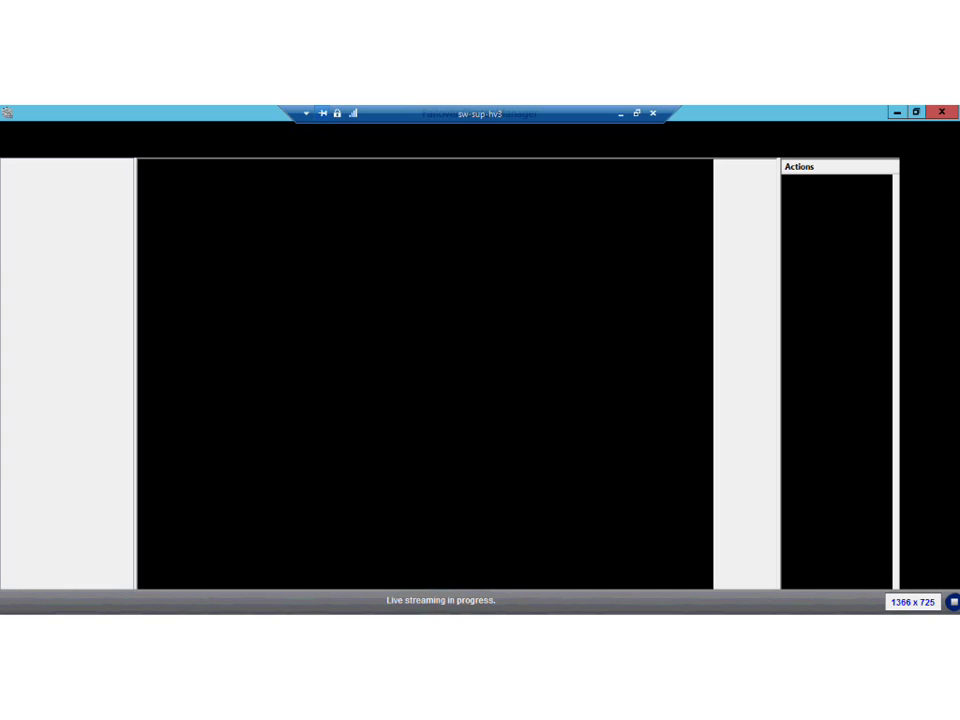
click(198, 222)
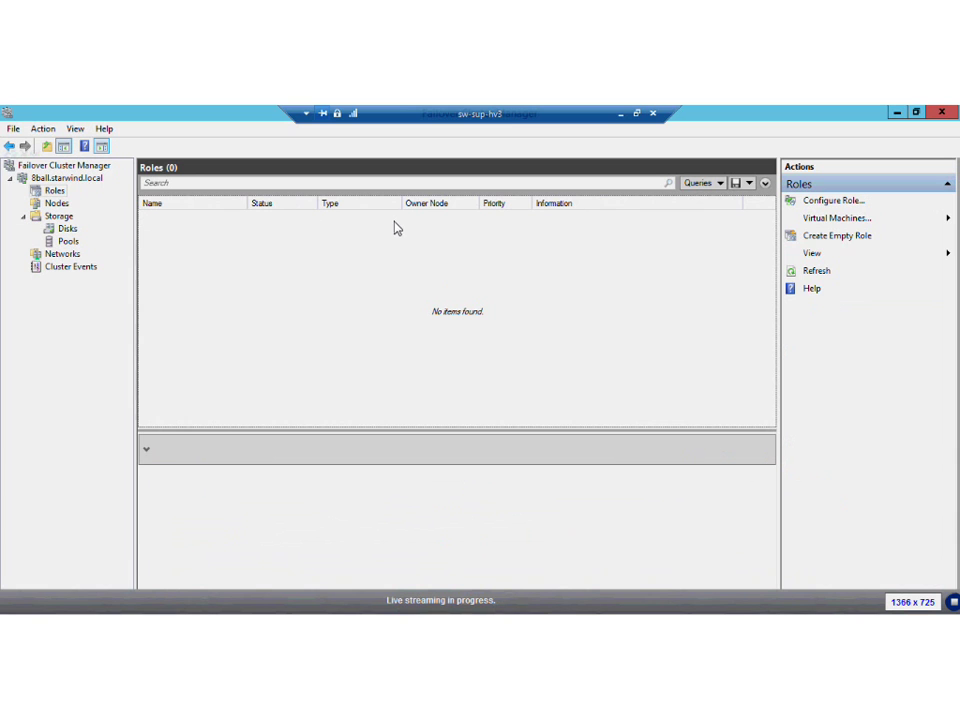
click(51, 189)
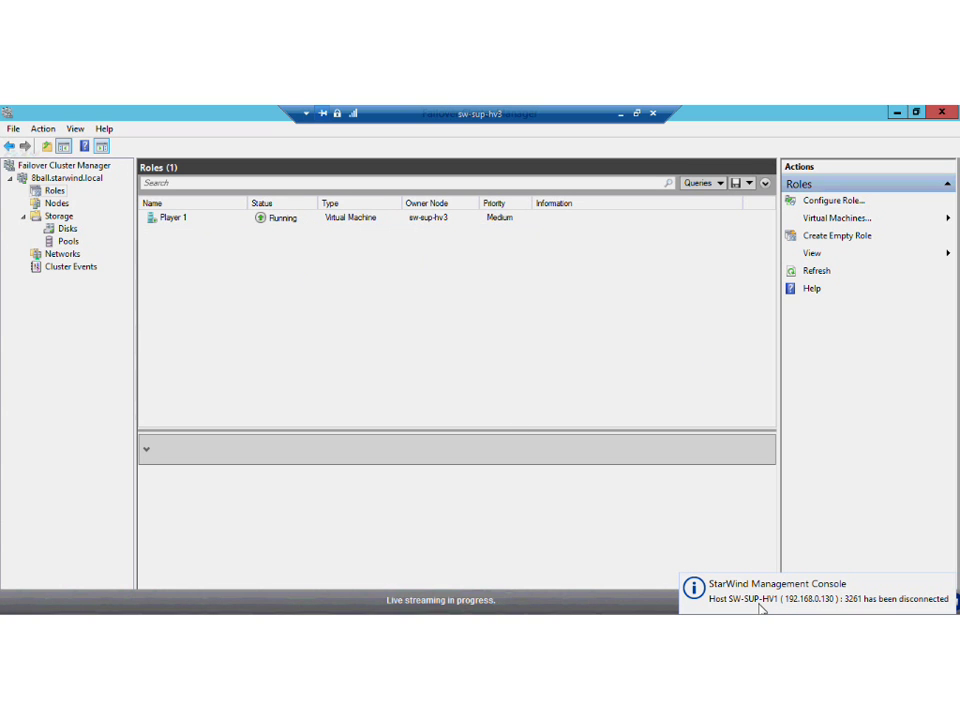
click(294, 226)
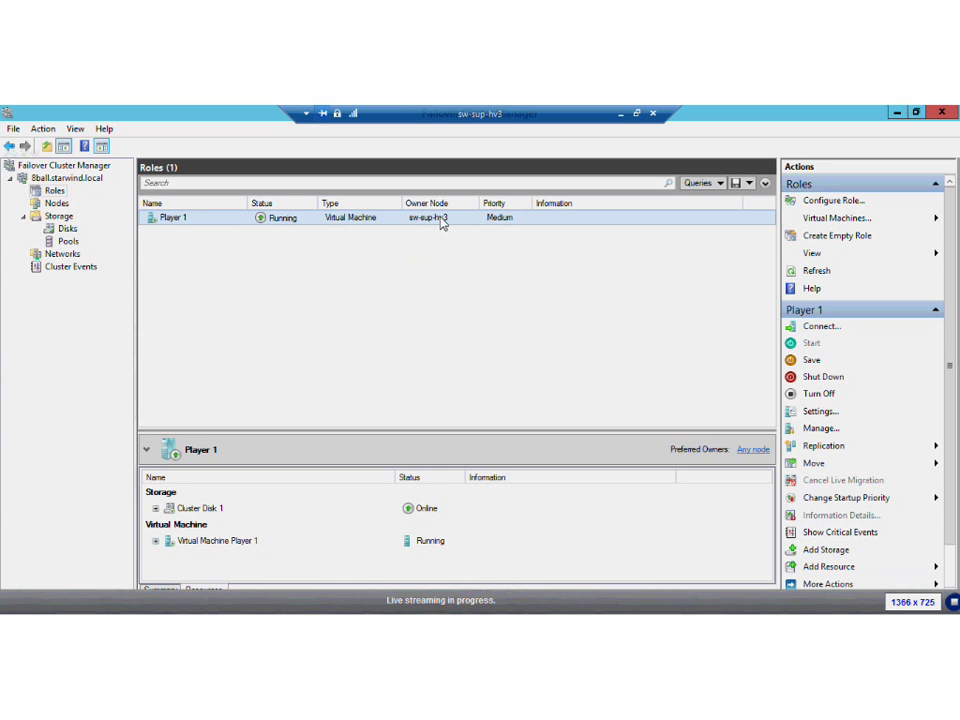
Connect to the Player 1 virtual machine's console from its cluster role and bring the guest desktop's taskbar into view.
right_click(240, 226)
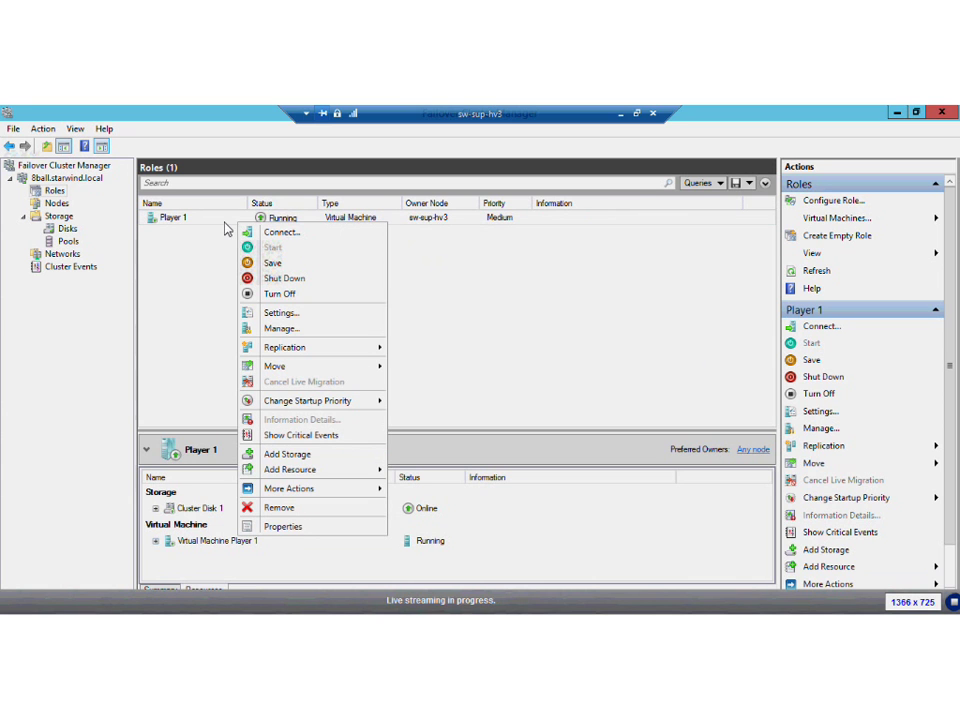
click(268, 232)
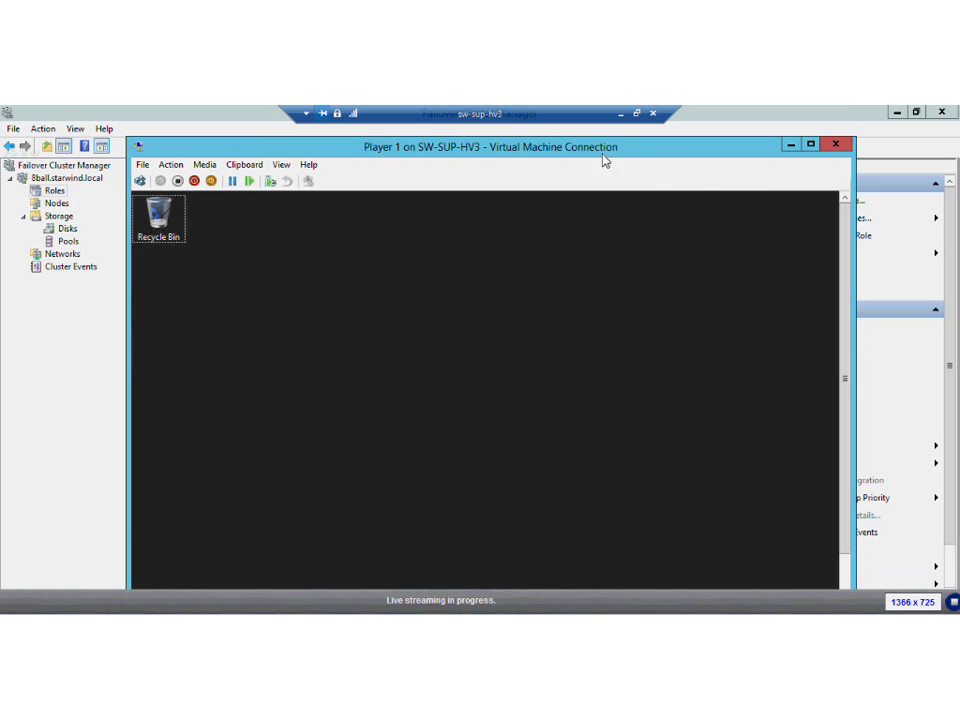
double_click(604, 161)
click(950, 408)
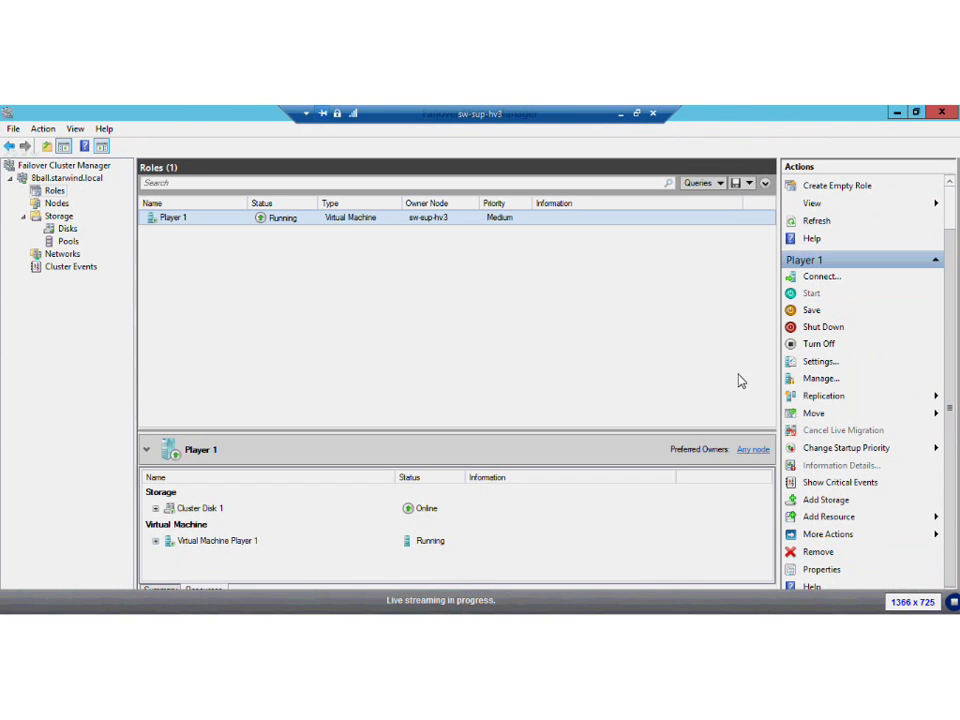
click(390, 606)
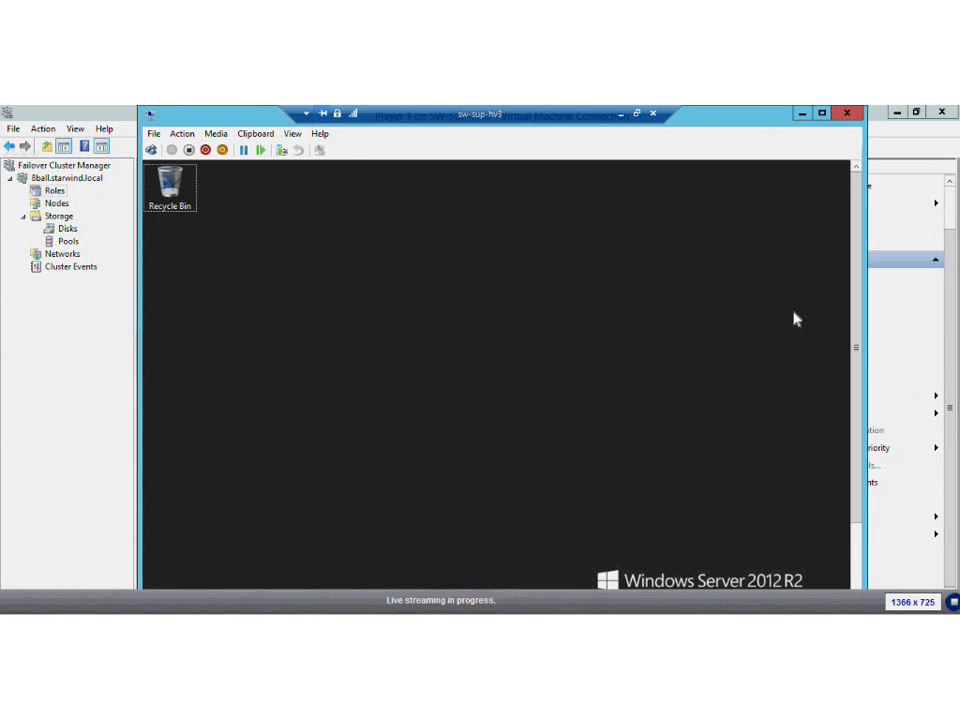
drag(853, 317, 856, 390)
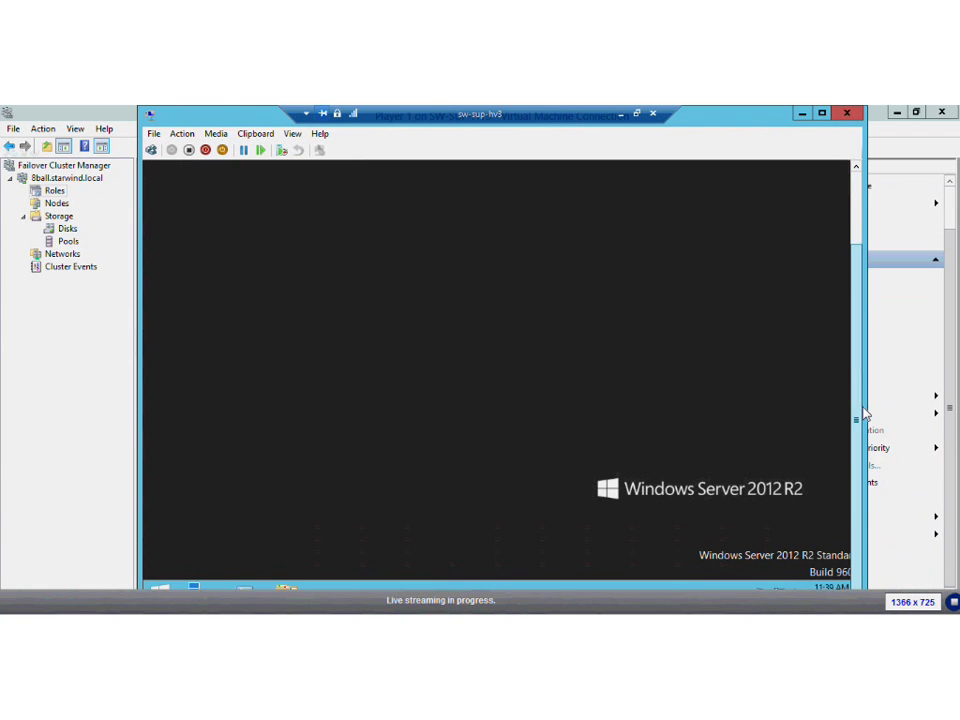
Open Server Manager's Local Server page inside Player 1, and reposition and enlarge its window to fill the console.
click(203, 590)
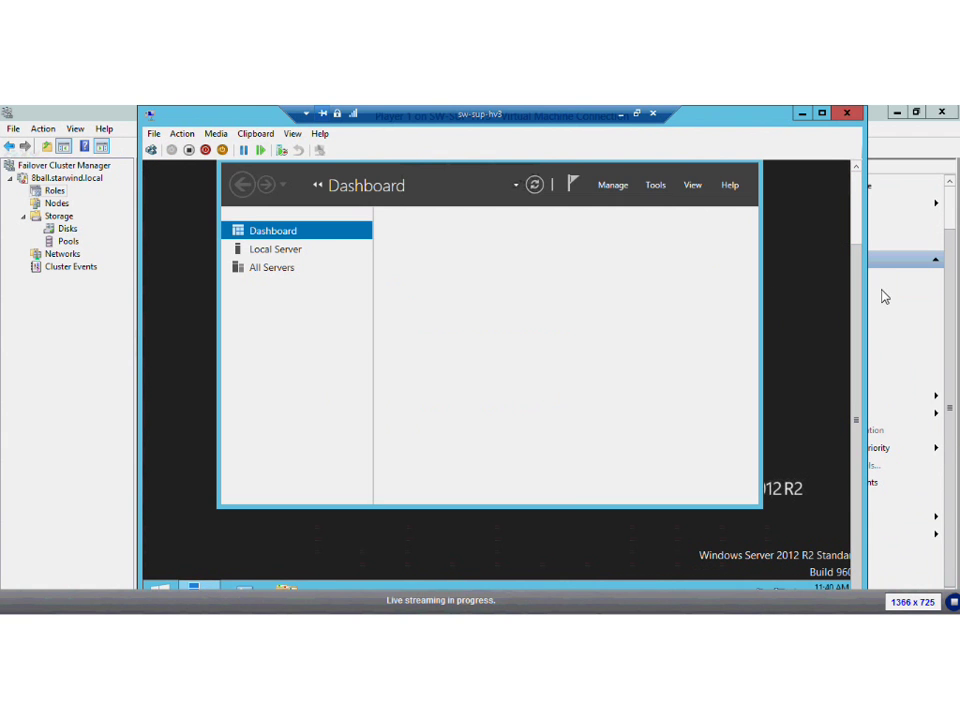
click(285, 251)
drag(857, 424, 868, 395)
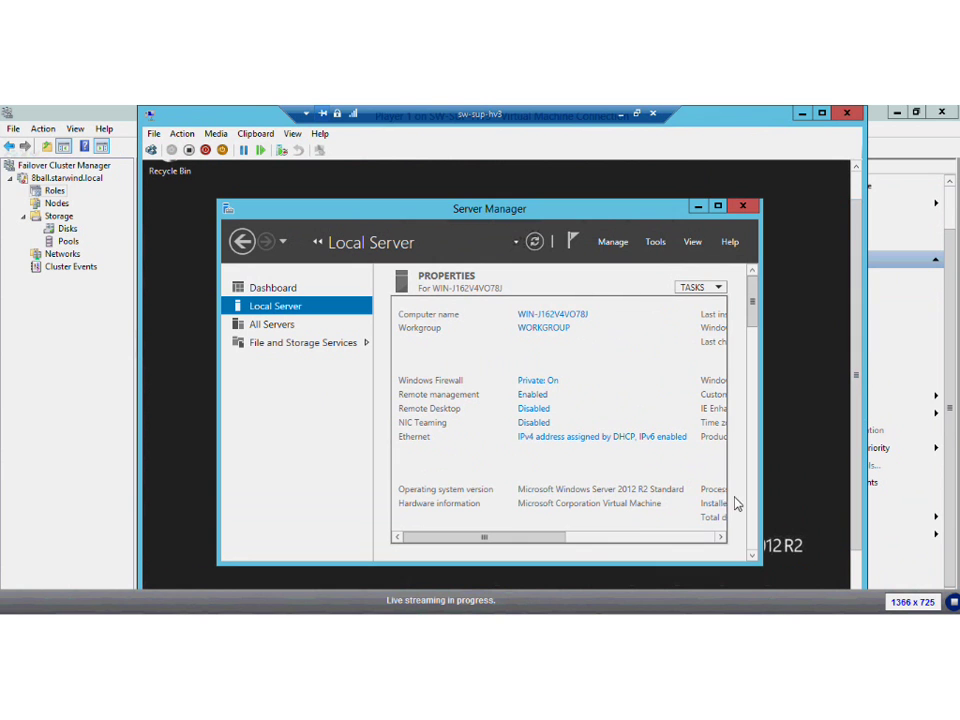
drag(636, 213, 566, 179)
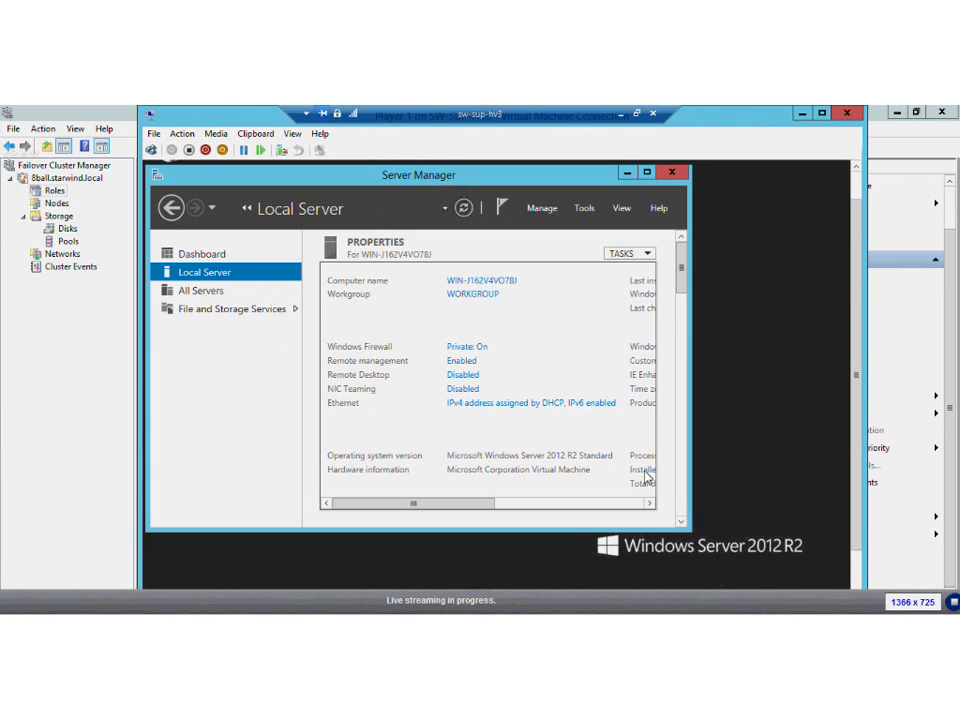
drag(690, 530, 821, 566)
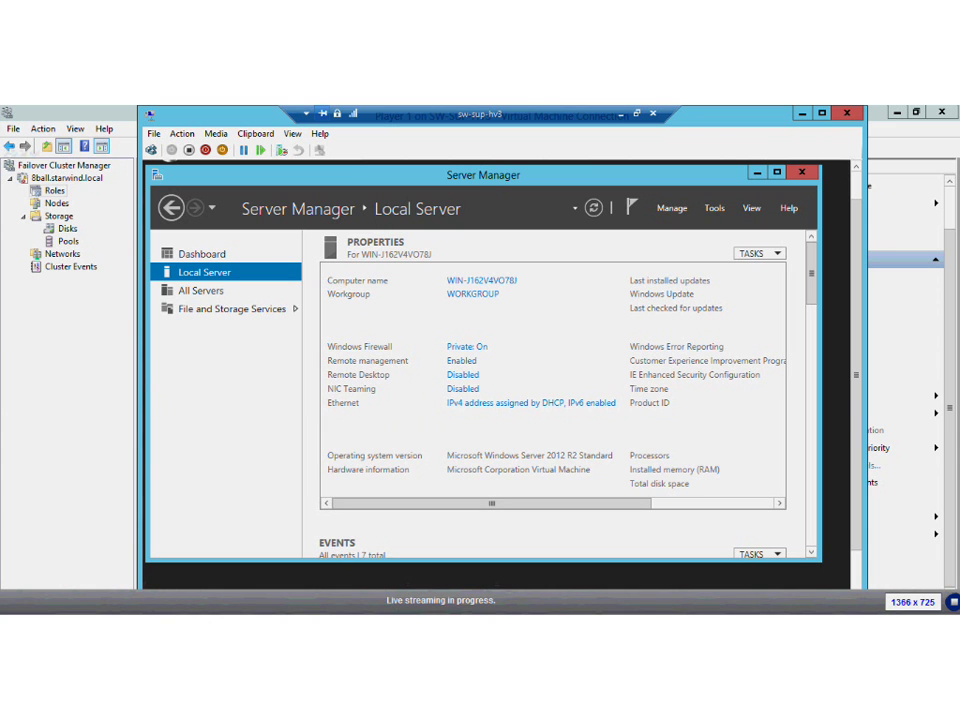
Look through This PC and Local Disk (D:) in File Explorer on the host, and minimize the window.
key(alt+Tab)
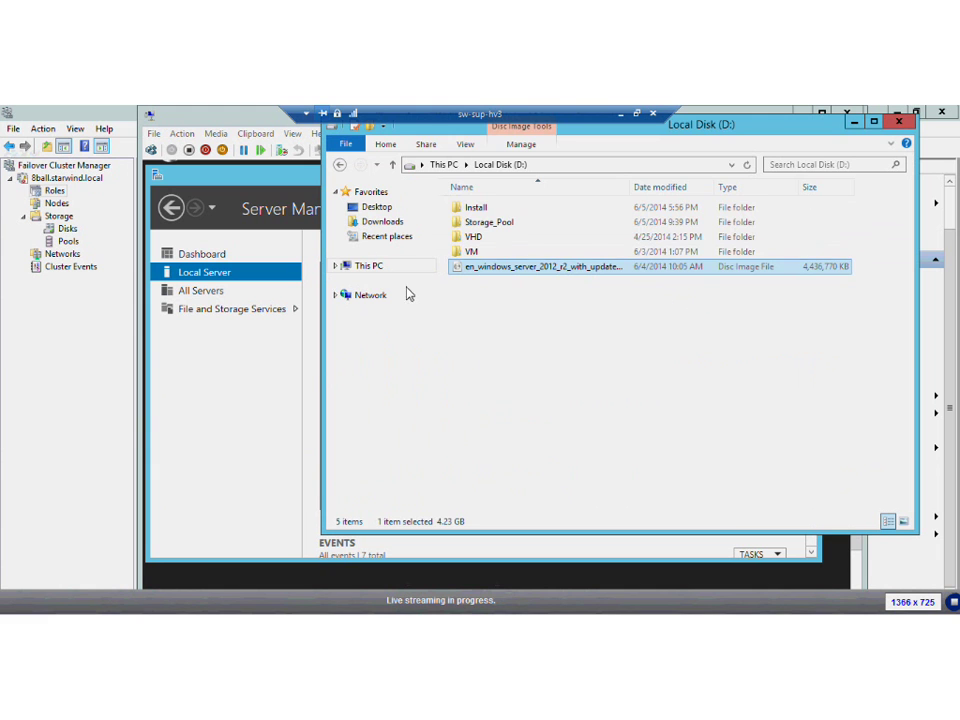
click(388, 268)
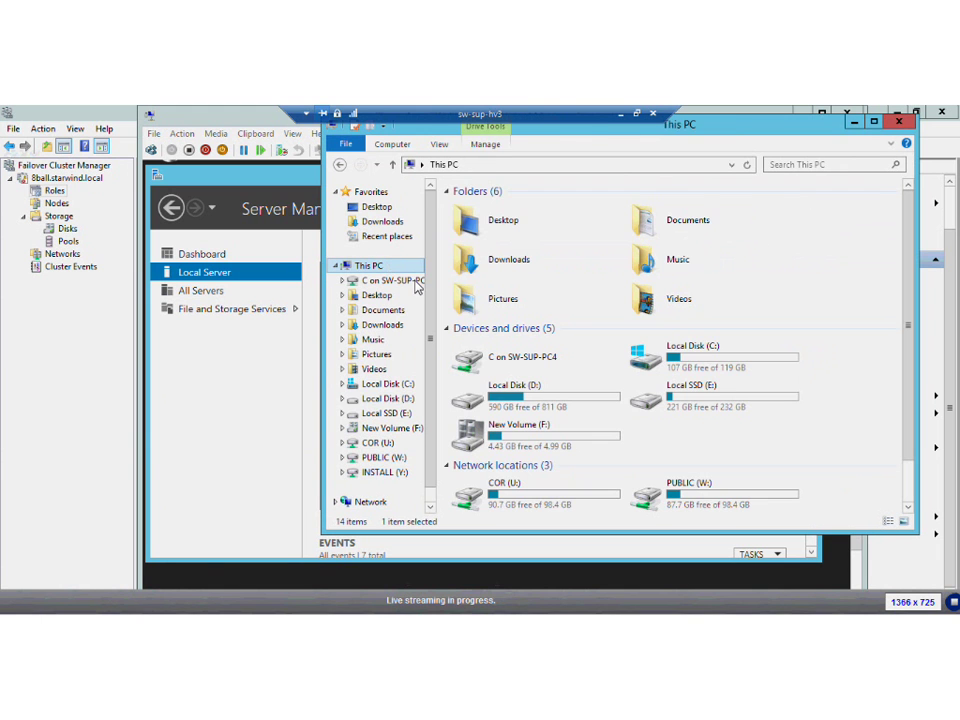
click(388, 398)
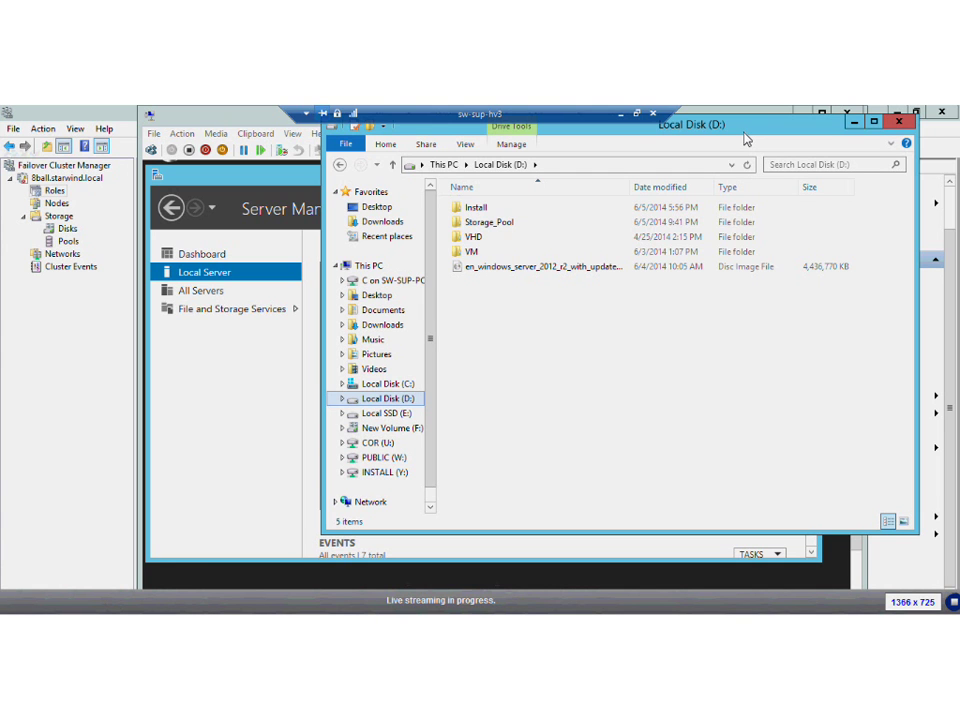
click(853, 122)
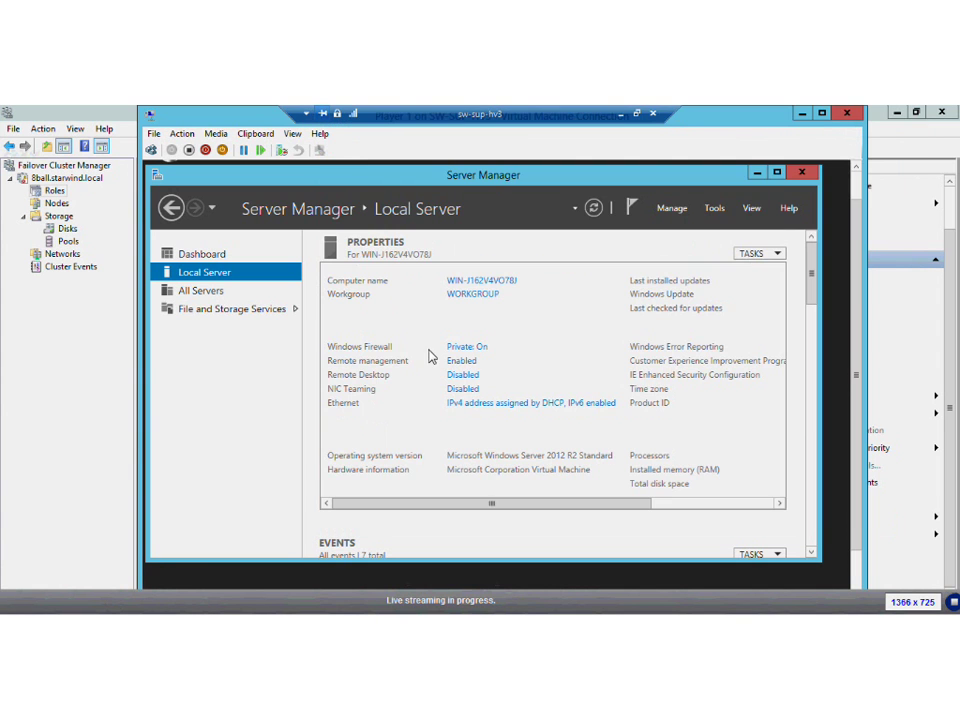
Check the cluster disks' status and owner nodes, and view the Player 1 console again from its role.
click(80, 242)
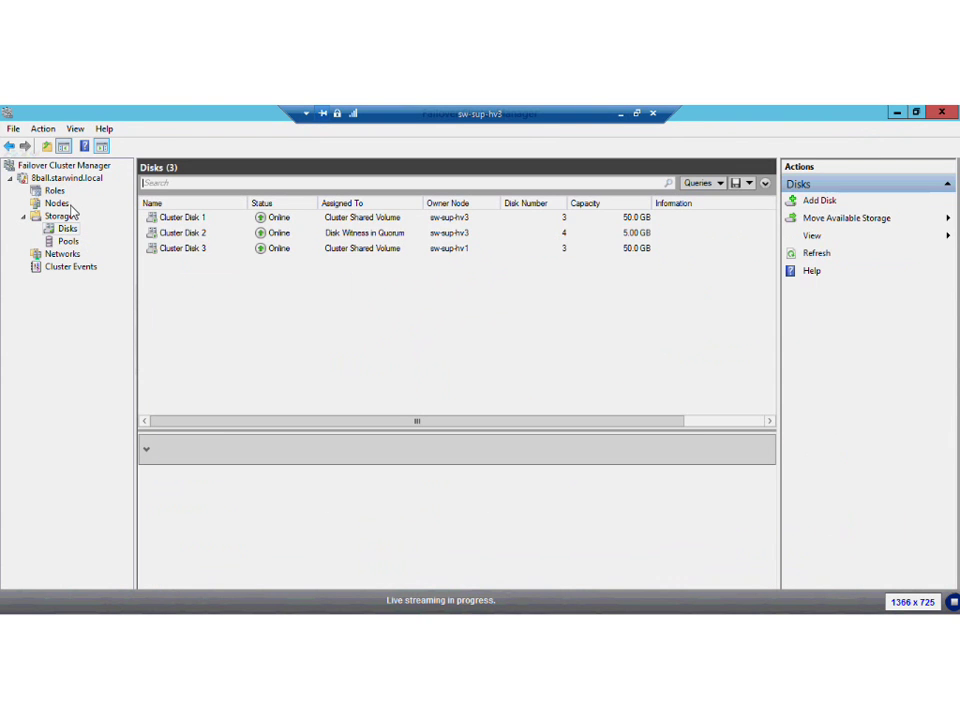
click(54, 190)
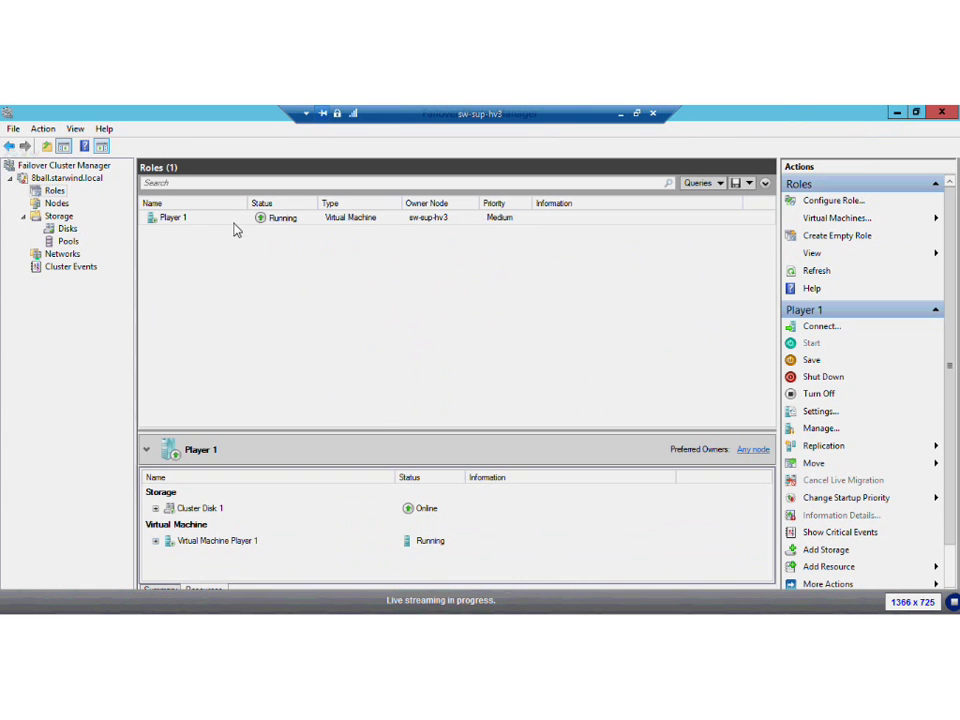
right_click(234, 223)
click(272, 232)
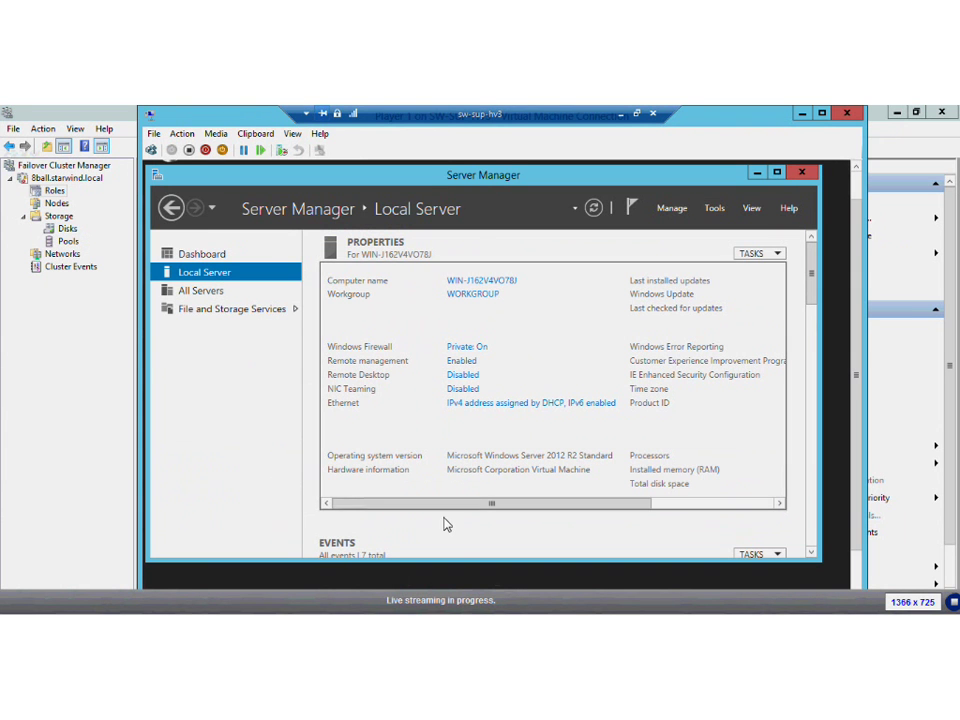
click(802, 116)
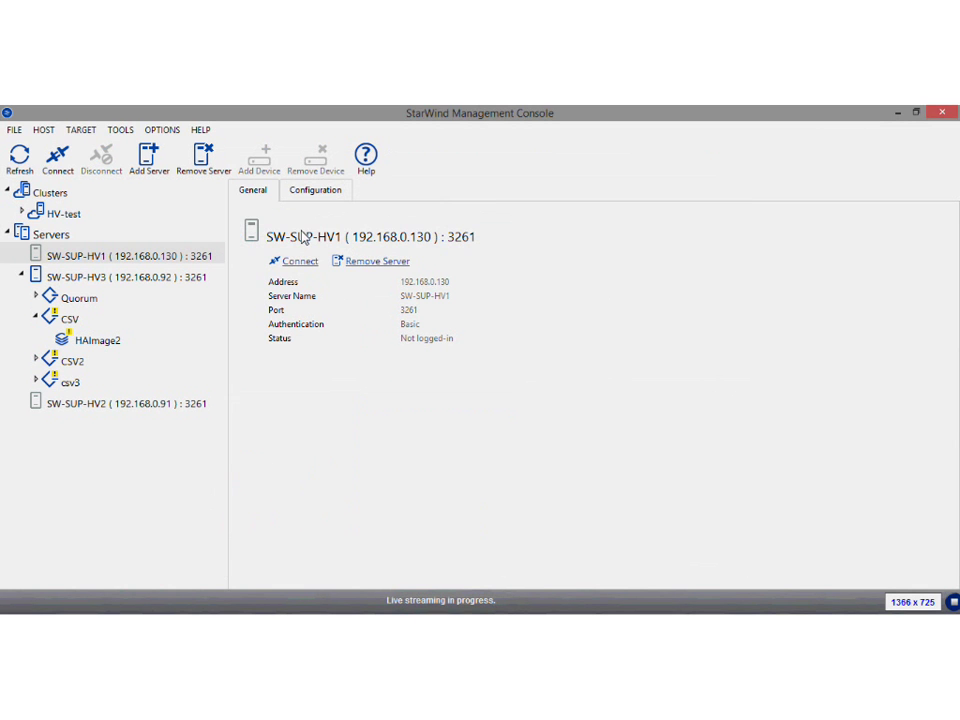
In StarWind Management Console, inspect the Quorum and CSV targets on SW-SUP-HV3 and the replication status of HAImage2.
click(68, 318)
click(74, 298)
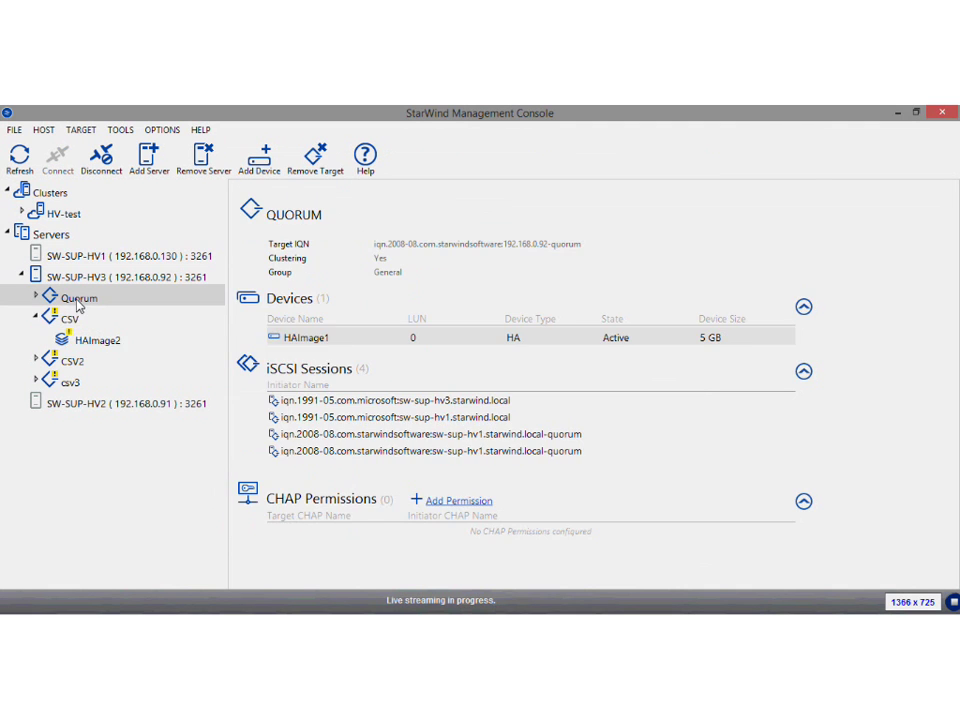
click(70, 338)
click(65, 318)
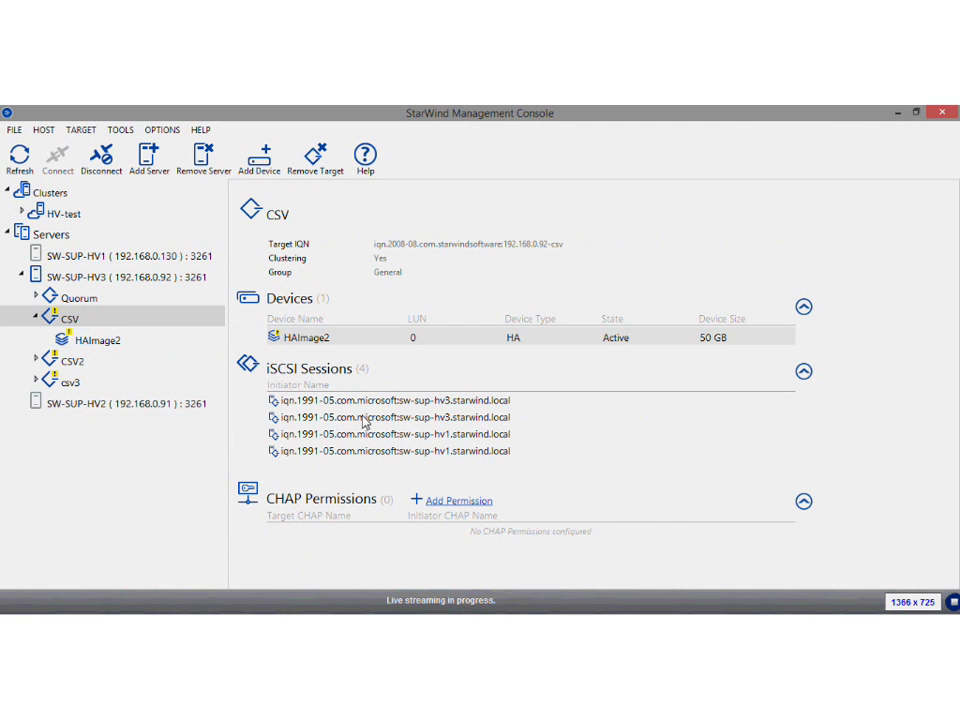
click(118, 339)
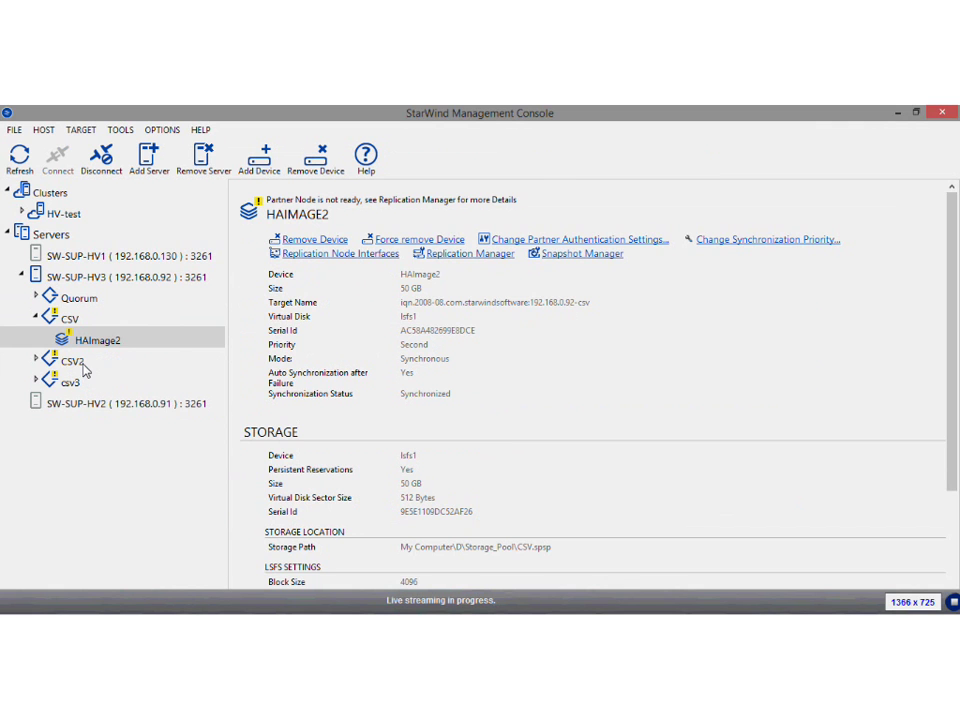
Expand the CSV2 and csv3 targets and examine the synchronization status of HAImage3 and HAImage4.
click(72, 362)
click(36, 361)
double_click(70, 402)
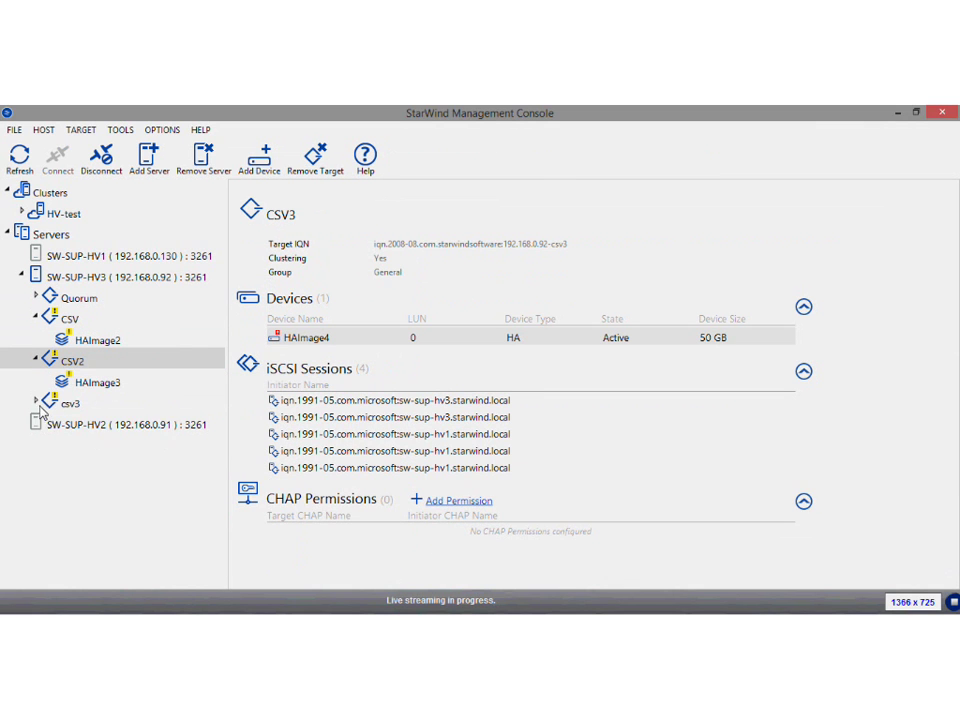
click(92, 381)
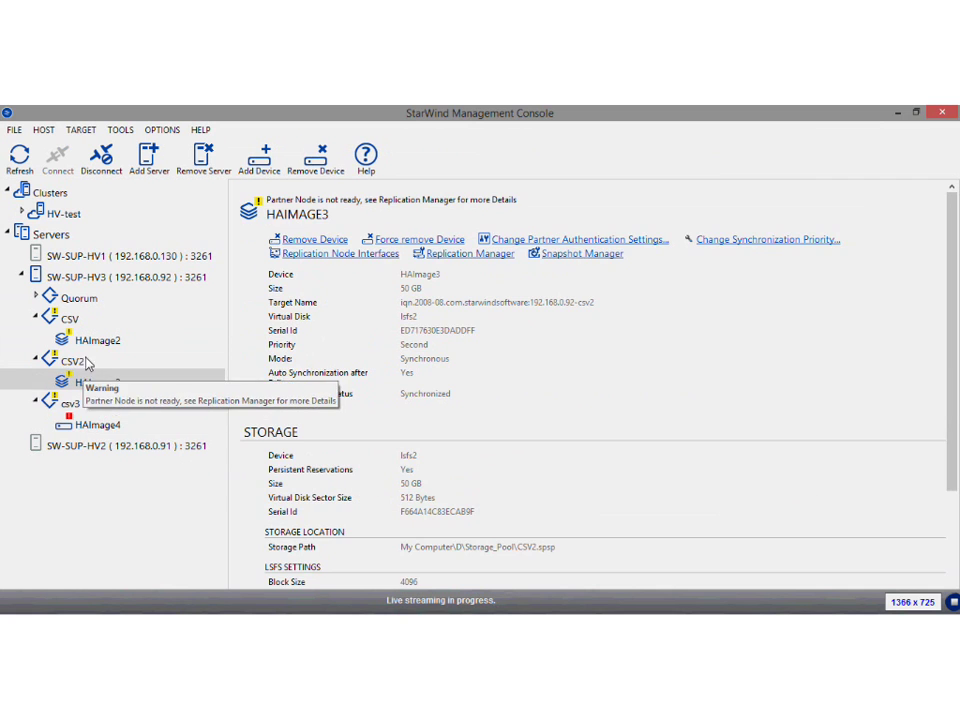
click(90, 341)
click(95, 425)
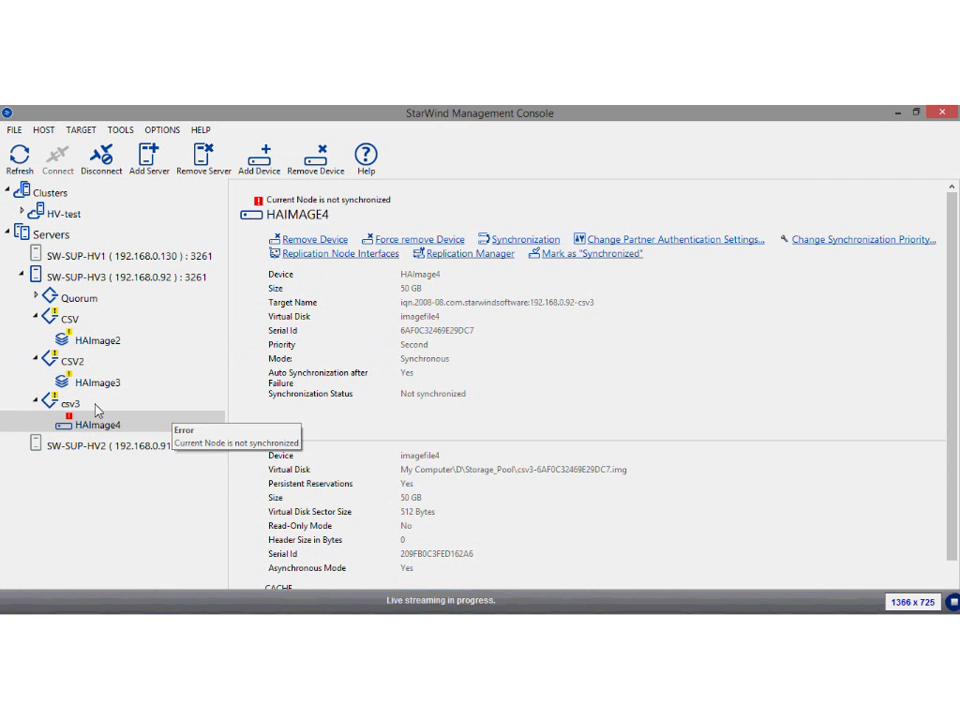